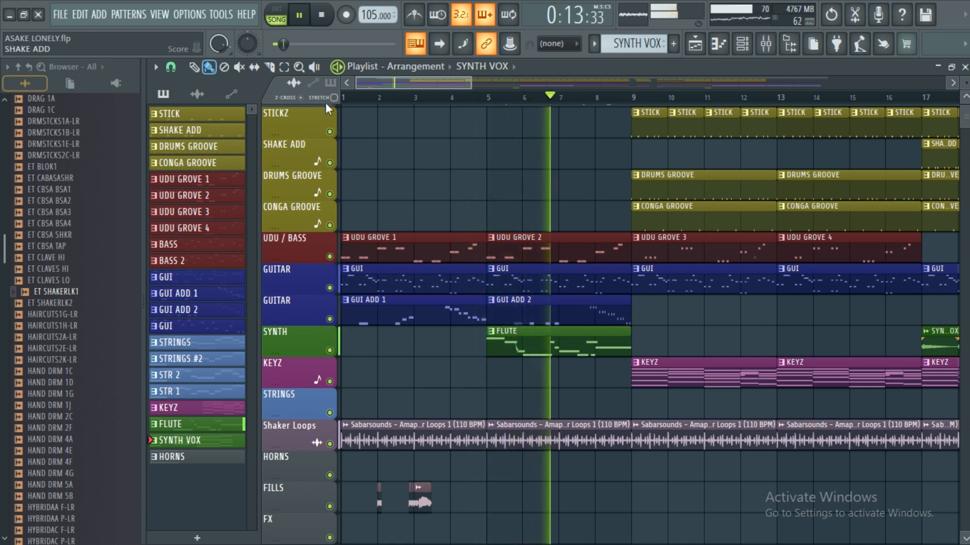
Step: Stop the song playback in the playlist arrangement
click(322, 22)
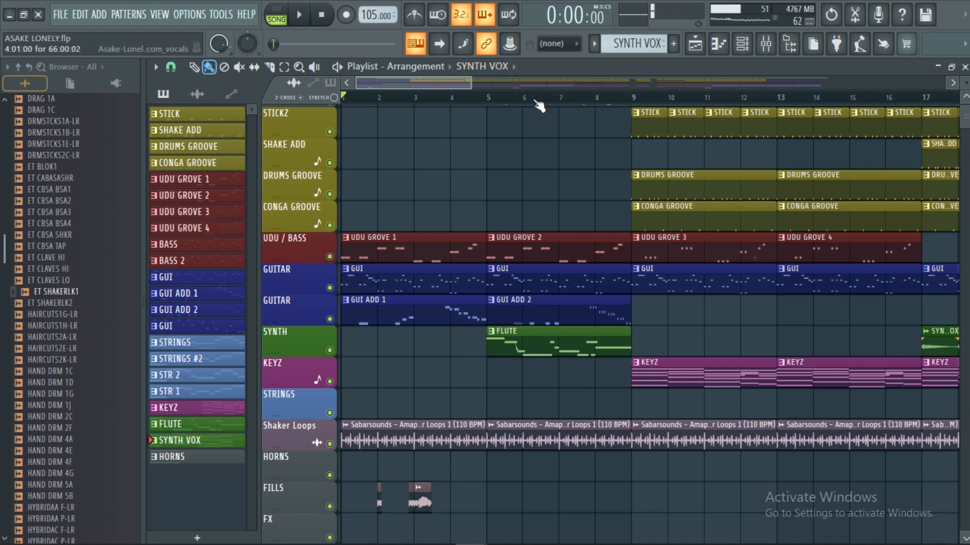
scroll(532, 105, down, 2)
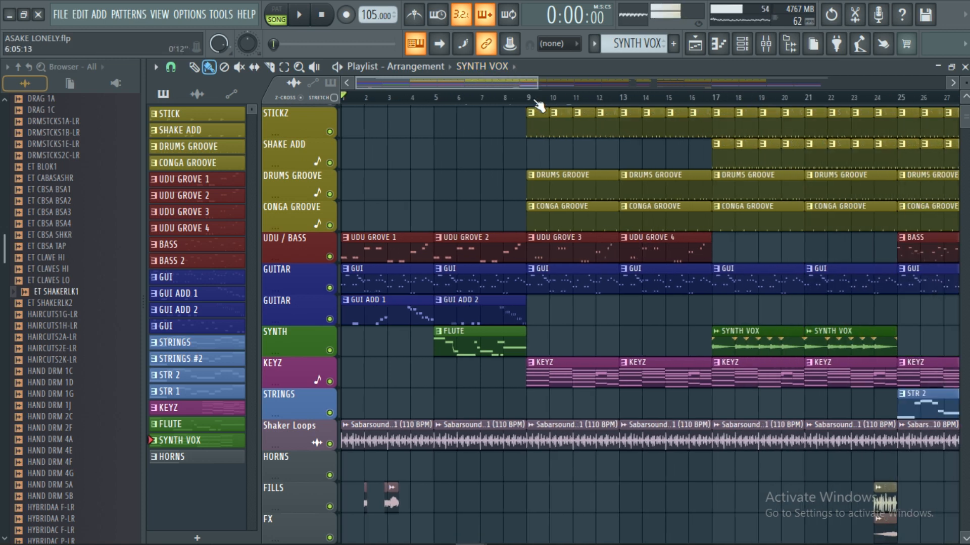
scroll(539, 103, down, 1)
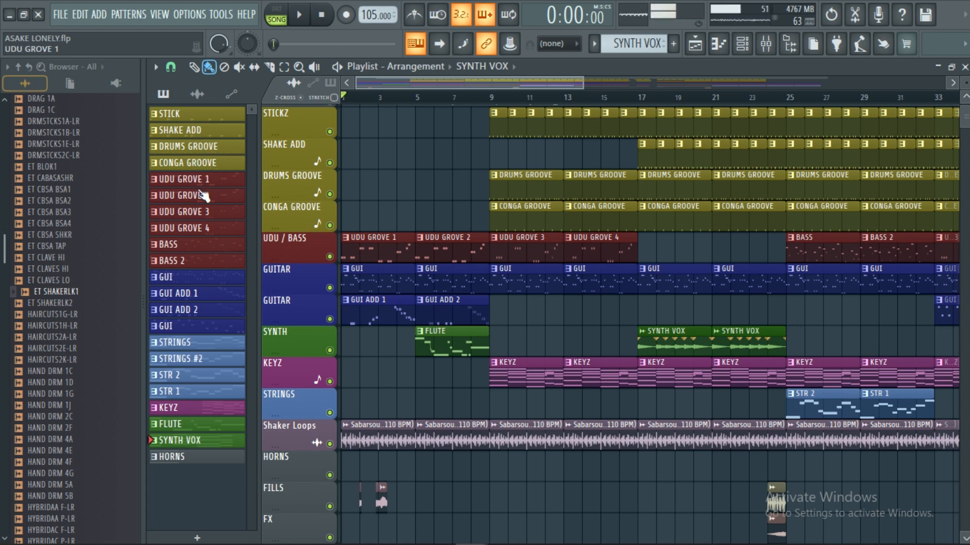
Step: Select the STICK pattern, switch playback to pattern mode, and audition the pattern before stopping it
click(201, 116)
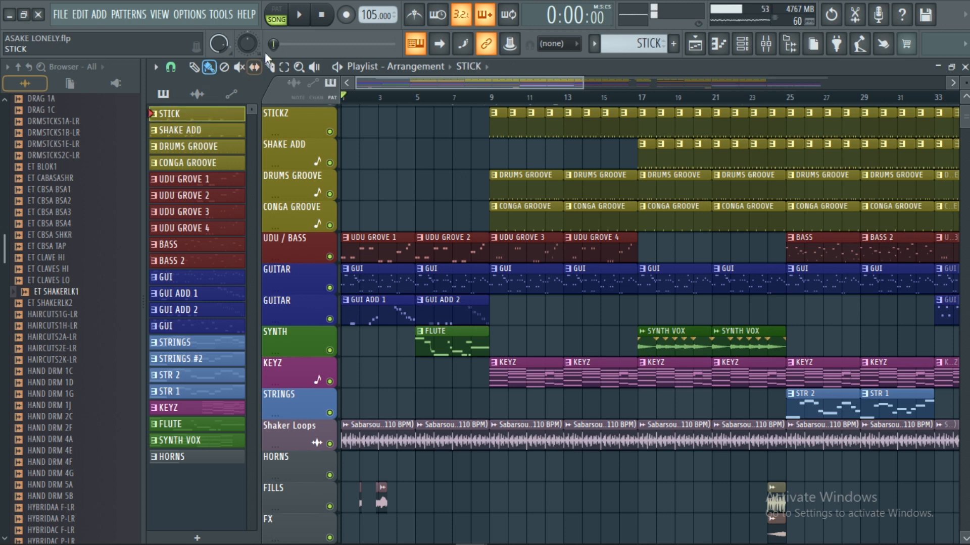
click(280, 16)
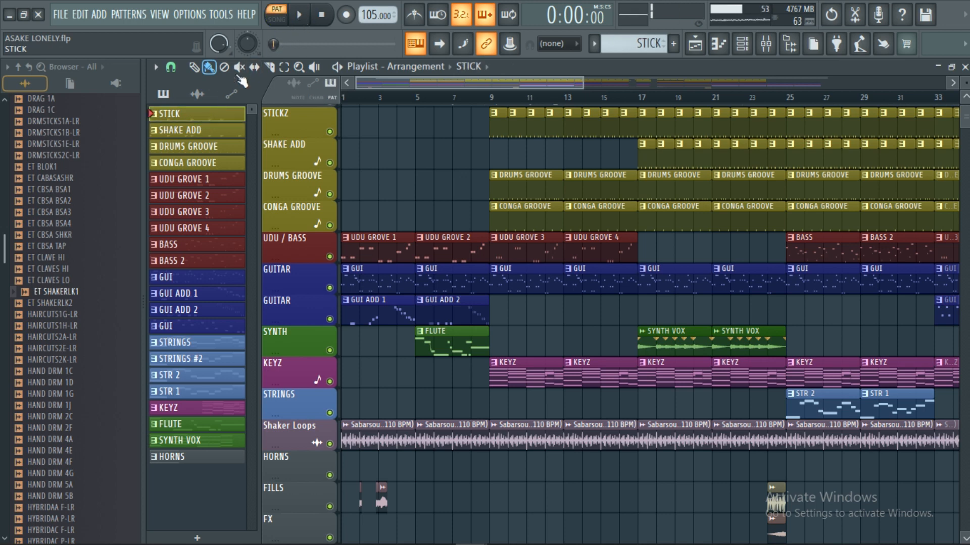
click(302, 18)
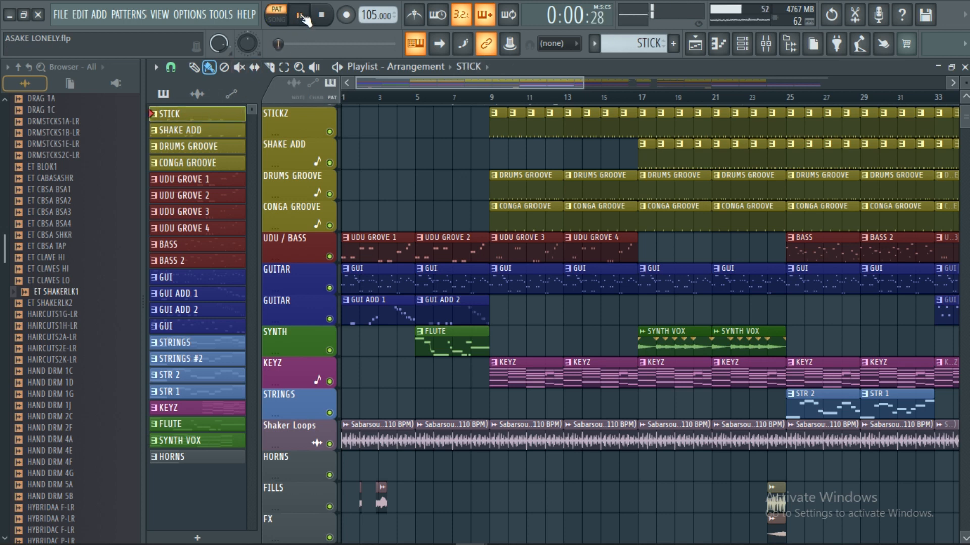
scroll(500, 101, up, 3)
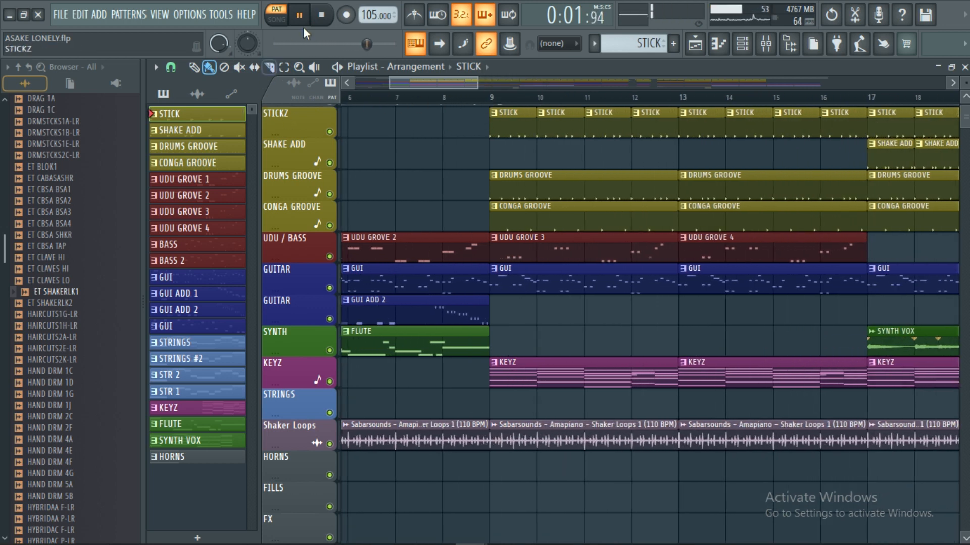
click(321, 17)
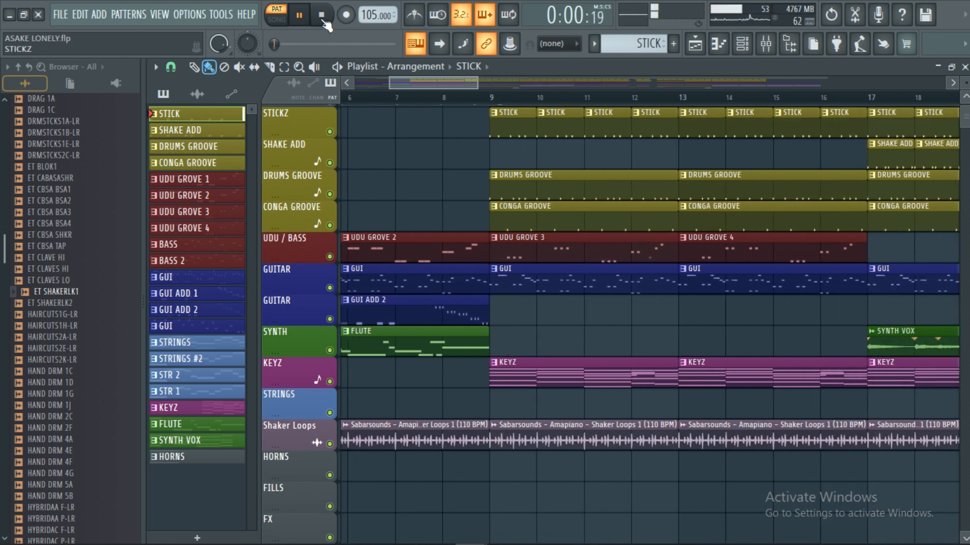
Step: Audition the SHAKE ADD pattern on its own and stop playback
click(222, 131)
click(301, 18)
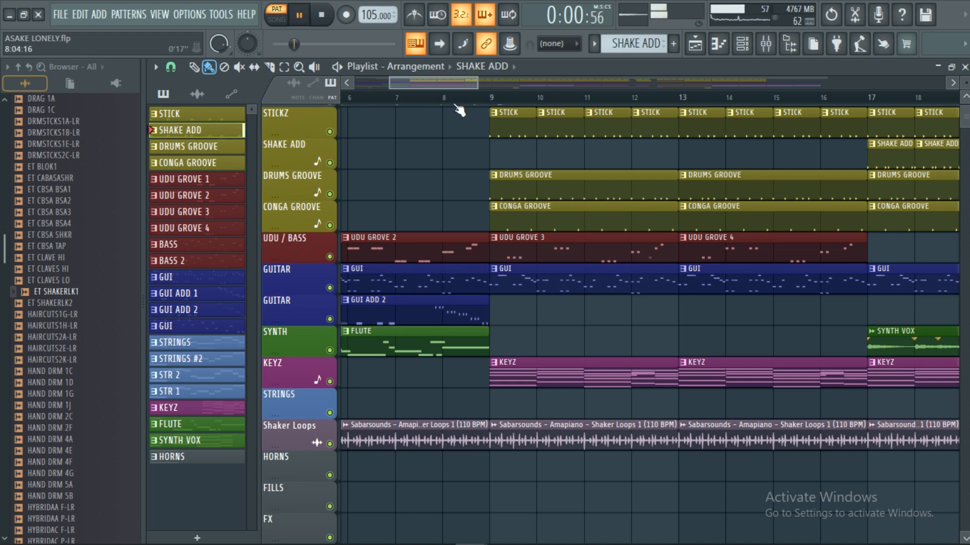
scroll(445, 108, down, 2)
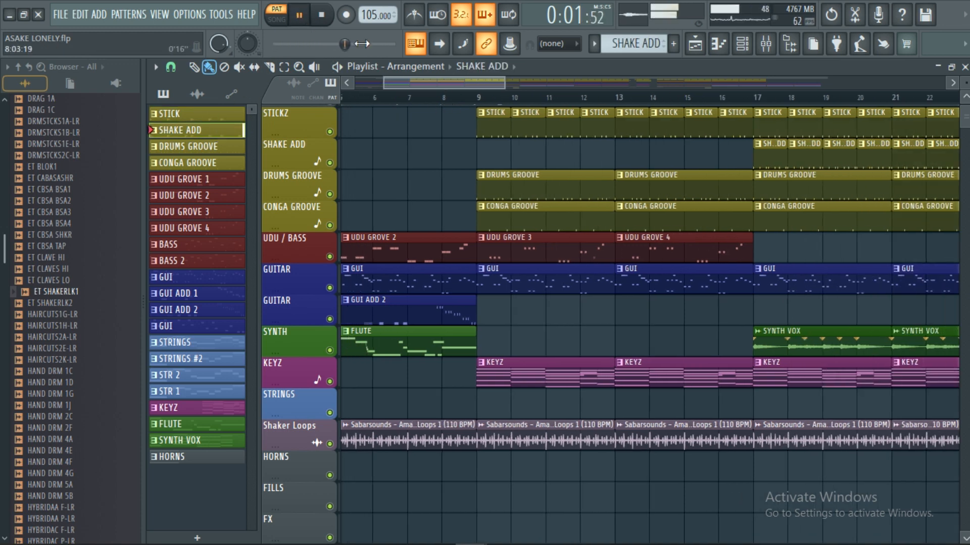
click(326, 23)
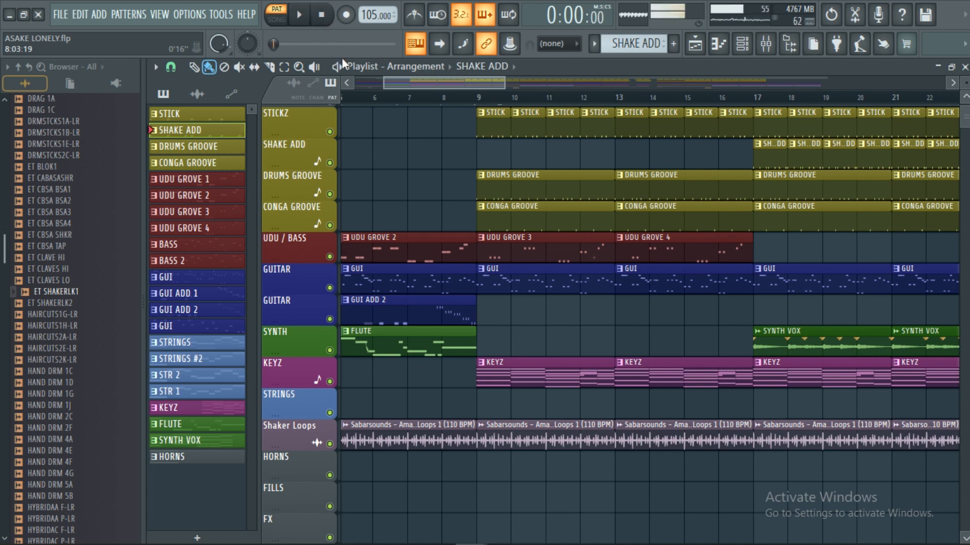
Step: Audition the DRUMS GROOVE and CONGA GROOVE patterns one after the other, stopping playback after each
click(203, 147)
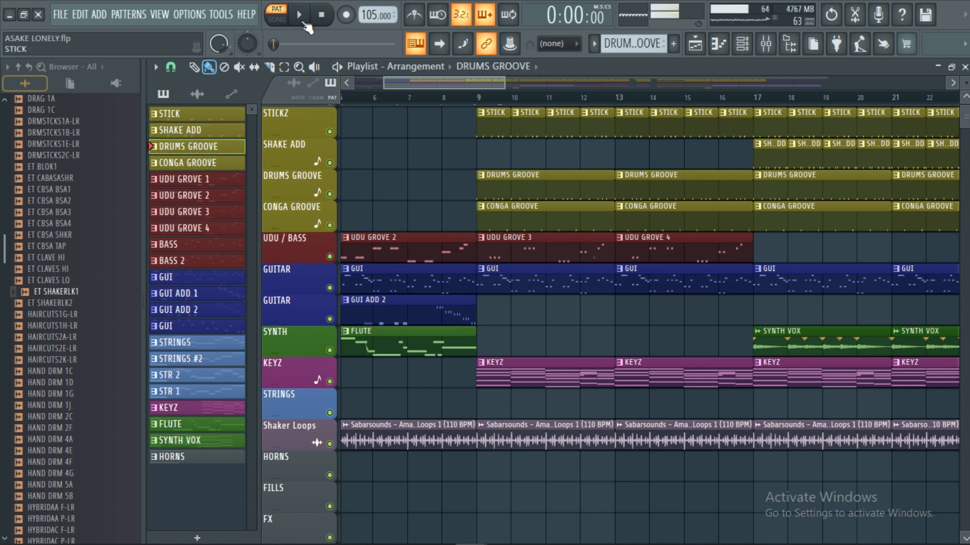
click(300, 16)
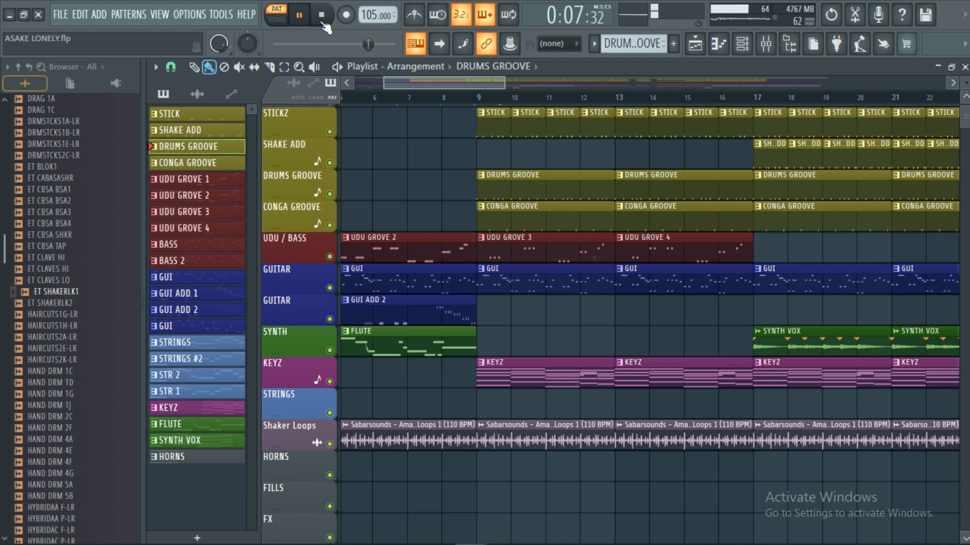
click(322, 15)
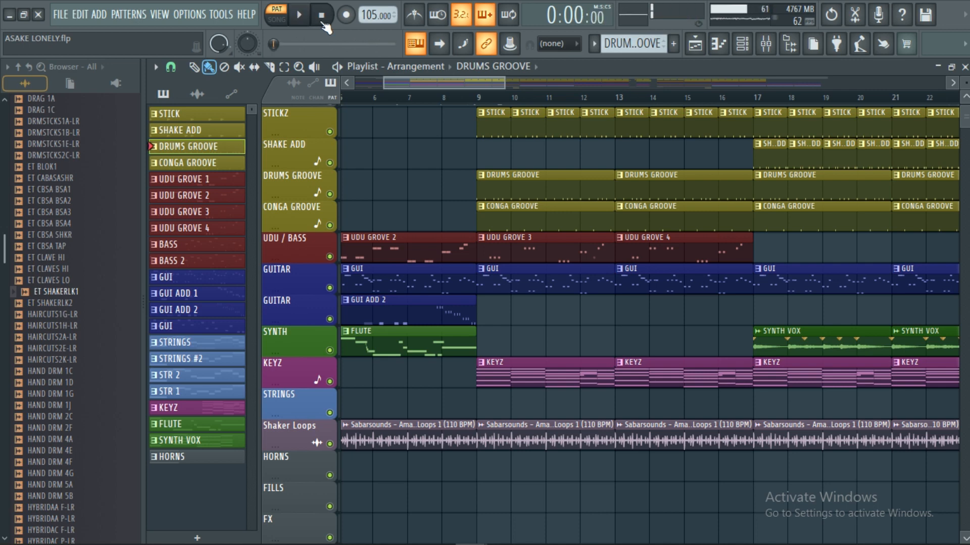
click(227, 162)
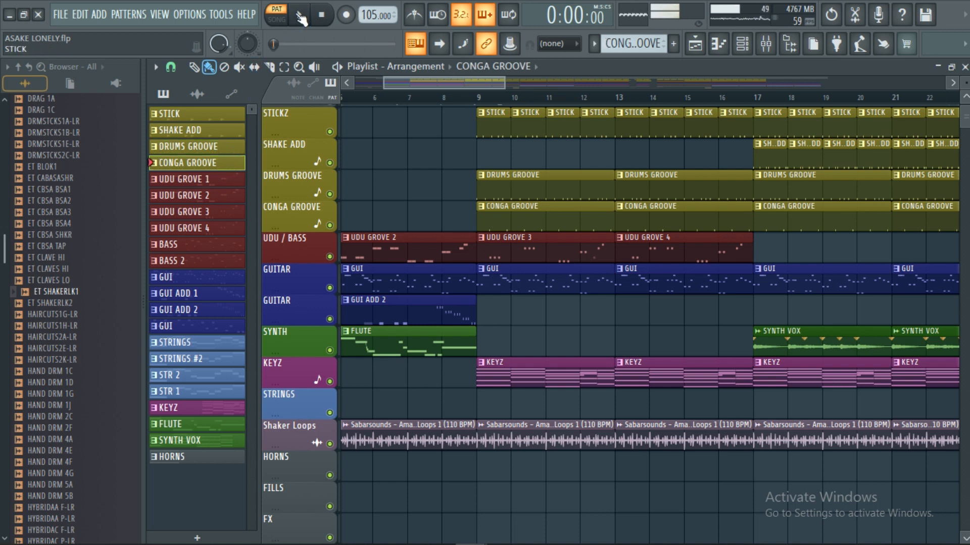
click(300, 16)
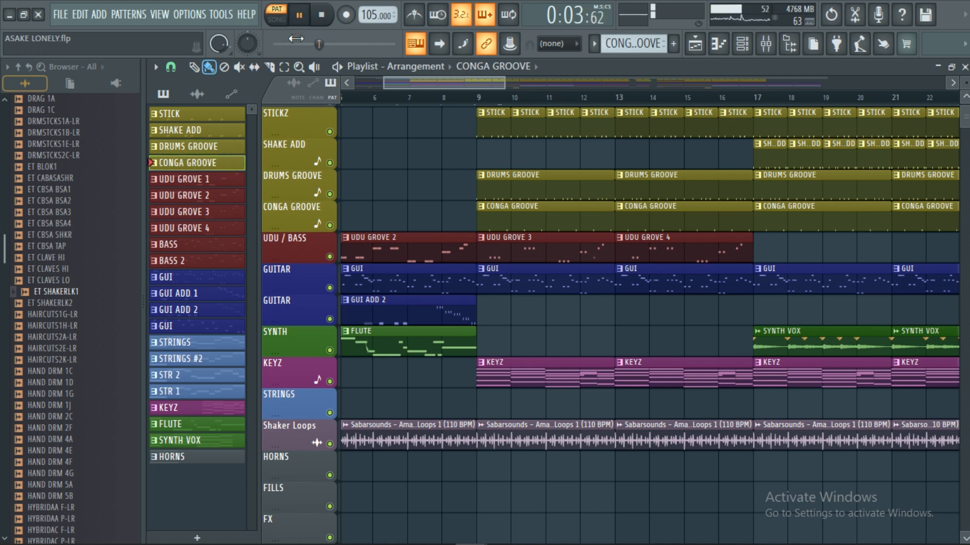
click(322, 16)
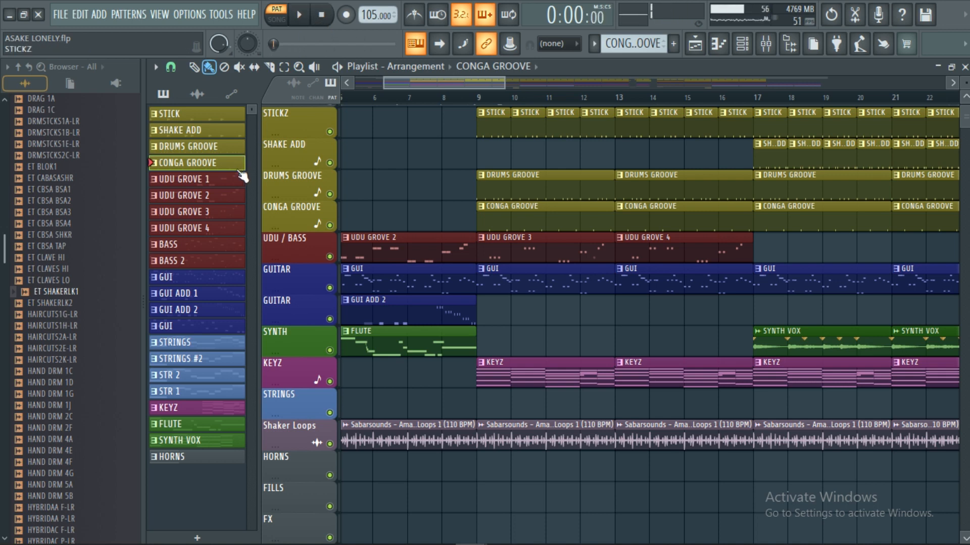
Step: Inspect the STICK pattern in the piano roll and step through the channel rack patterns up to UDU GROVE 1
double_click(208, 115)
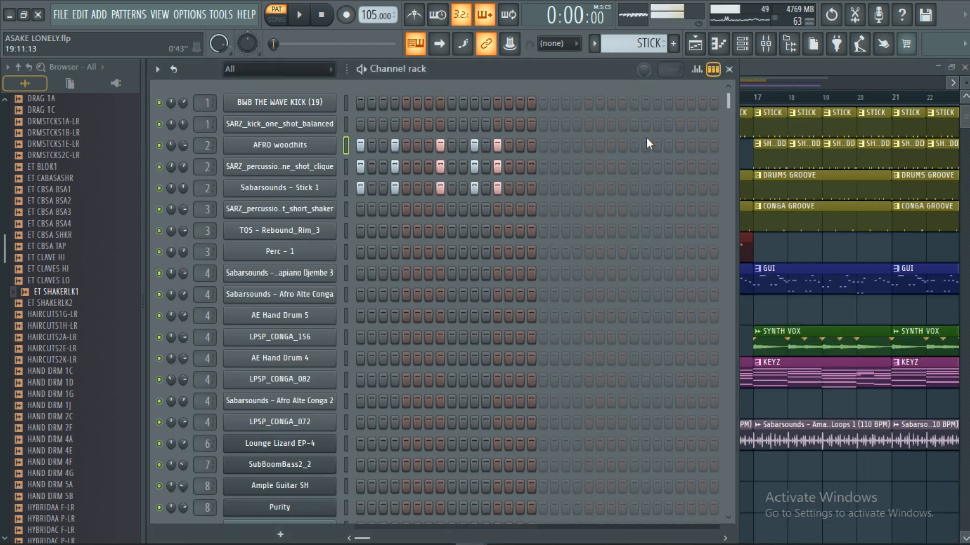
click(964, 67)
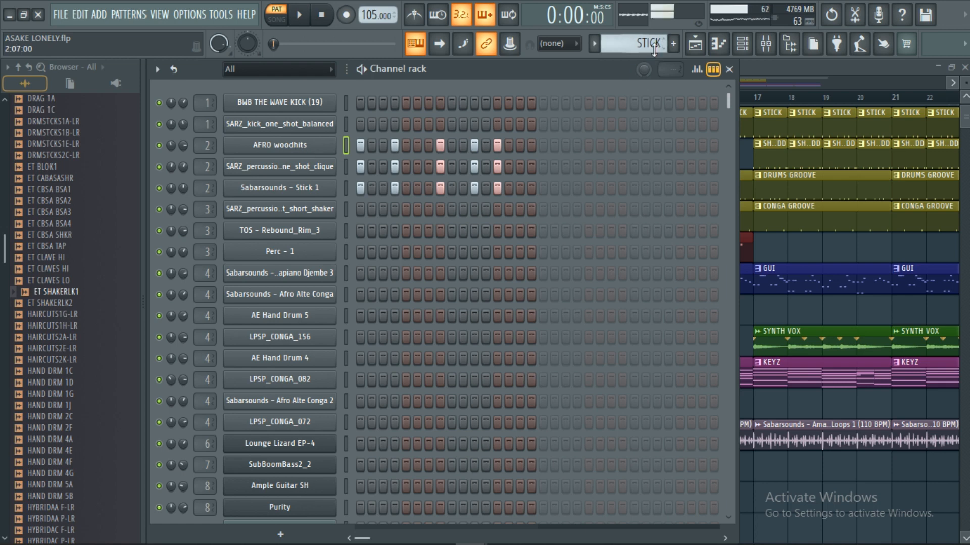
scroll(639, 48, down, 1)
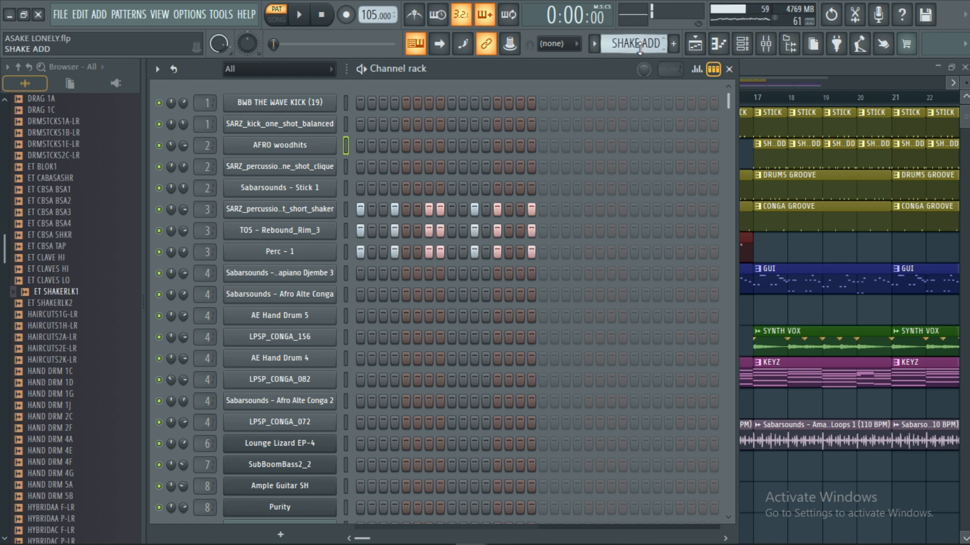
scroll(639, 48, down, 1)
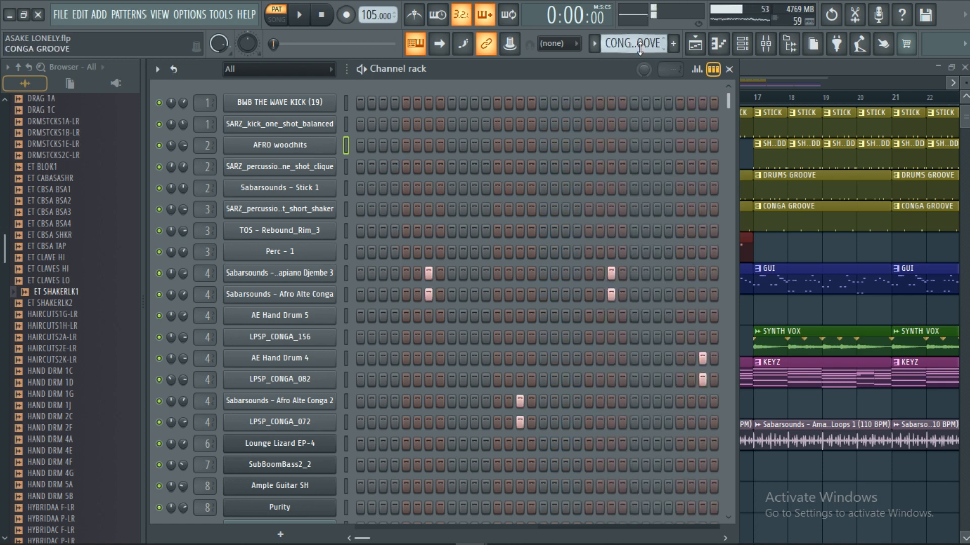
scroll(639, 48, down, 1)
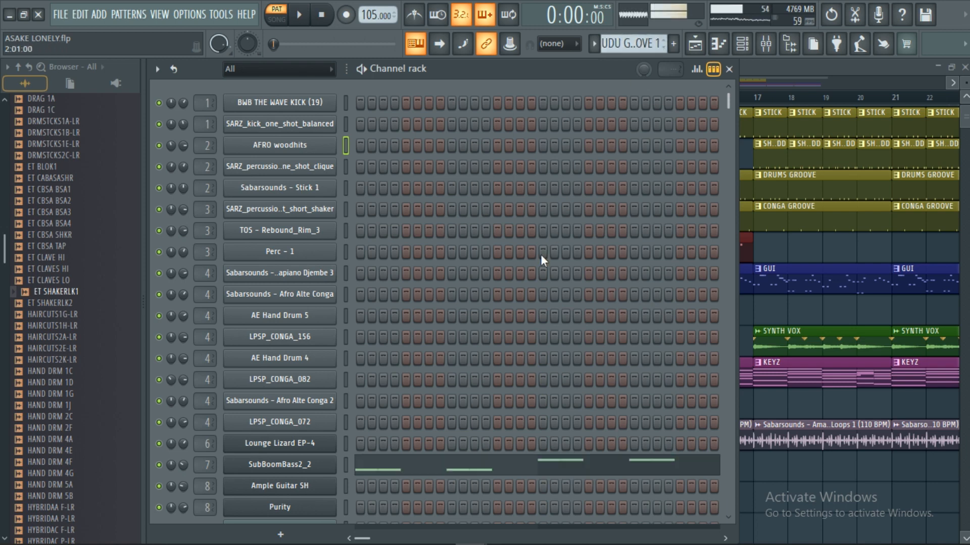
Step: Open the SubBoomBass2_2 instrument used in UDU GROVE 1 to view its preset, and close it along with the channel rack
scroll(540, 254, down, 3)
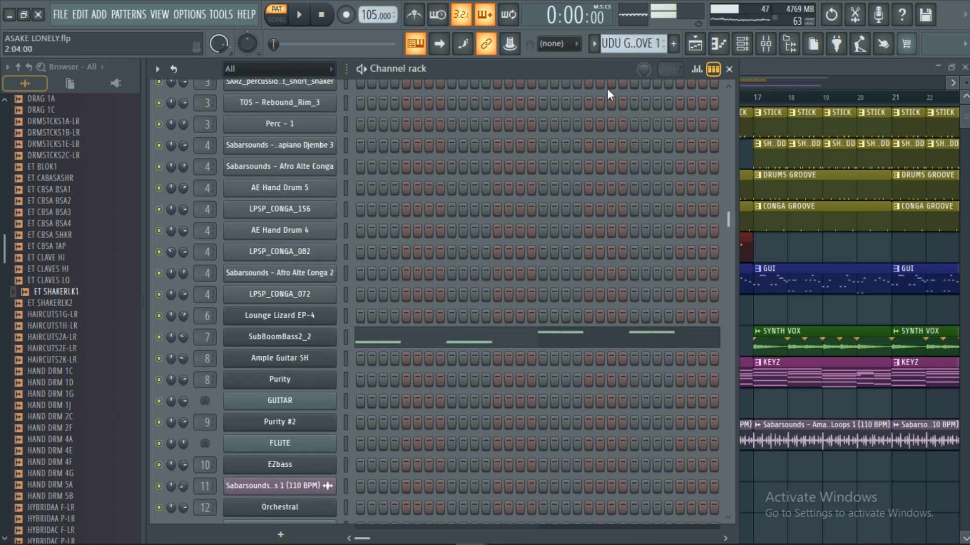
click(291, 337)
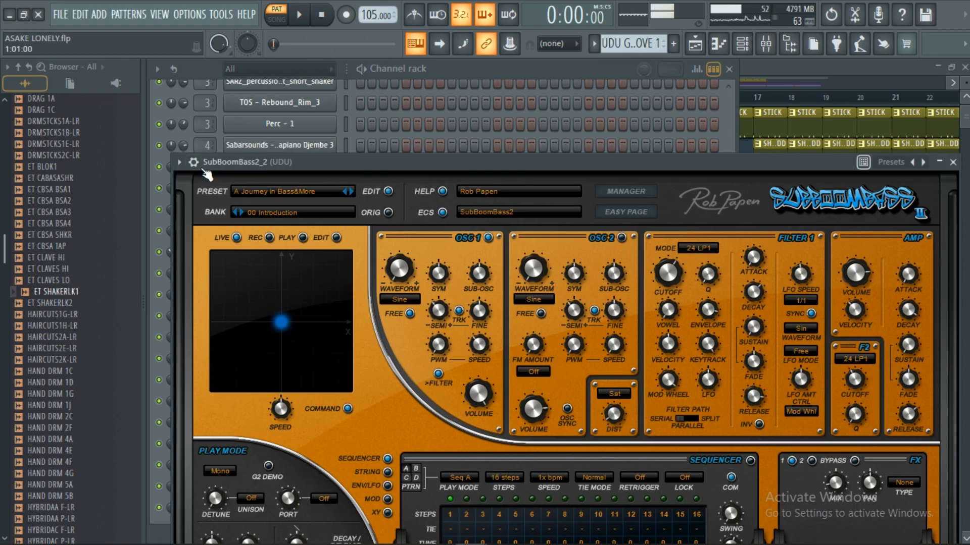
click(193, 161)
drag(596, 167, 576, 88)
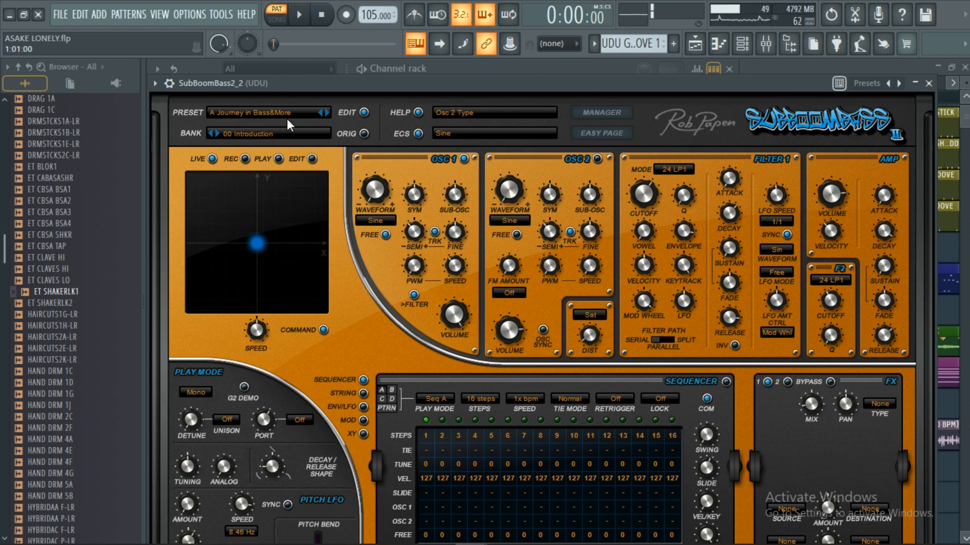
click(929, 83)
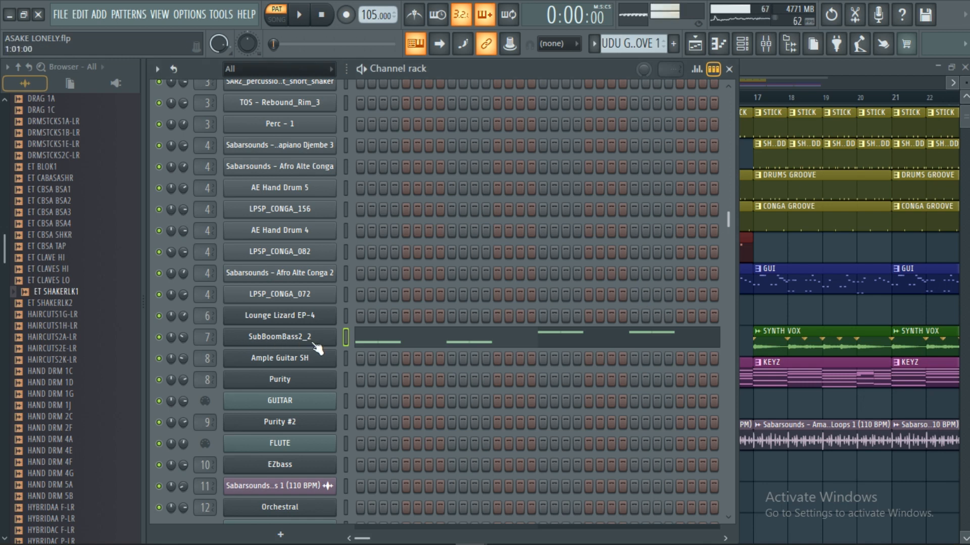
click(733, 71)
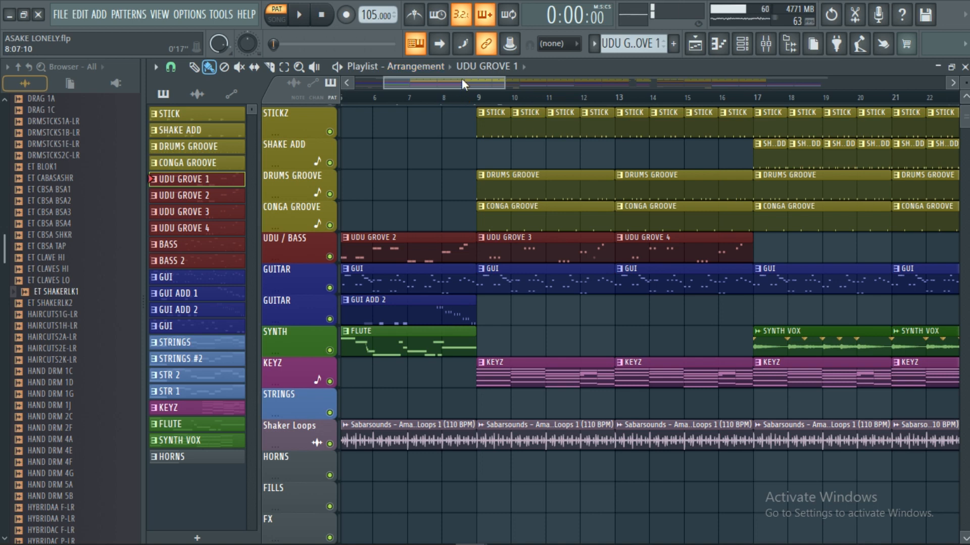
Step: Return to the start of the arrangement and audition the UDU GROVE 1 pattern before stopping playback
drag(461, 78, 420, 77)
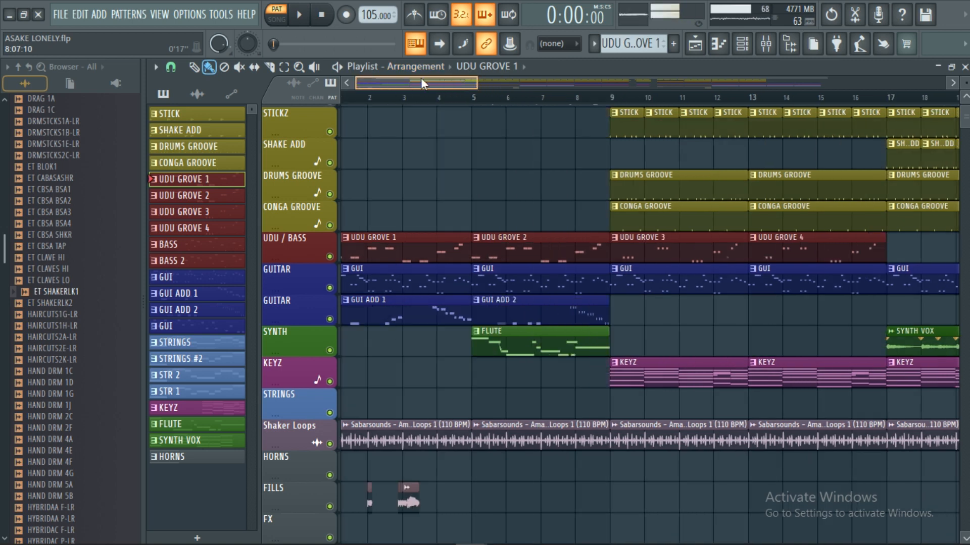
click(305, 16)
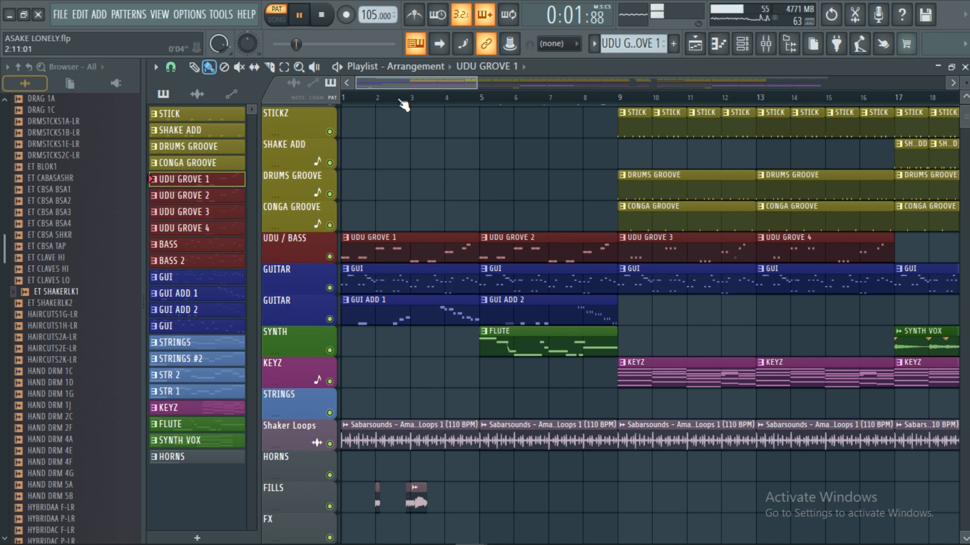
scroll(412, 96, up, 2)
drag(412, 82, 362, 81)
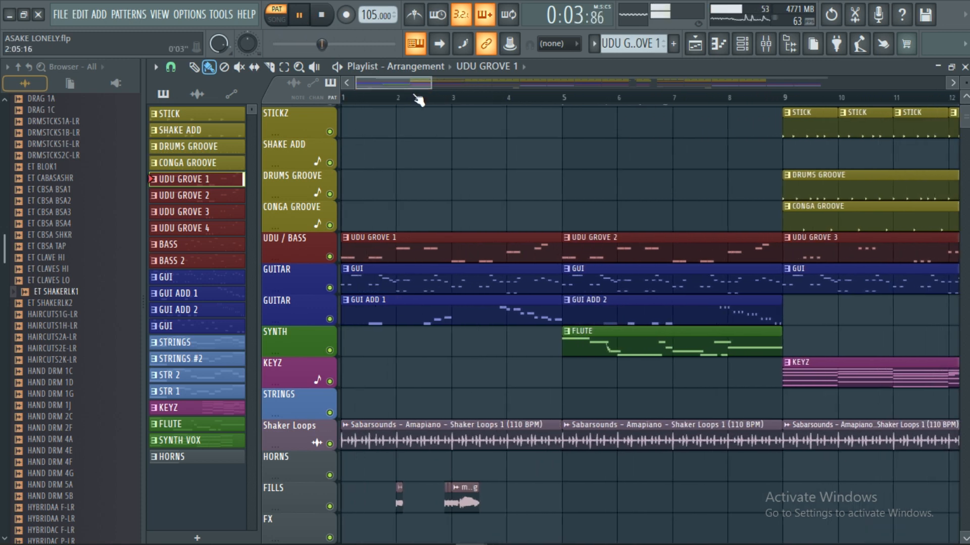
scroll(417, 100, down, 3)
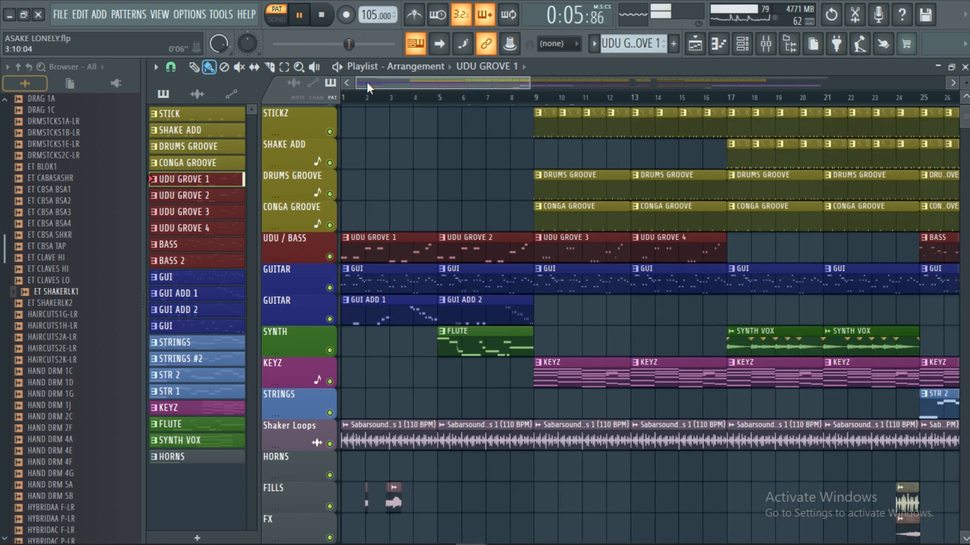
click(320, 17)
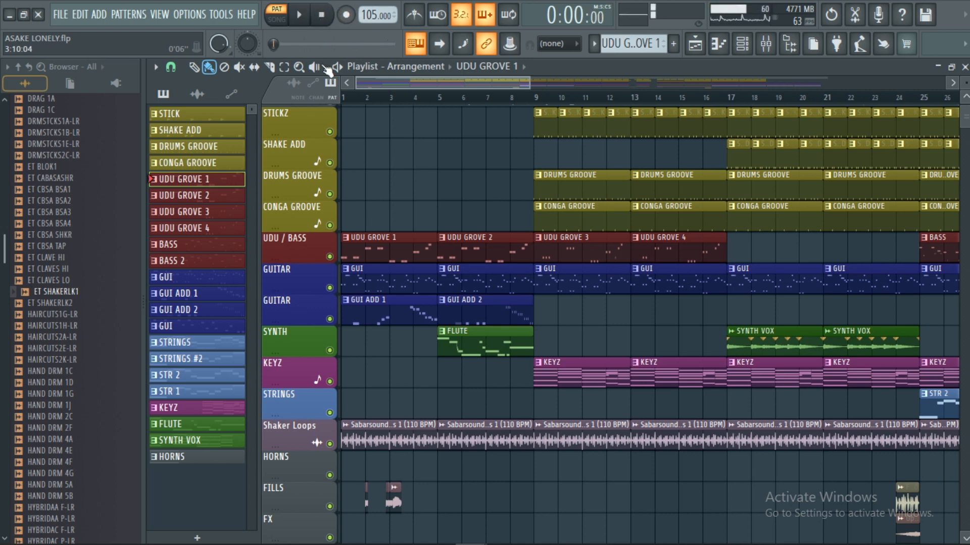
Step: Audition the UDU GROVE 2 pattern on its own and stop playback
click(226, 195)
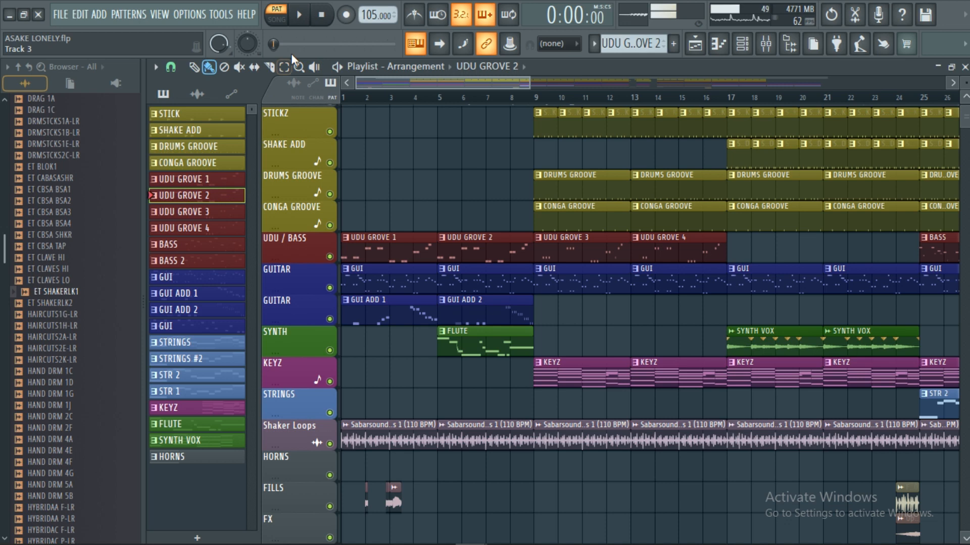
click(301, 15)
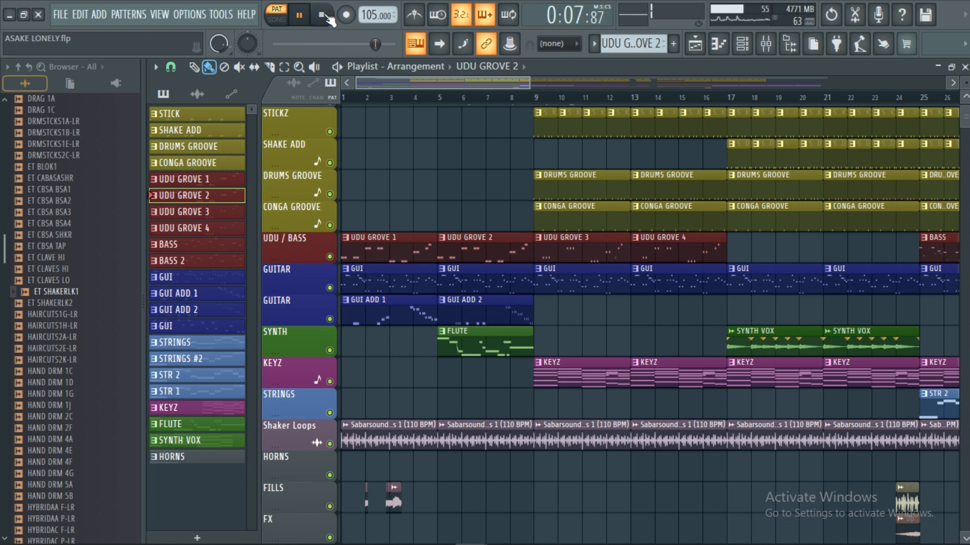
click(324, 16)
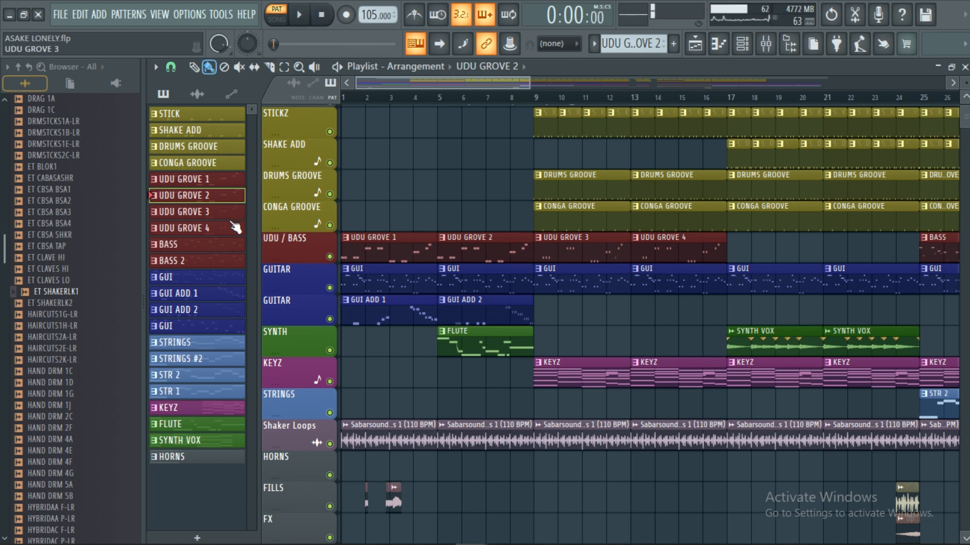
Step: Audition the UDU GROVE 3 and UDU GROVE 4 patterns one at a time, stopping playback after each
click(221, 212)
click(300, 17)
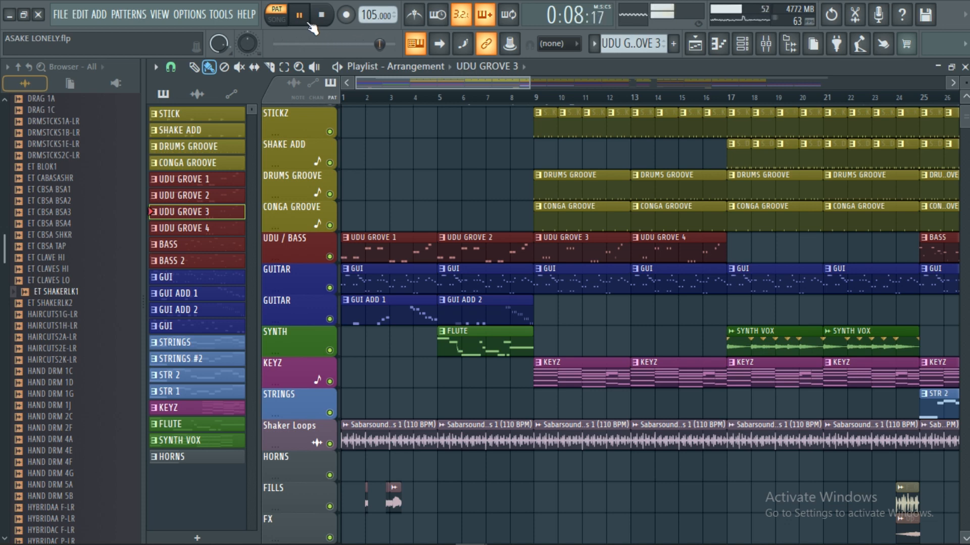
click(321, 16)
click(322, 16)
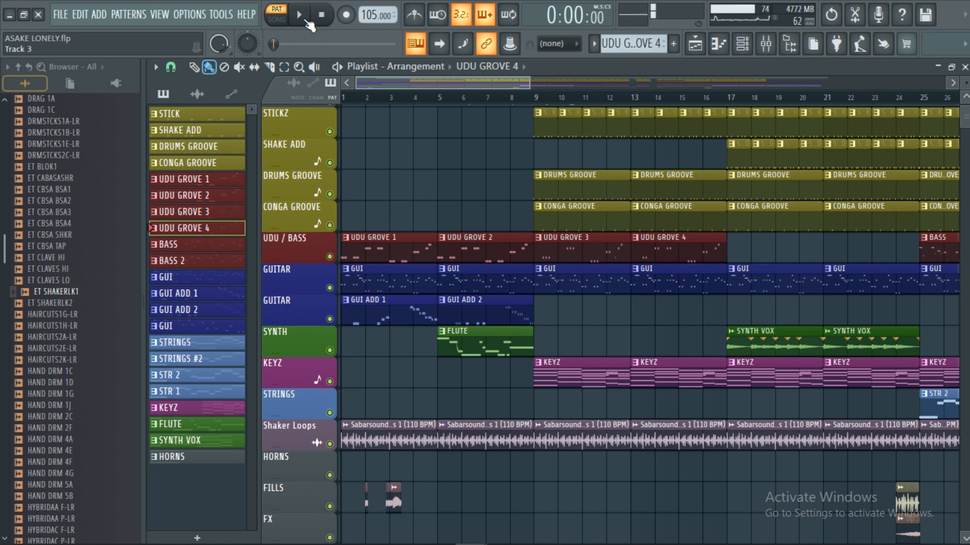
click(306, 23)
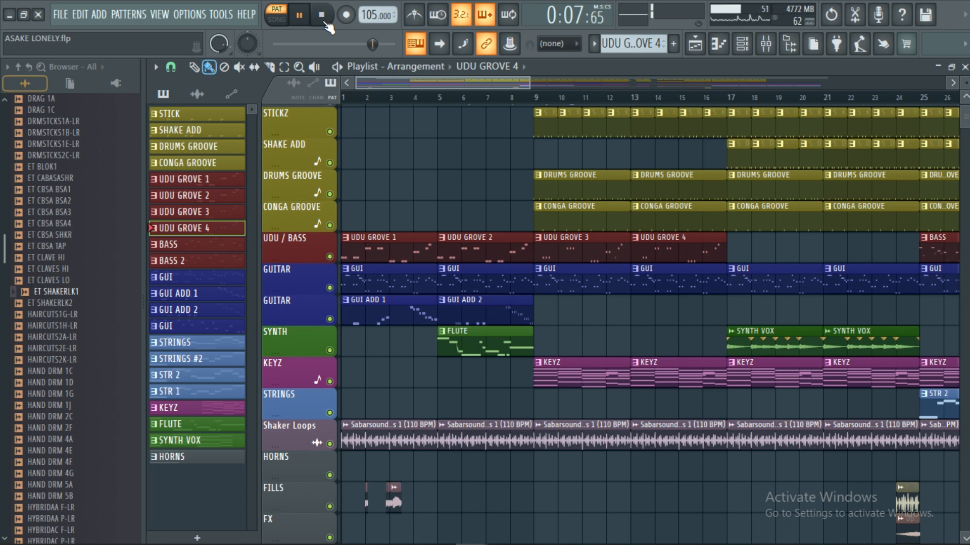
click(323, 21)
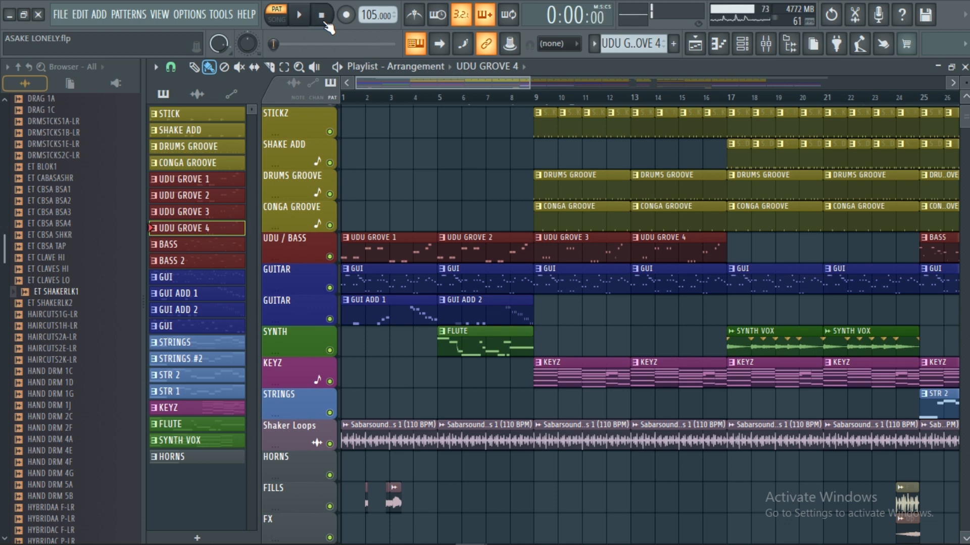
Step: Select the BASS pattern, view its EZbass channel in the channel rack, and return to the playlist
click(225, 247)
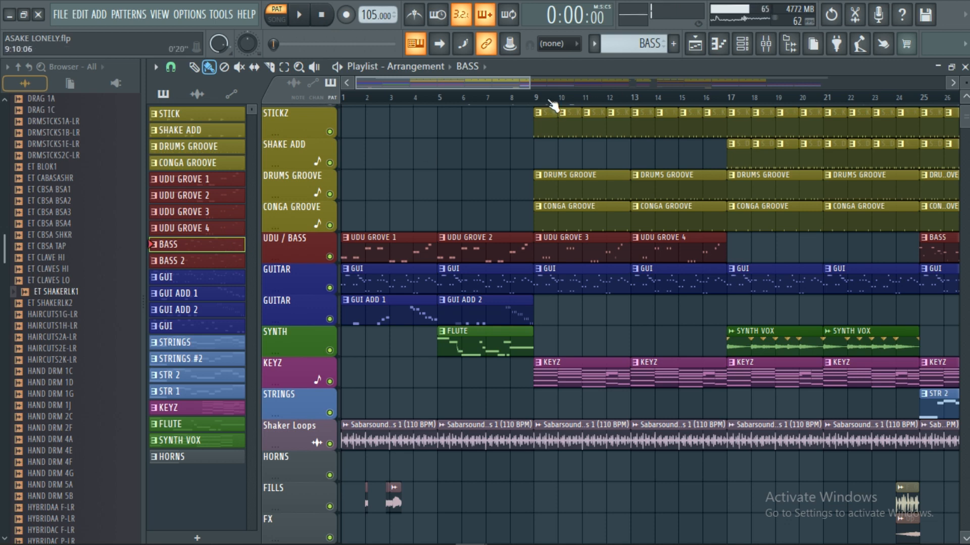
scroll(553, 106, down, 2)
click(964, 68)
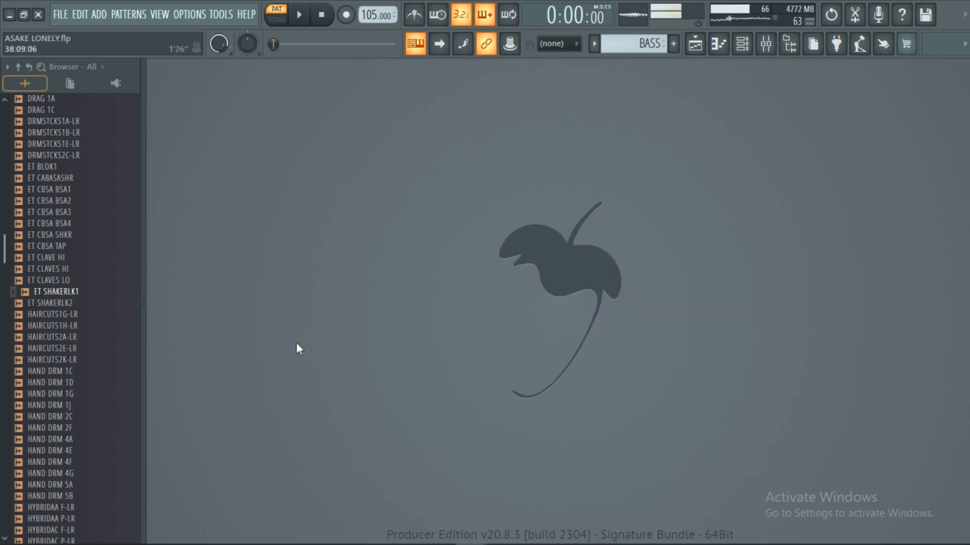
click(695, 44)
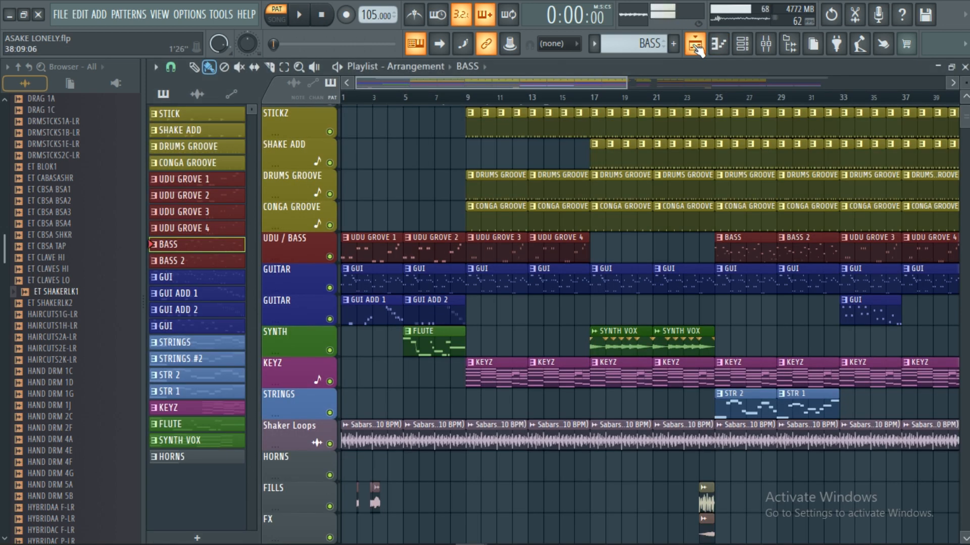
click(742, 44)
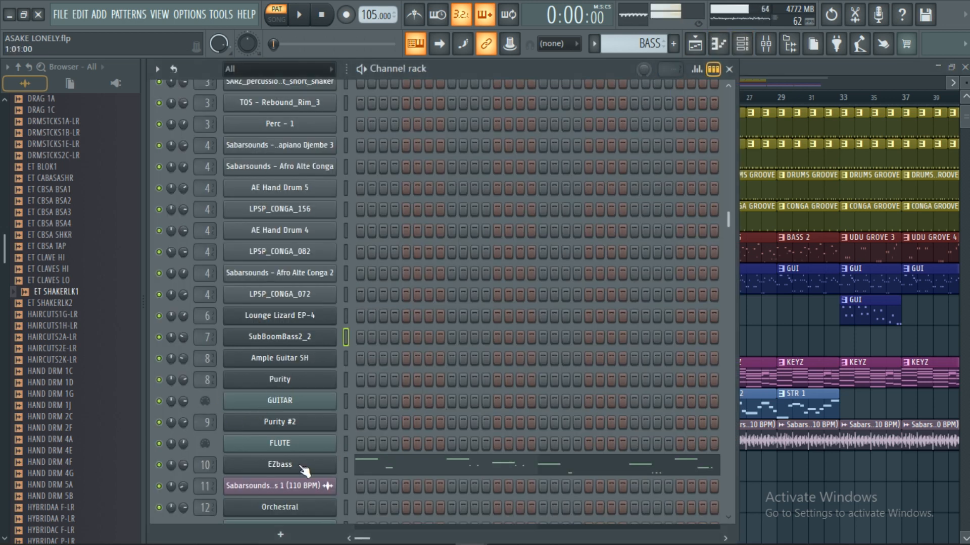
click(816, 65)
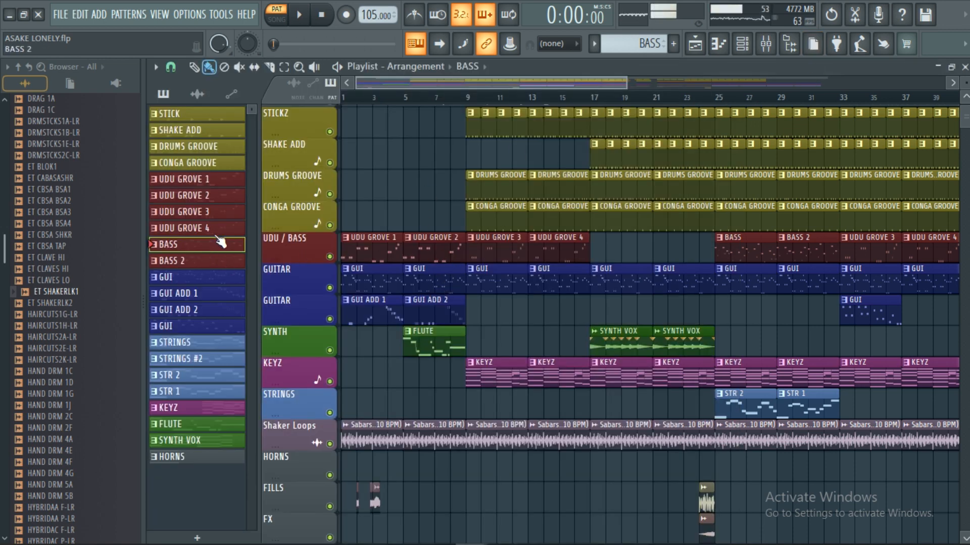
Step: Audition the BASS pattern while viewing its EZbass instrument, and return to the playlist with the instrument closed and playback stopped
click(301, 18)
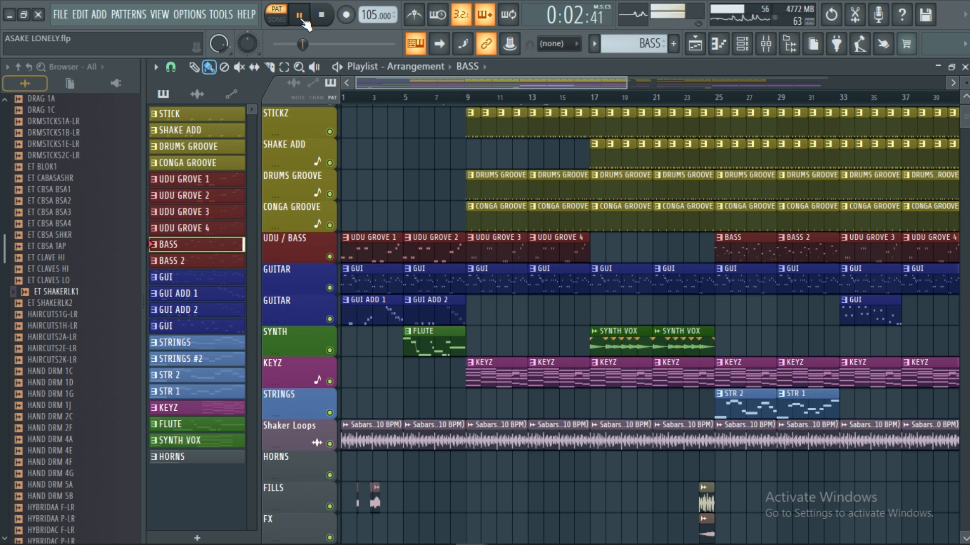
click(965, 67)
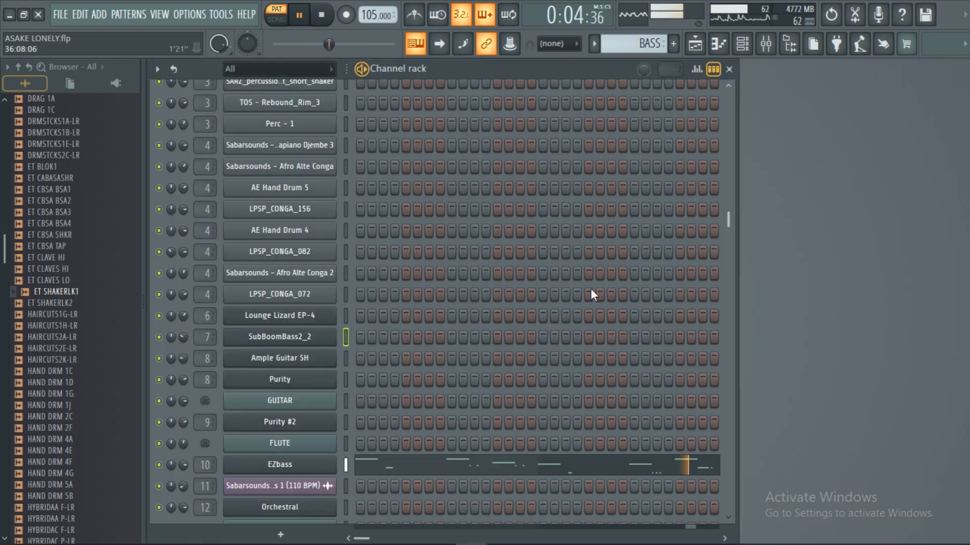
click(310, 469)
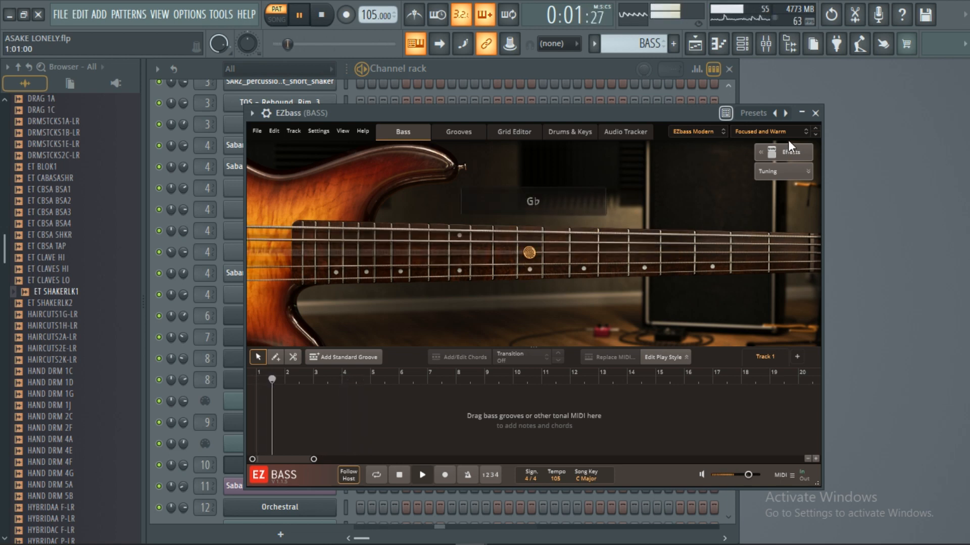
click(814, 113)
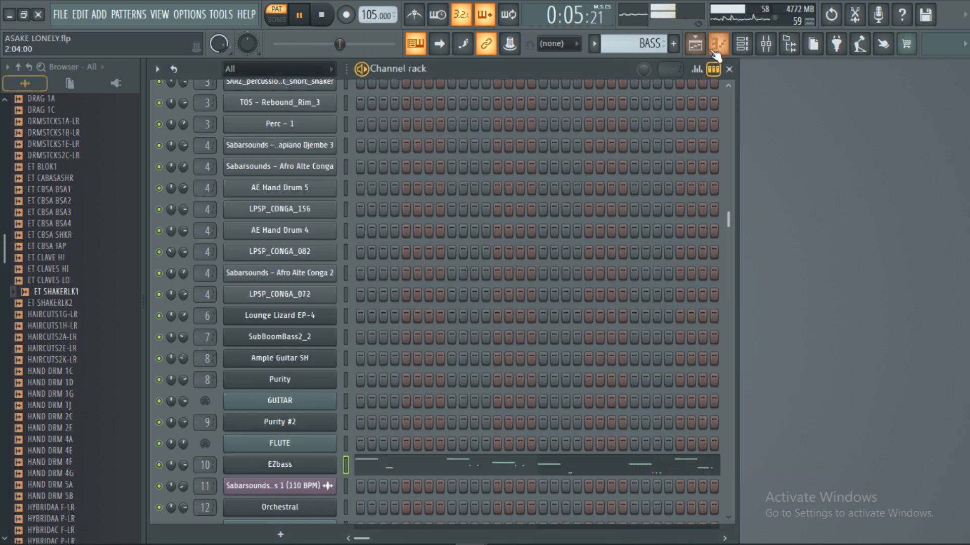
click(696, 46)
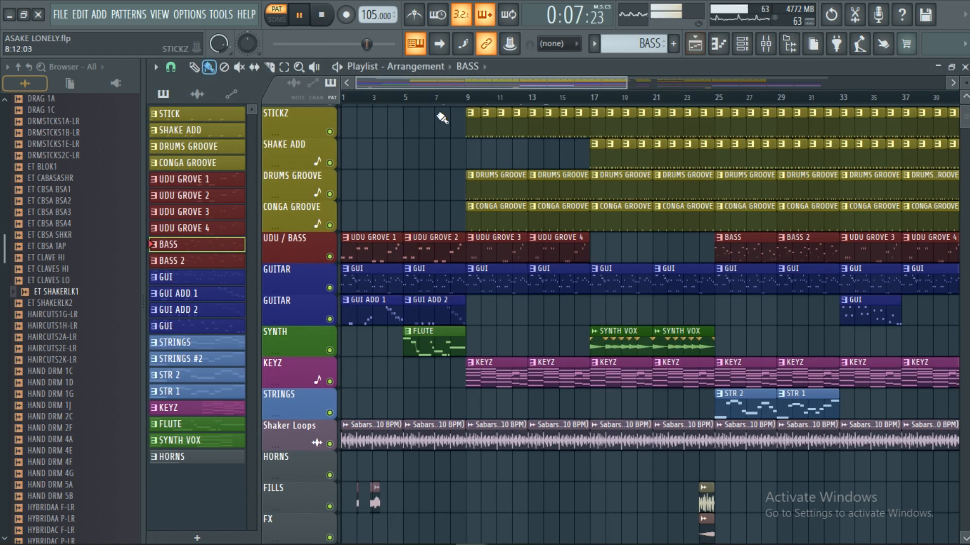
click(323, 16)
Step: Audition the BASS 2 pattern with more of the arrangement in view, and stop playback
click(213, 266)
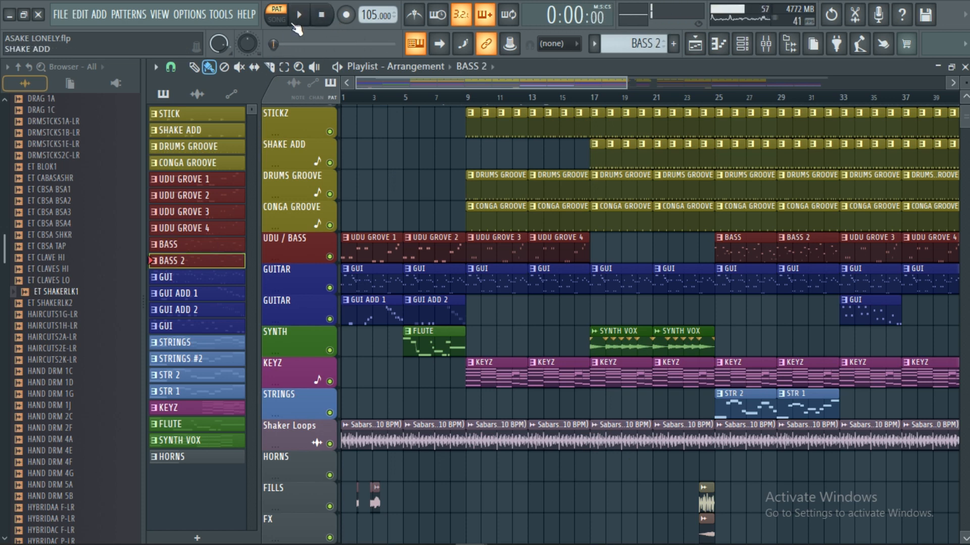
key(space)
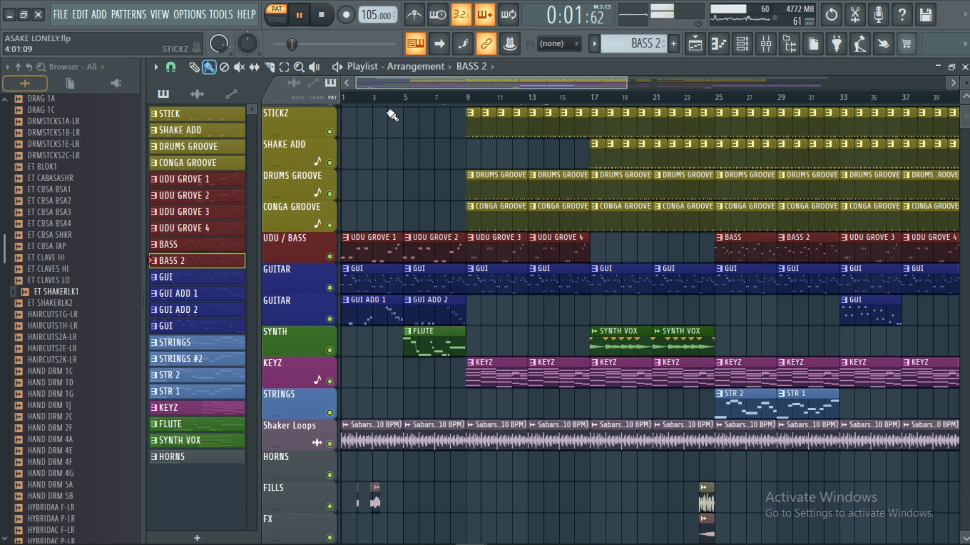
scroll(419, 107, down, 4)
scroll(420, 107, down, 2)
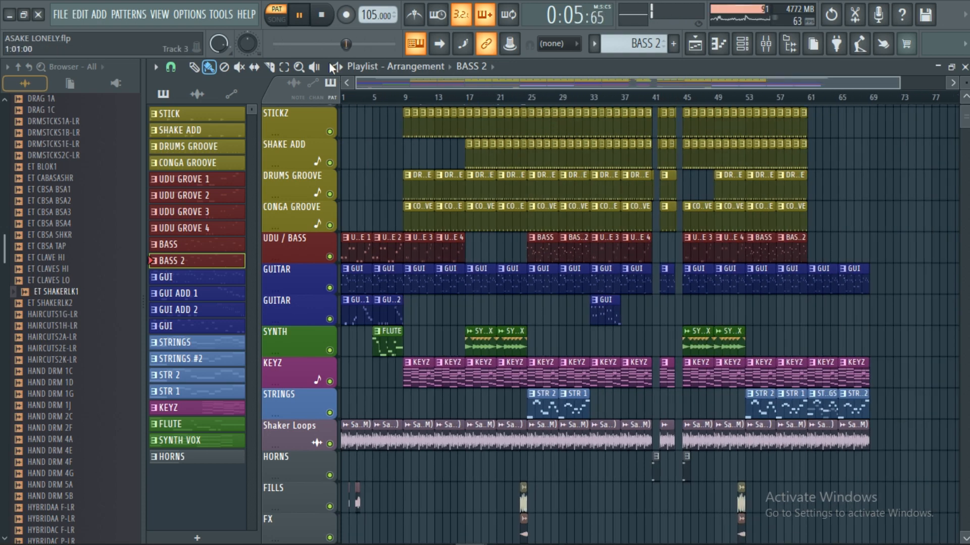
click(322, 16)
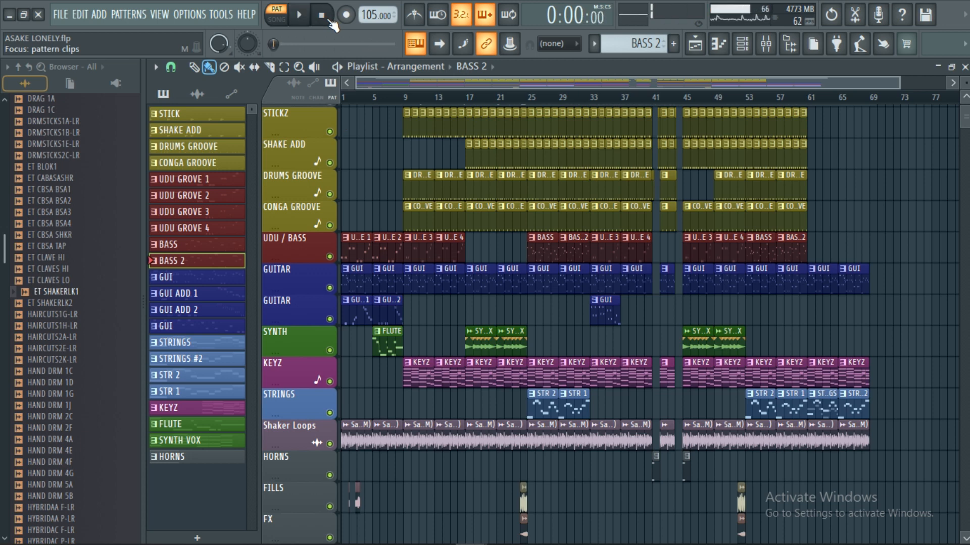
Step: View the Purity instrument's guitar presets behind the first GUI pattern and close the instrument
click(204, 281)
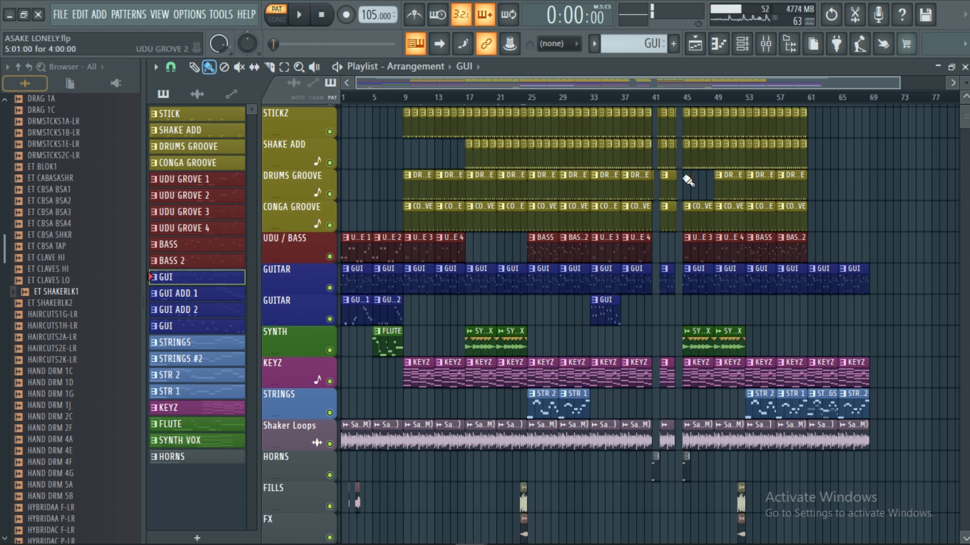
double_click(175, 283)
click(964, 67)
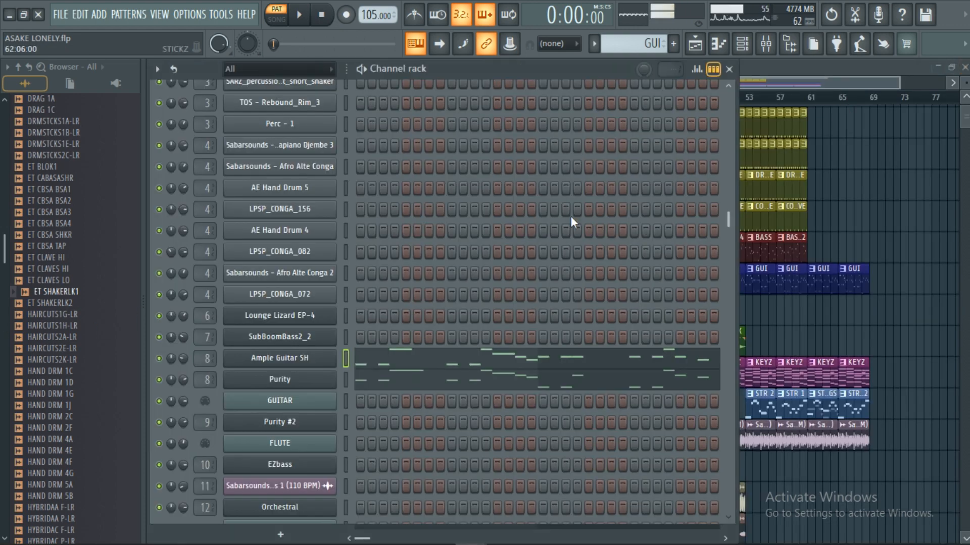
click(301, 384)
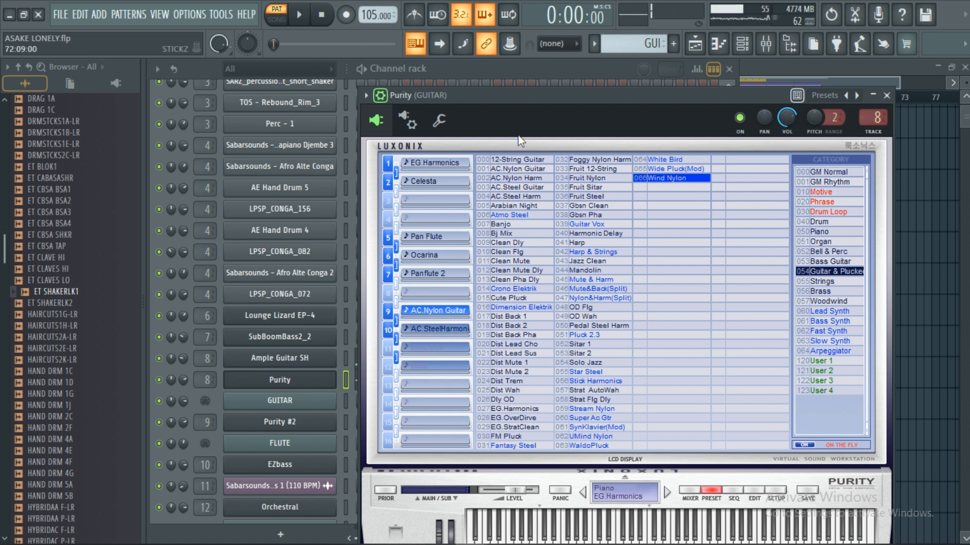
click(382, 95)
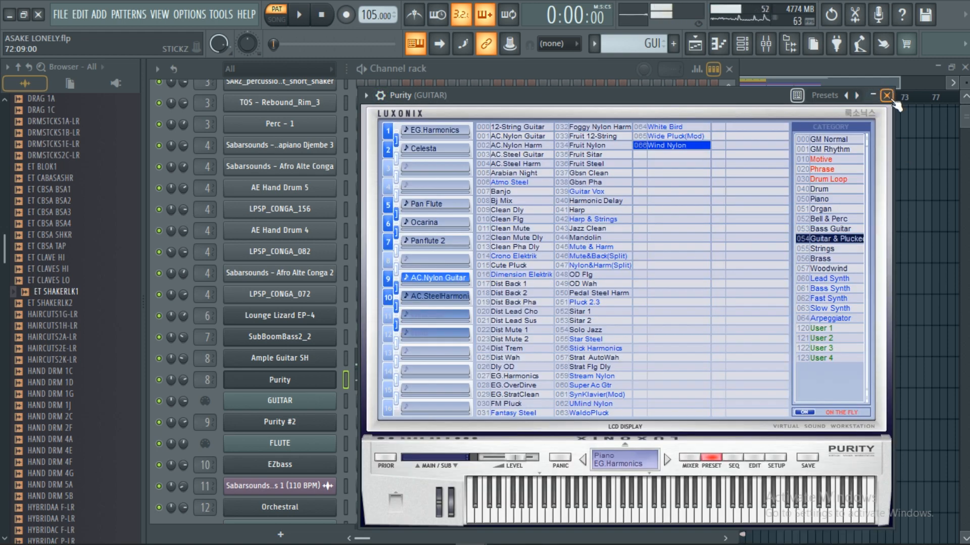
click(280, 380)
Step: Audition the first GUI pattern from the channel rack, stop playback and return to the playlist
click(299, 20)
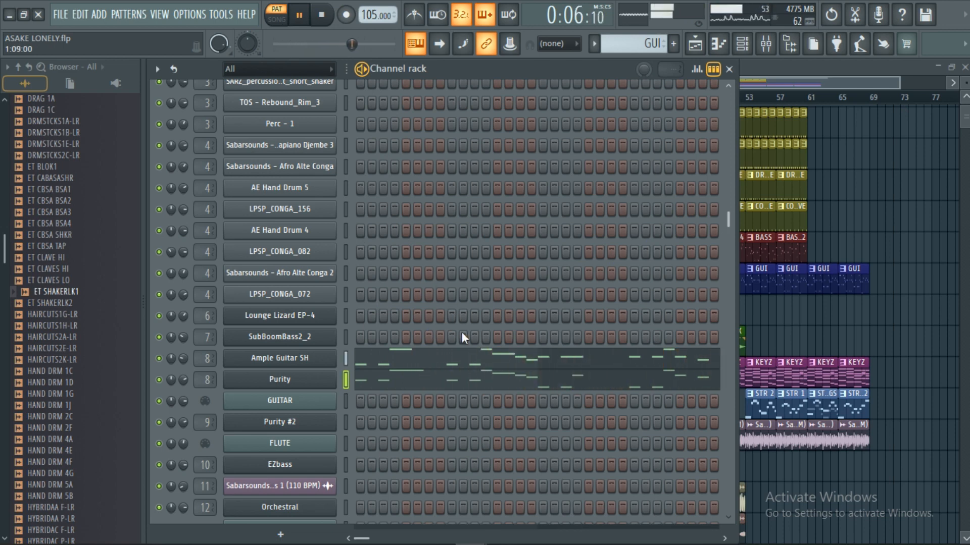
click(324, 22)
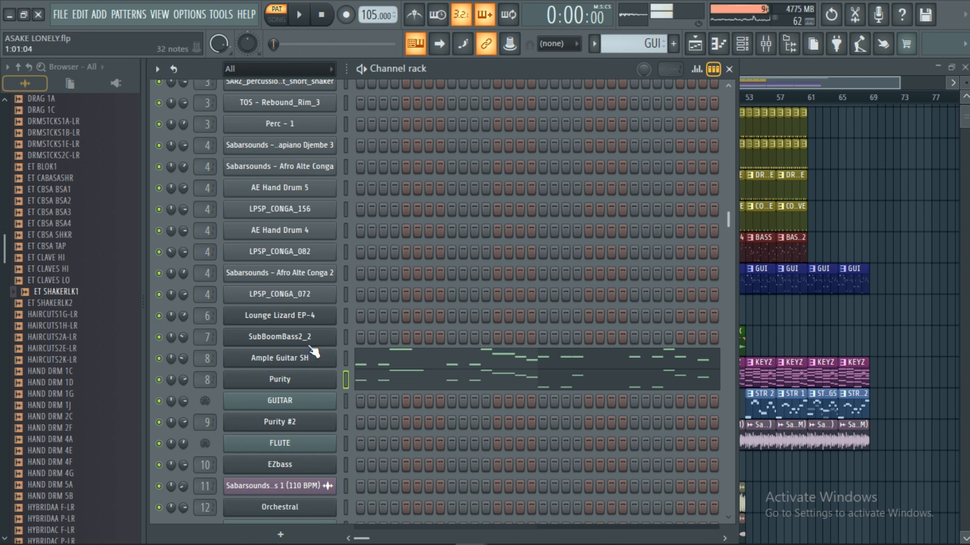
click(804, 65)
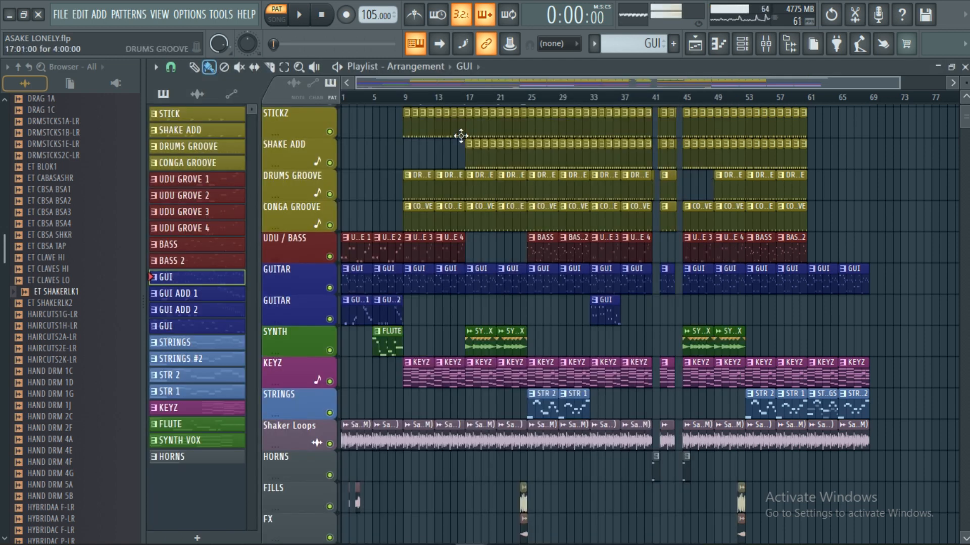
Step: Audition the GUI ADD 1 pattern while viewing its GUITAR notes in the piano roll, and return to the playlist with playback stopped
double_click(194, 298)
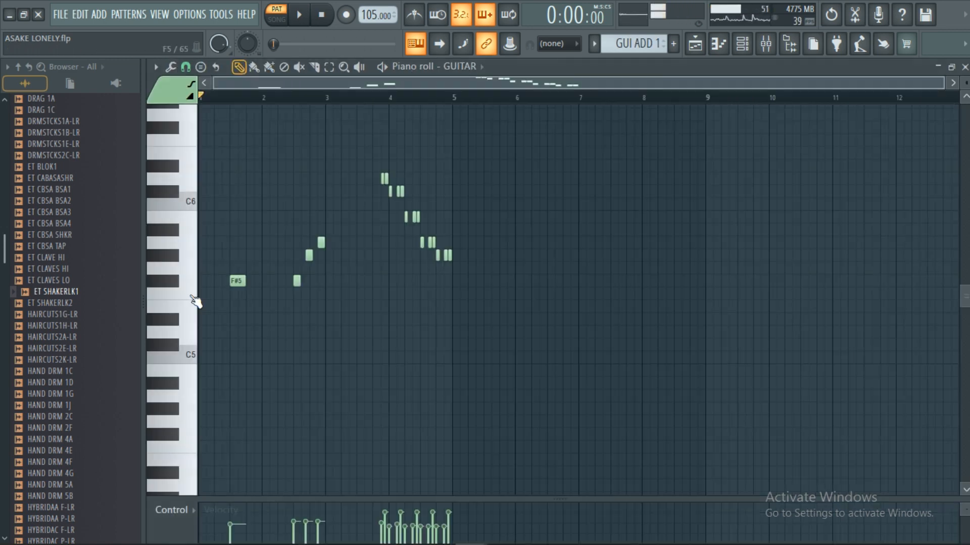
key(space)
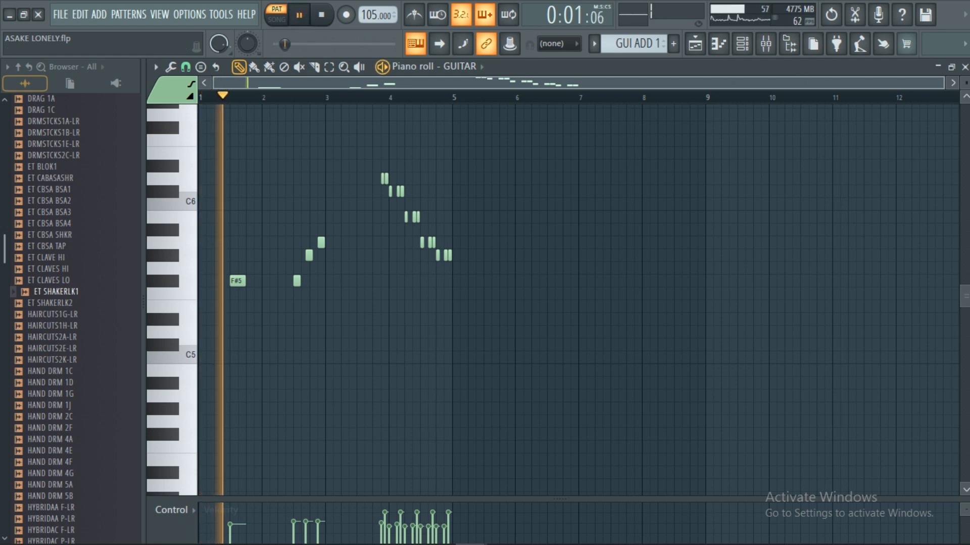
click(965, 67)
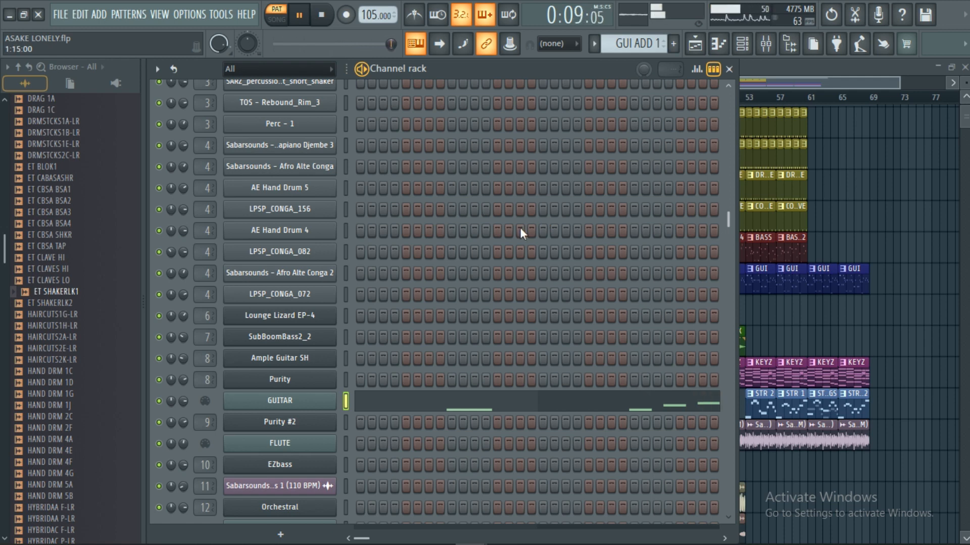
click(321, 15)
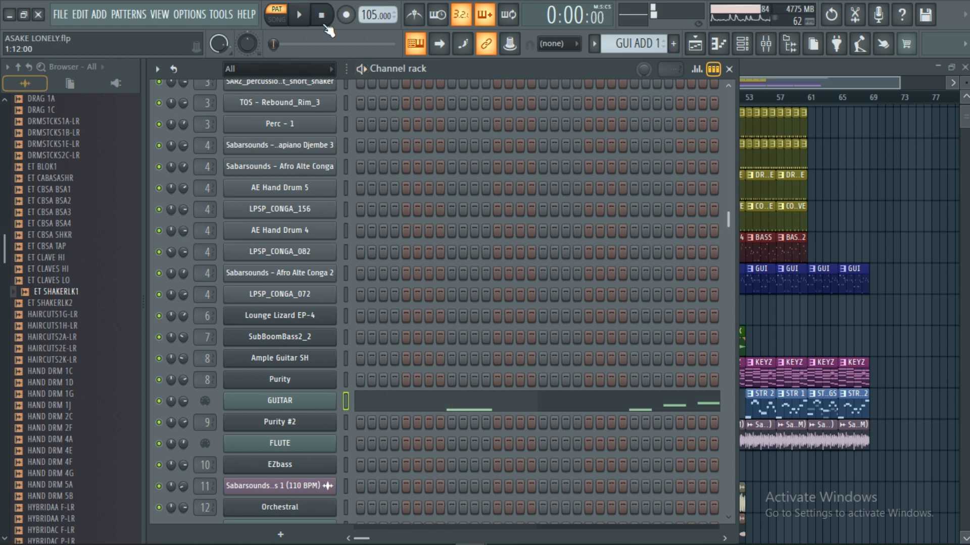
click(695, 44)
Step: Audition the GUI ADD 2 pattern and the second GUI pattern below it, stopping playback after each
click(233, 308)
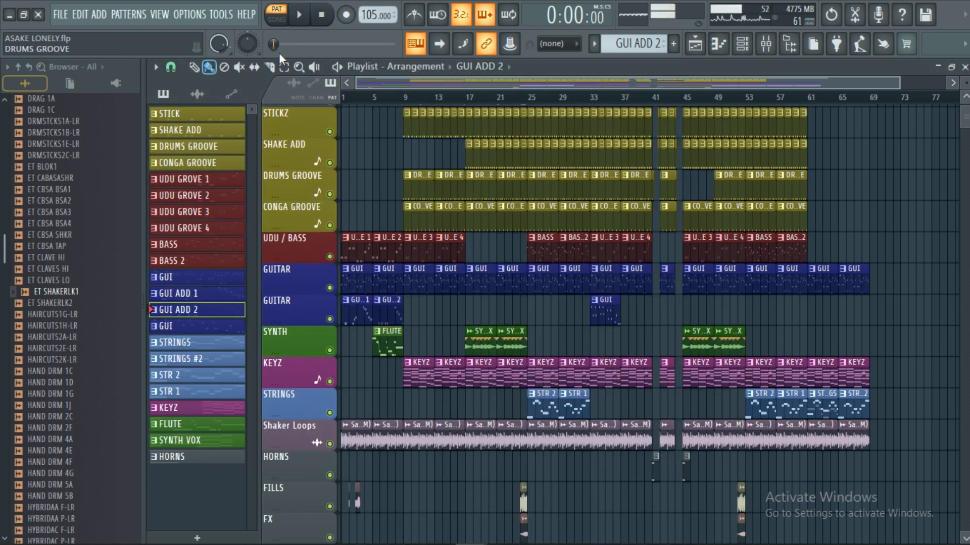
click(300, 16)
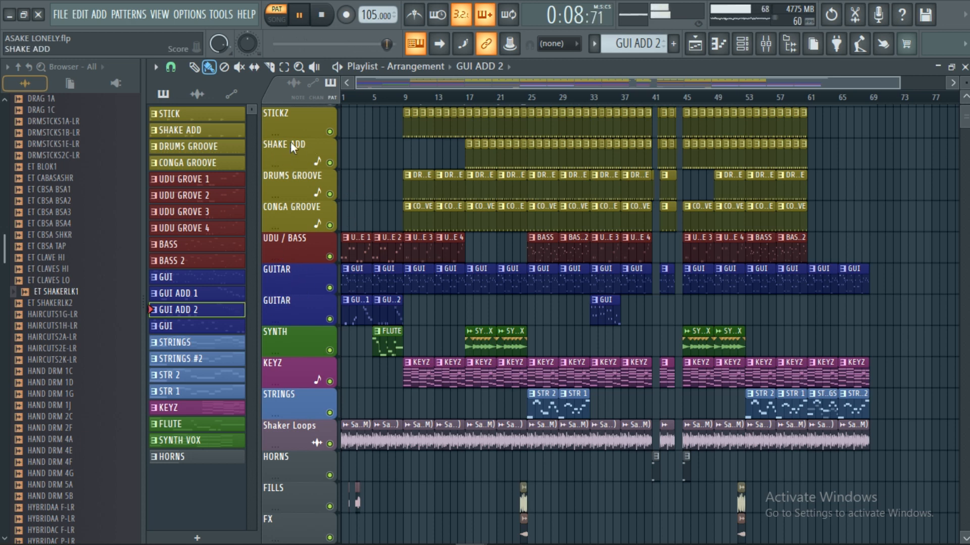
click(324, 18)
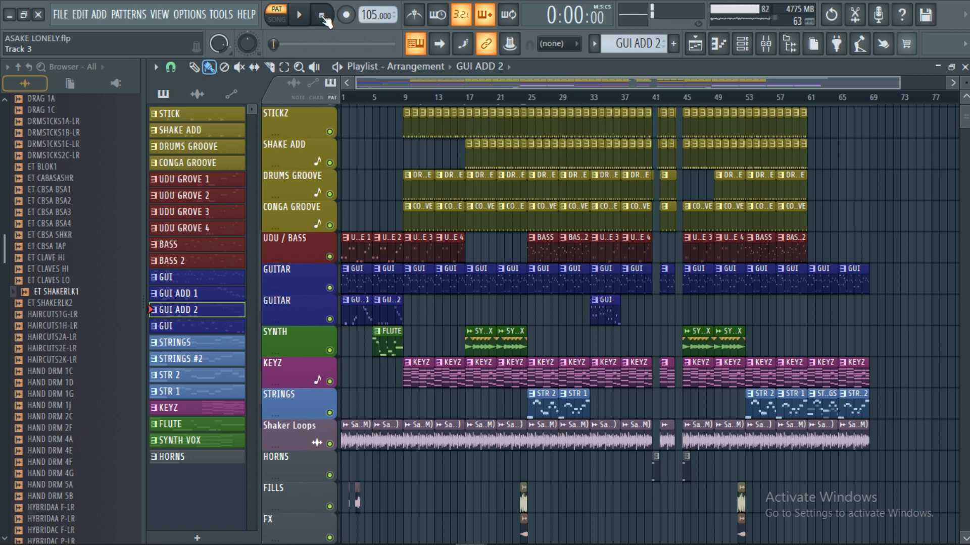
click(207, 324)
click(300, 19)
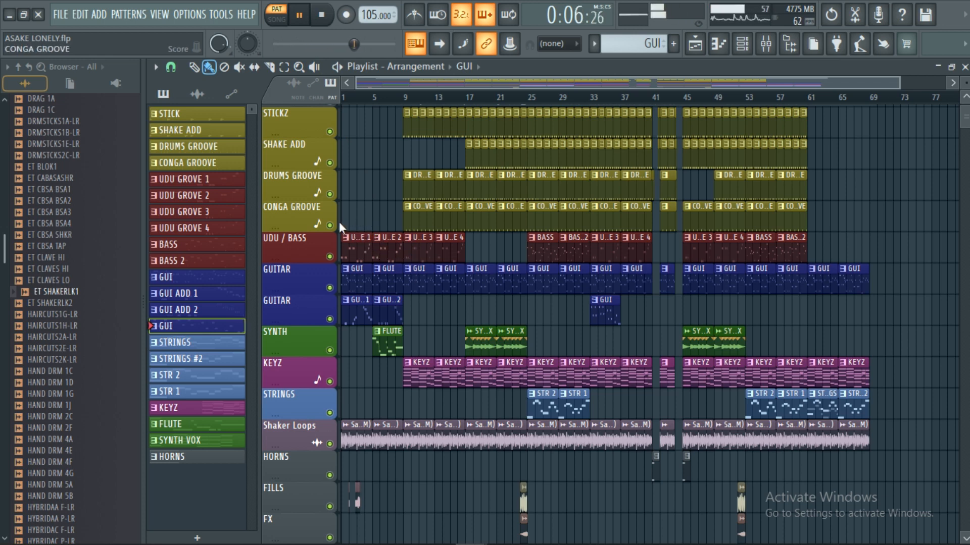
click(324, 20)
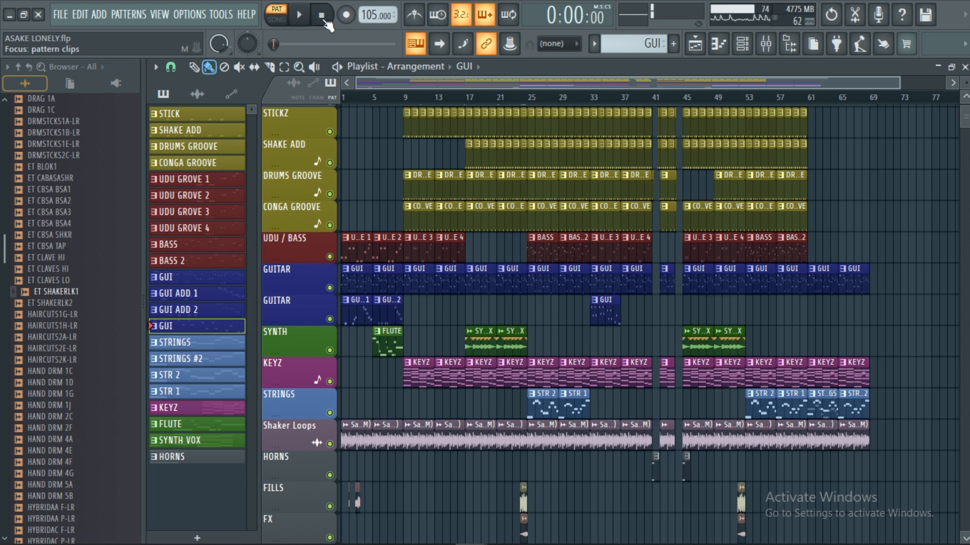
Step: View the MIDI Out notes of the STRINGS pattern in the piano roll, and close the piano roll
click(210, 343)
key(F7)
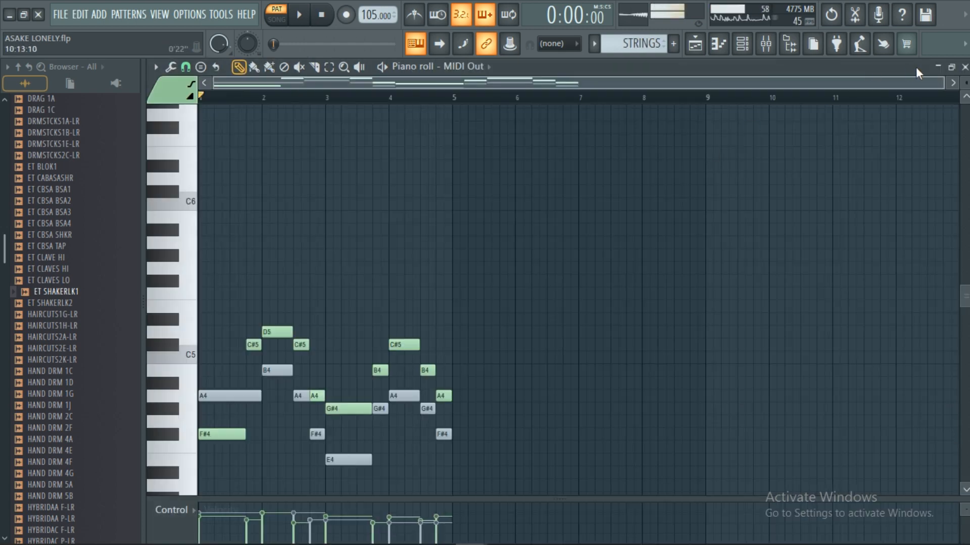
click(965, 66)
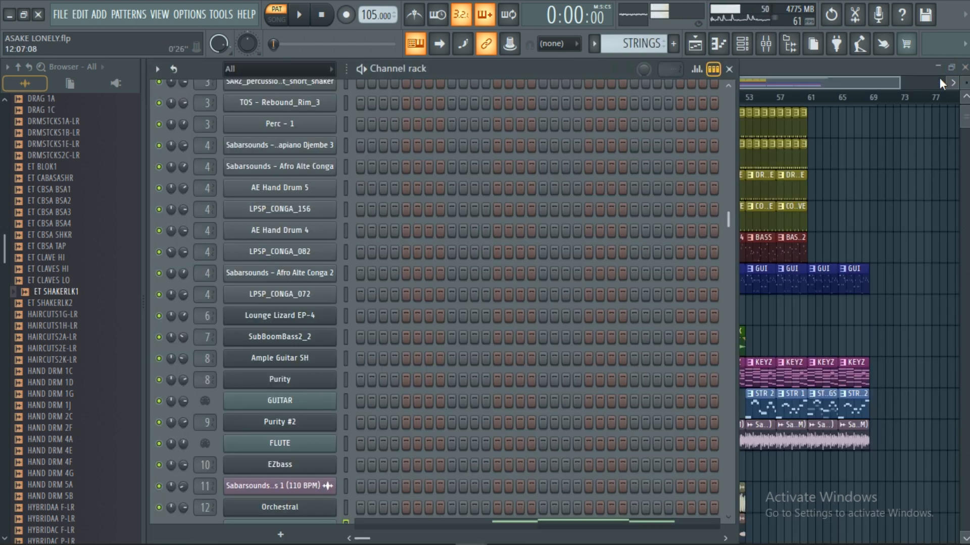
Step: Open the Orchestral instrument from the channel rack and display its list of instrument parts
scroll(273, 404, down, 3)
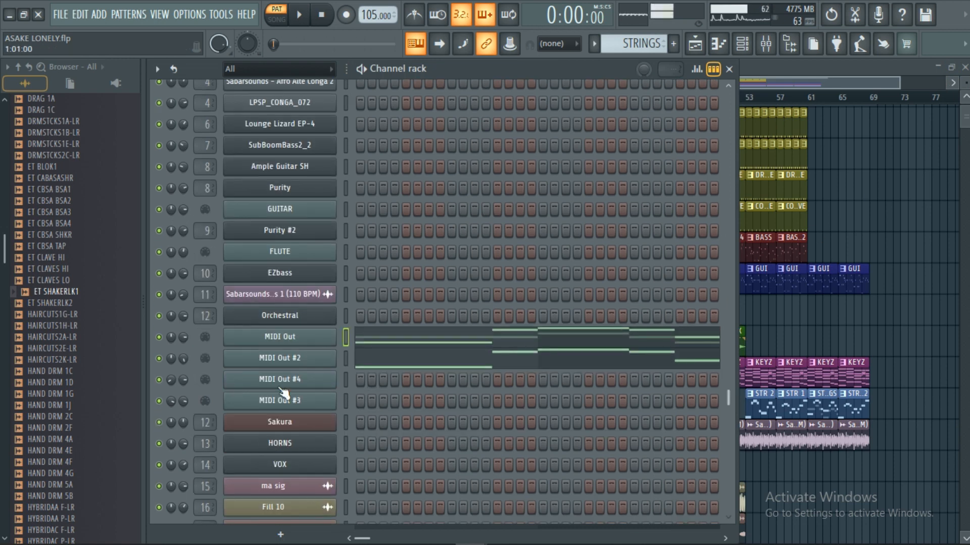
click(284, 320)
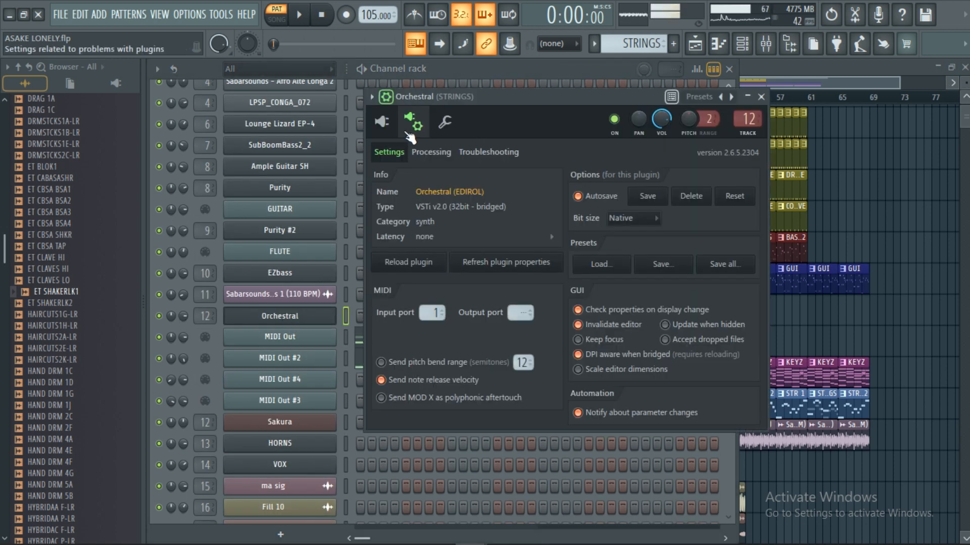
click(384, 120)
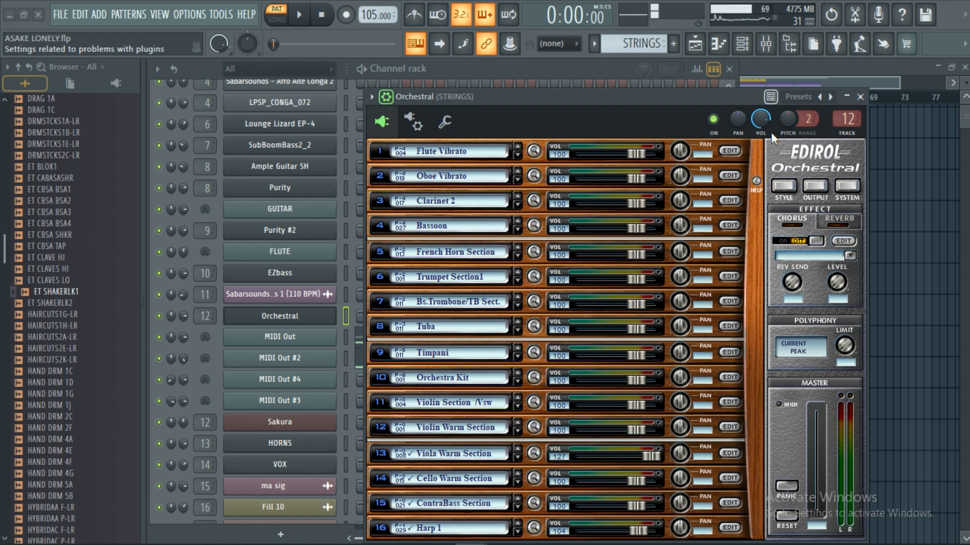
Step: Load the performance file LONELY.ope into the EDIROL Orchestral instrument through its system settings
click(845, 187)
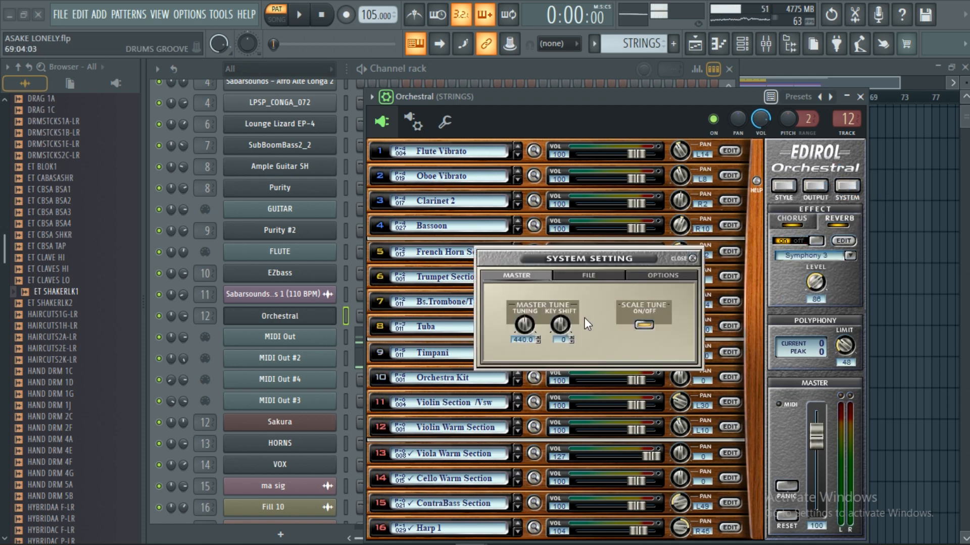
click(601, 275)
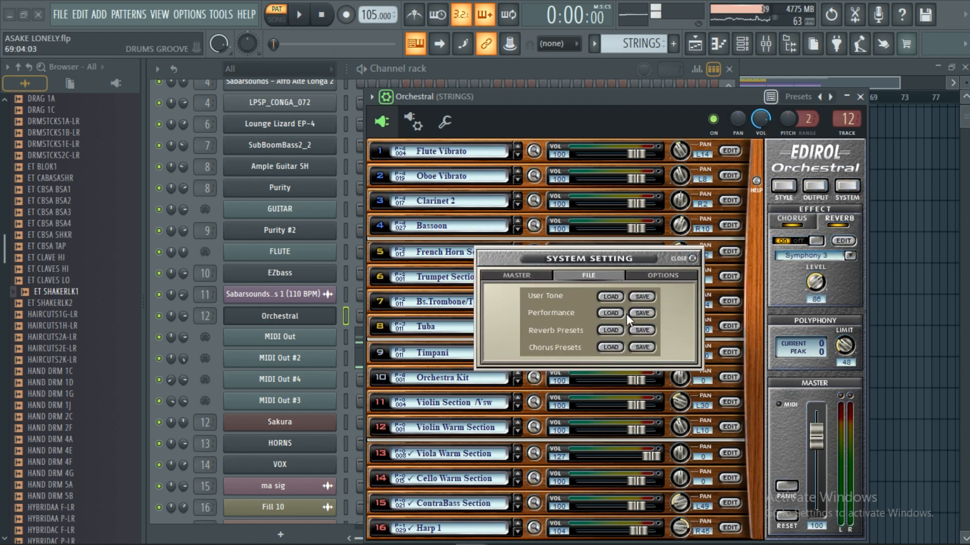
click(642, 316)
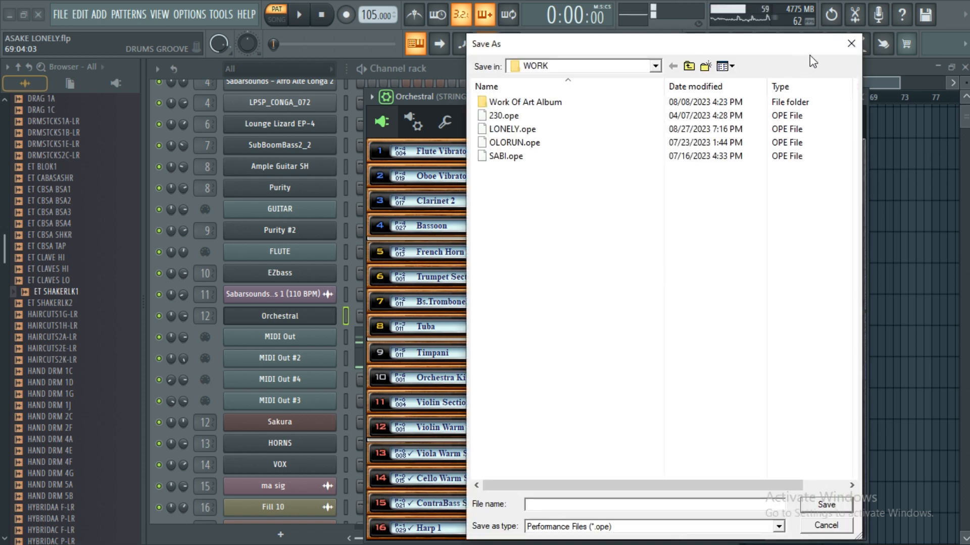
click(851, 43)
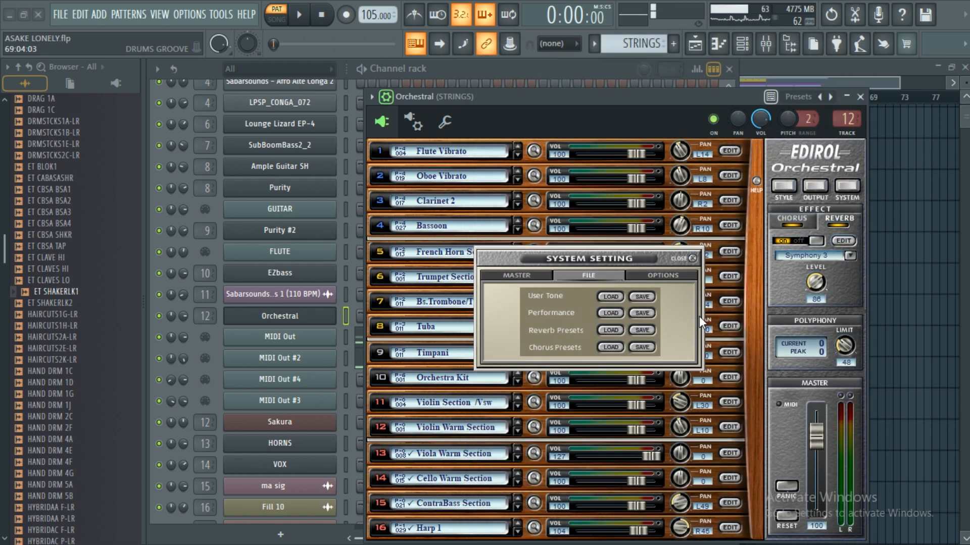
click(609, 314)
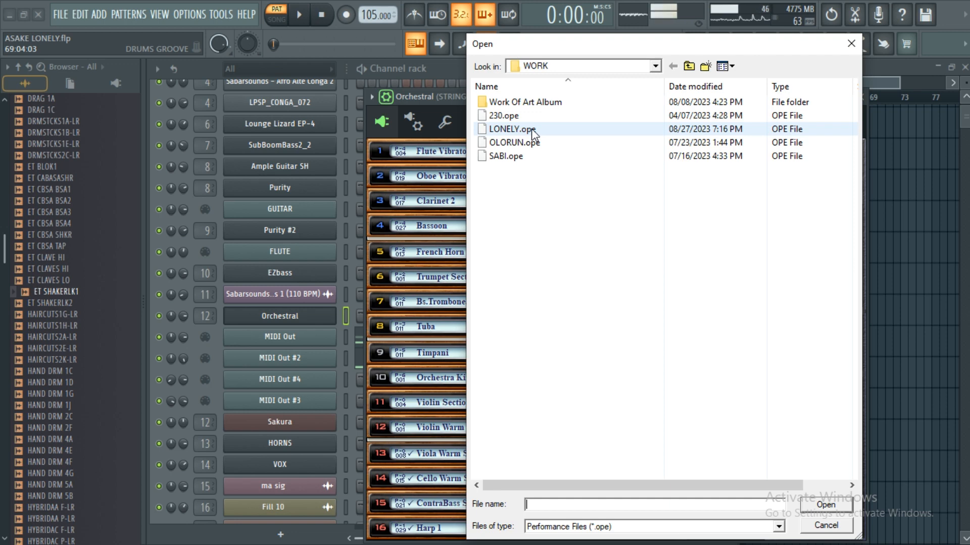
double_click(511, 129)
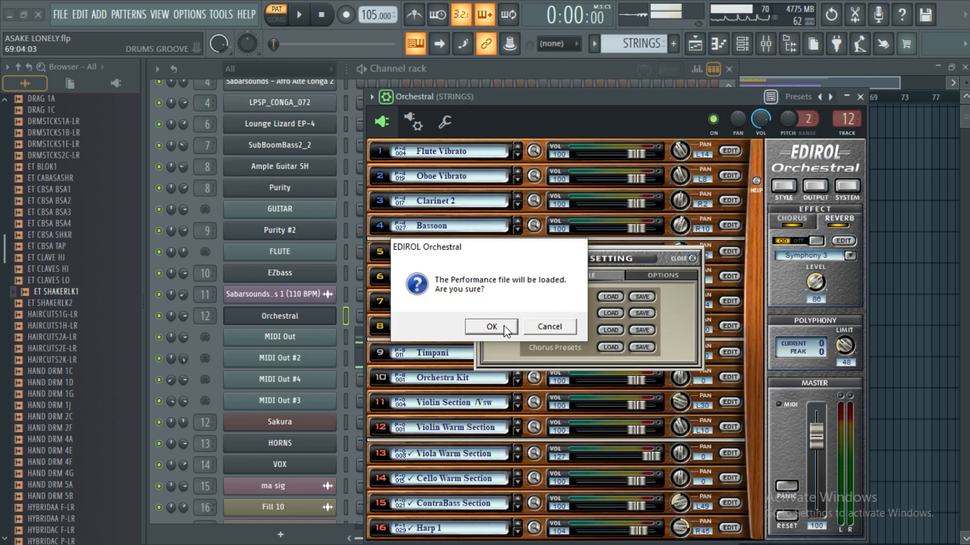
click(504, 325)
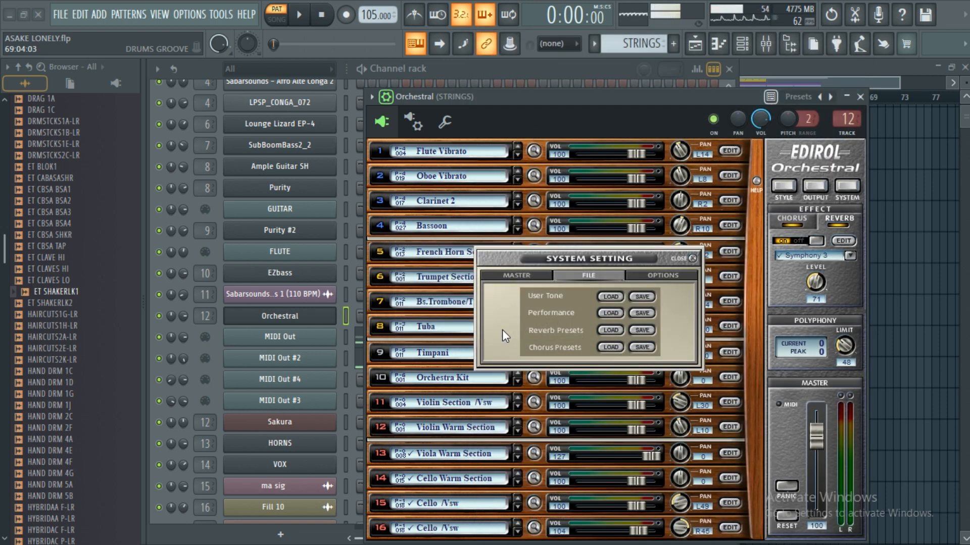
Step: Close the system settings and the Orchestral instrument, and return to the playlist
click(693, 259)
click(386, 97)
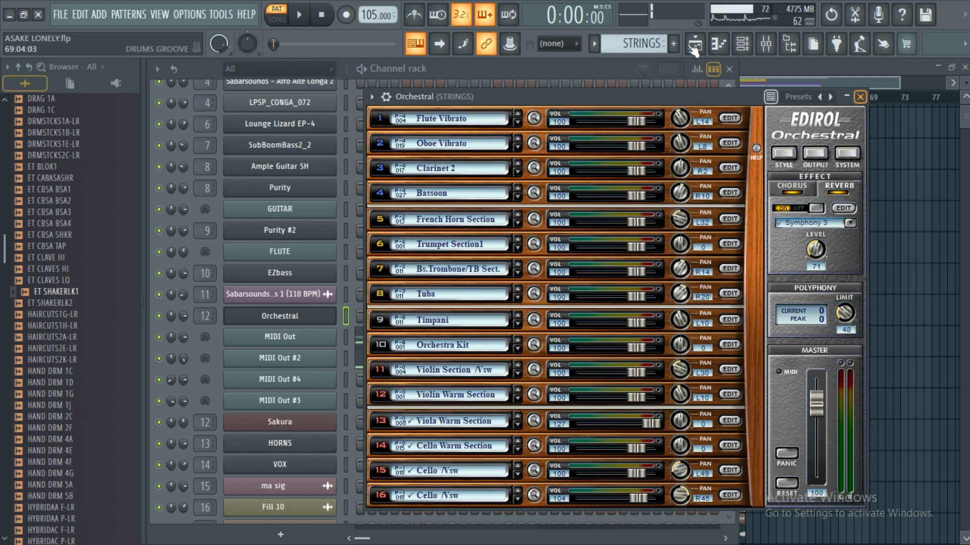
click(860, 97)
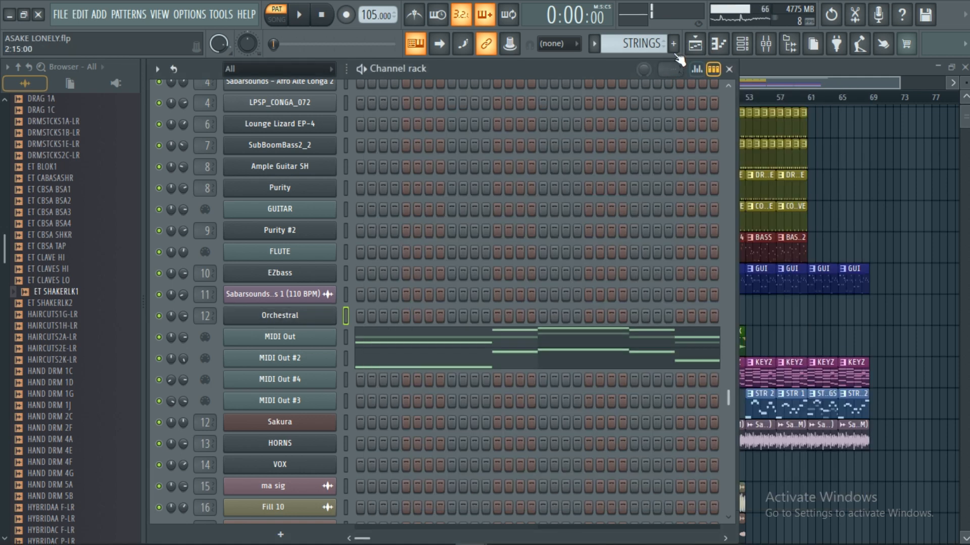
click(696, 44)
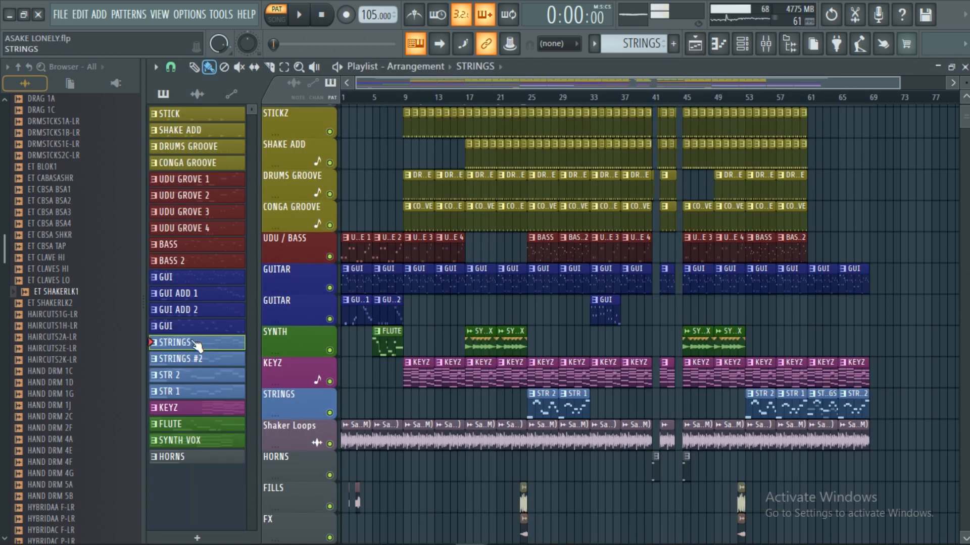
Step: Look over the MIDI Out channels below Orchestral in the channel rack, and bring the playlist back
click(964, 67)
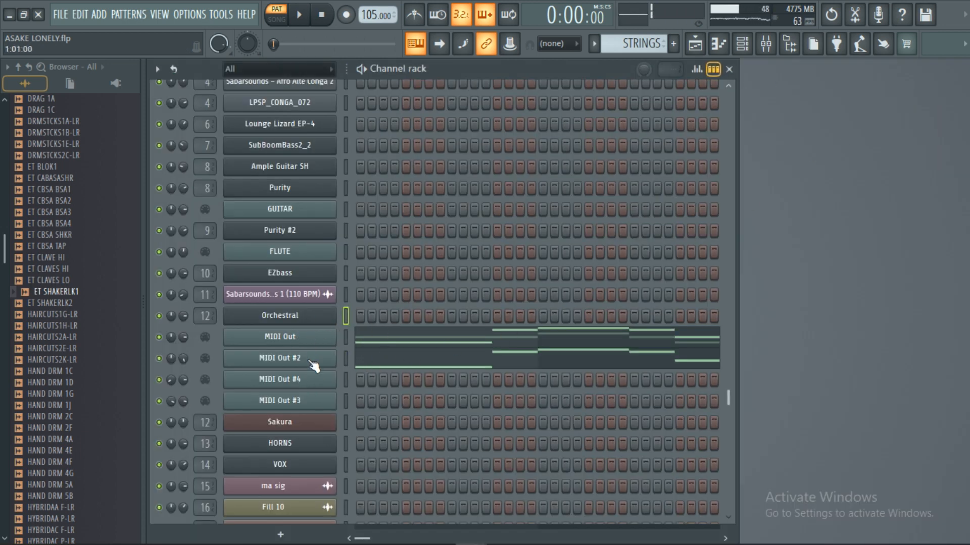
scroll(312, 365, up, 3)
scroll(312, 365, down, 3)
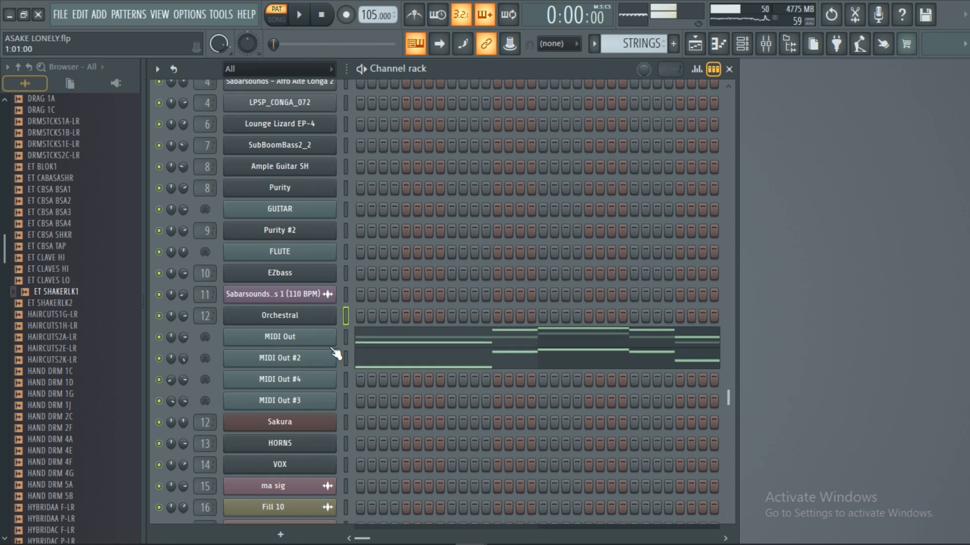
click(695, 43)
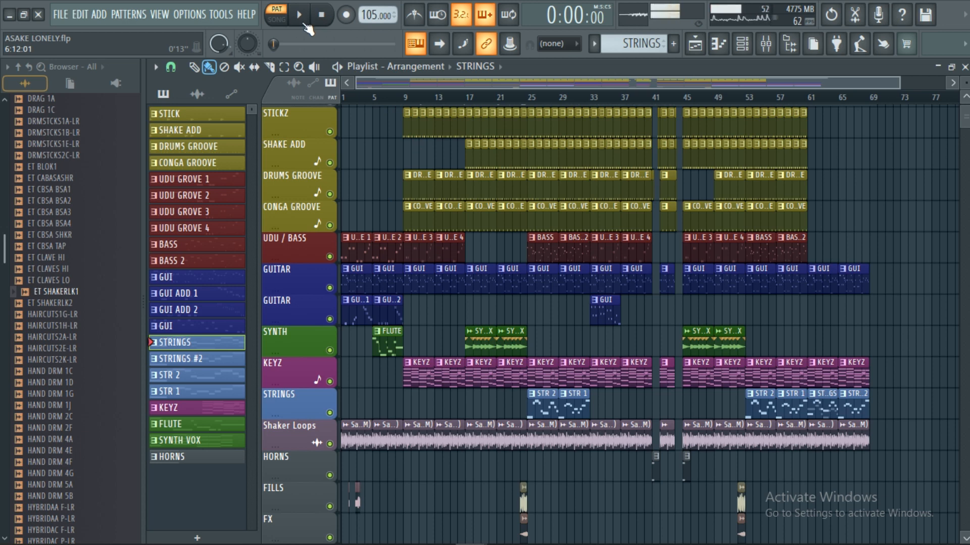
Step: Audition the STRINGS and STRINGS #2 patterns, stopping playback after each
click(299, 15)
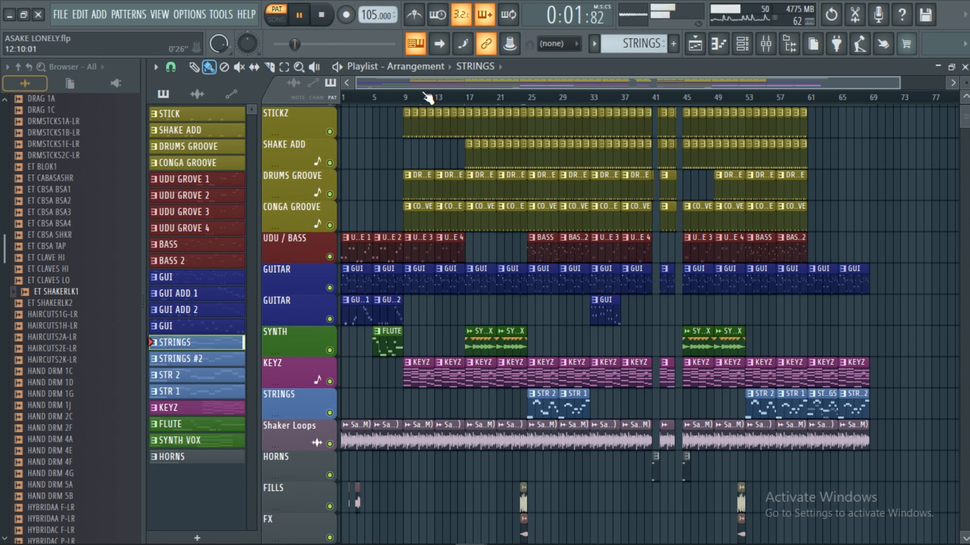
scroll(444, 82, up, 4)
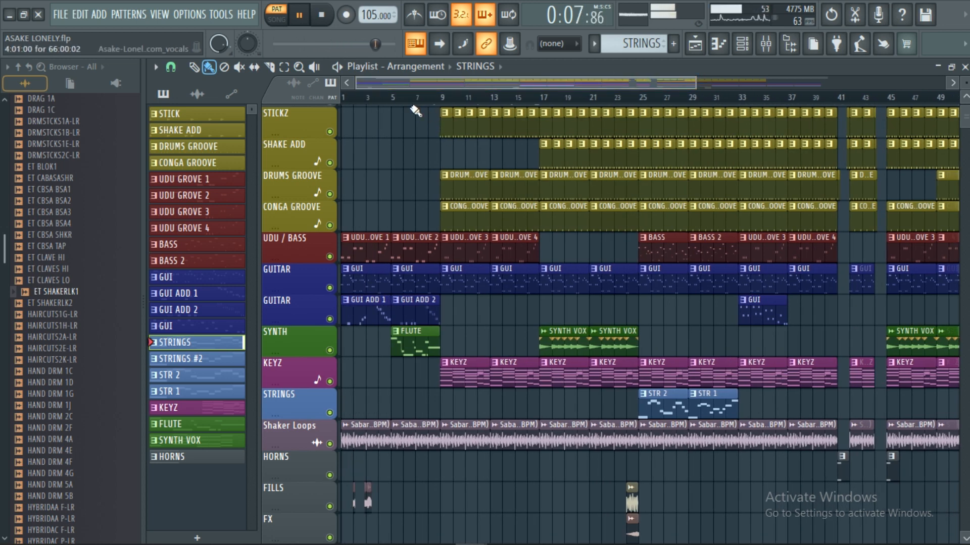
click(326, 18)
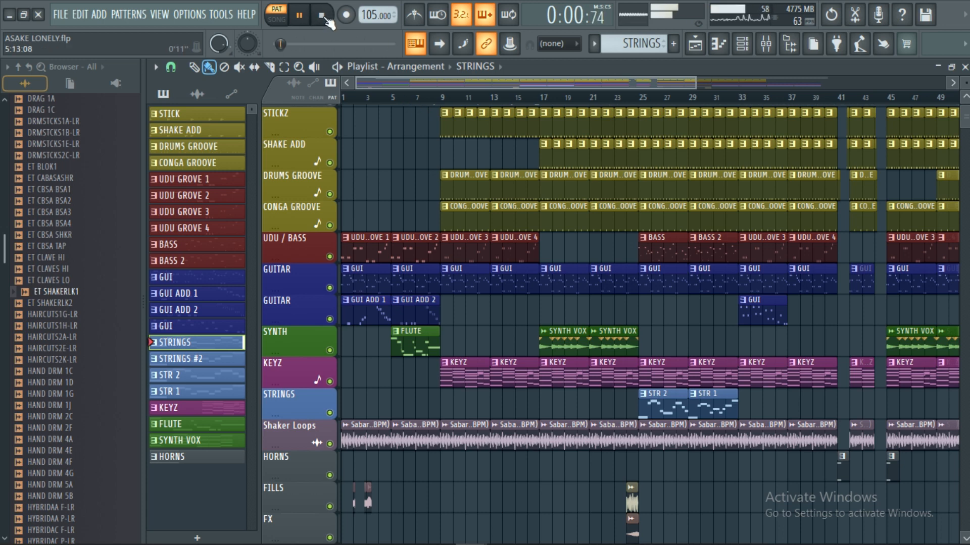
click(325, 18)
click(215, 360)
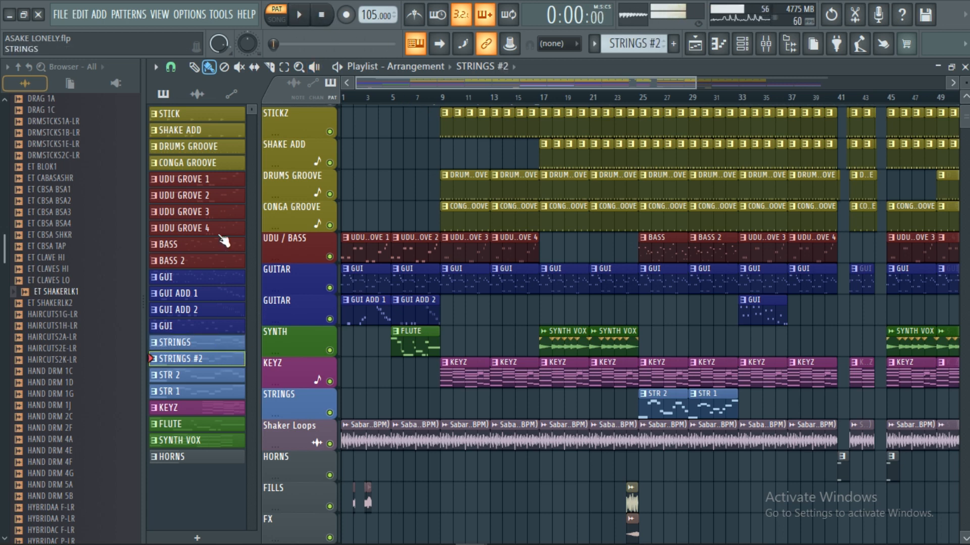
click(301, 16)
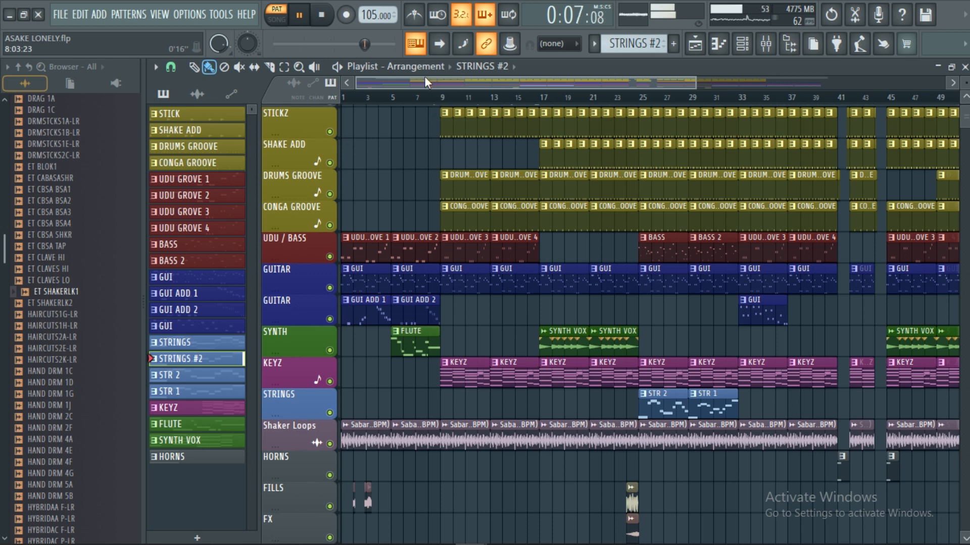
click(322, 16)
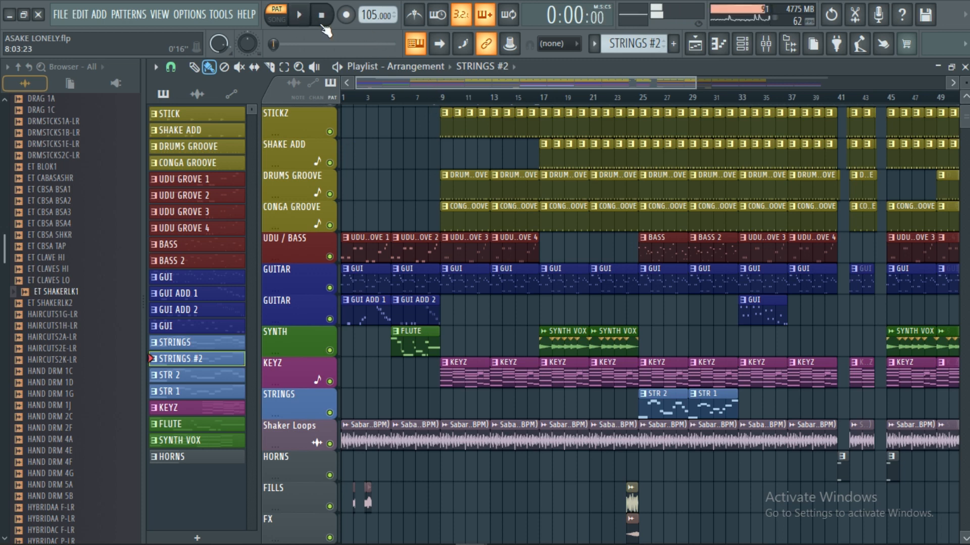
Step: Audition the STR 2 and STR 1 patterns, stopping playback after each
click(195, 382)
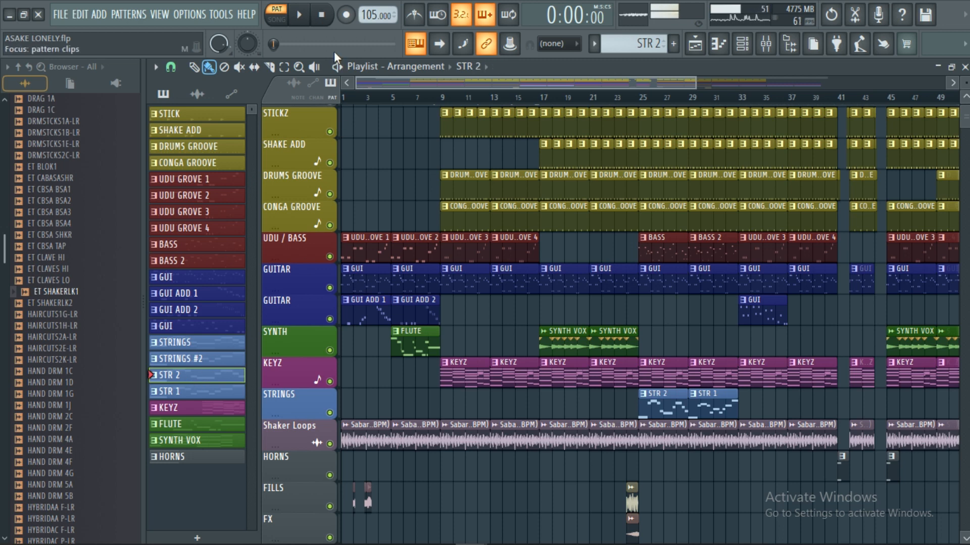
click(307, 16)
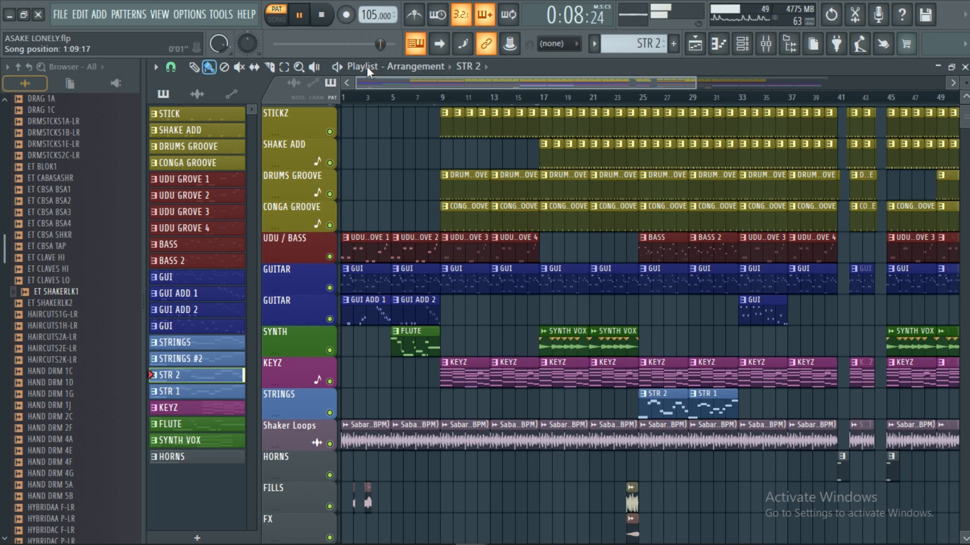
click(324, 16)
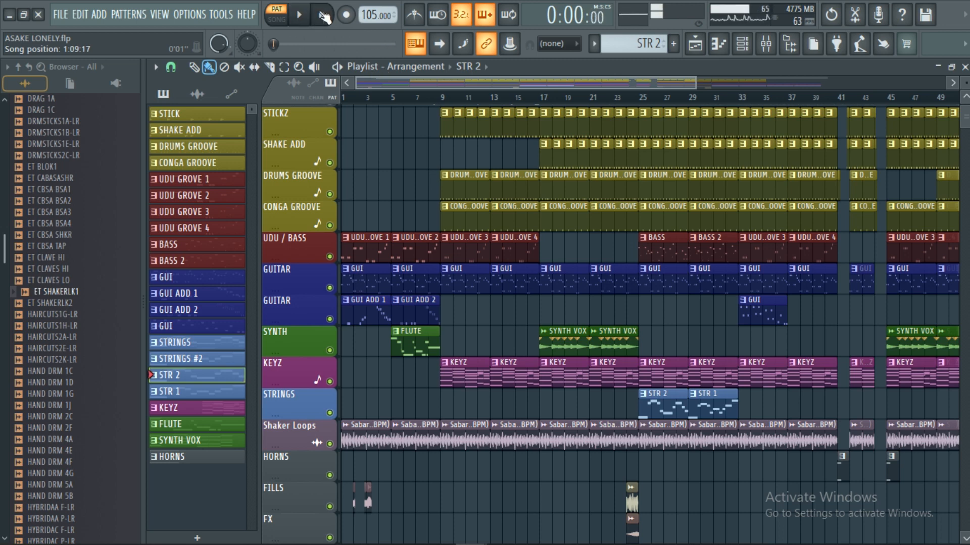
click(190, 392)
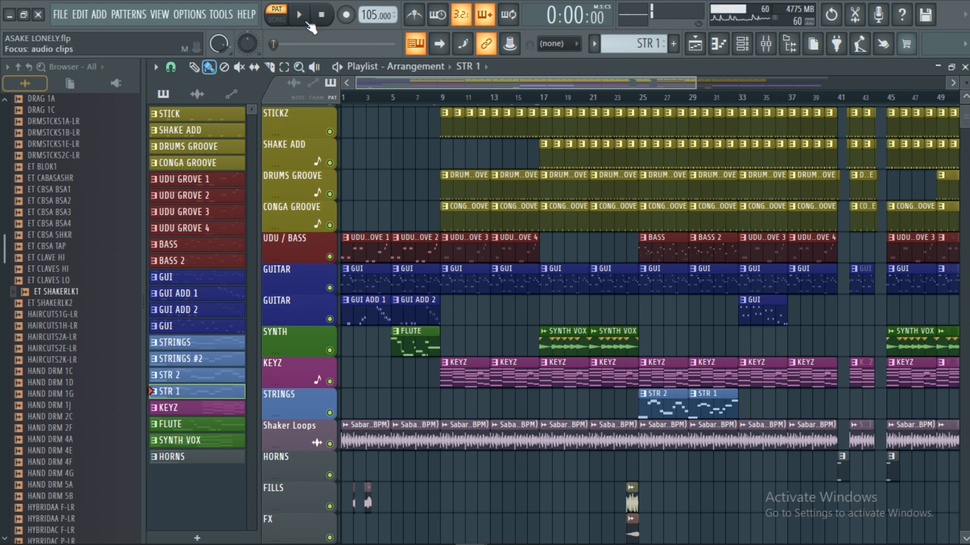
click(300, 16)
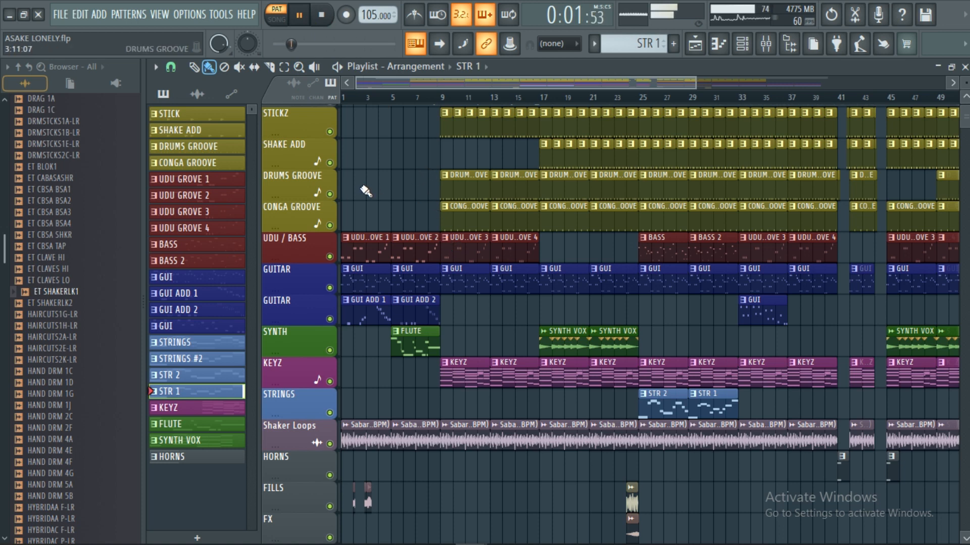
click(322, 16)
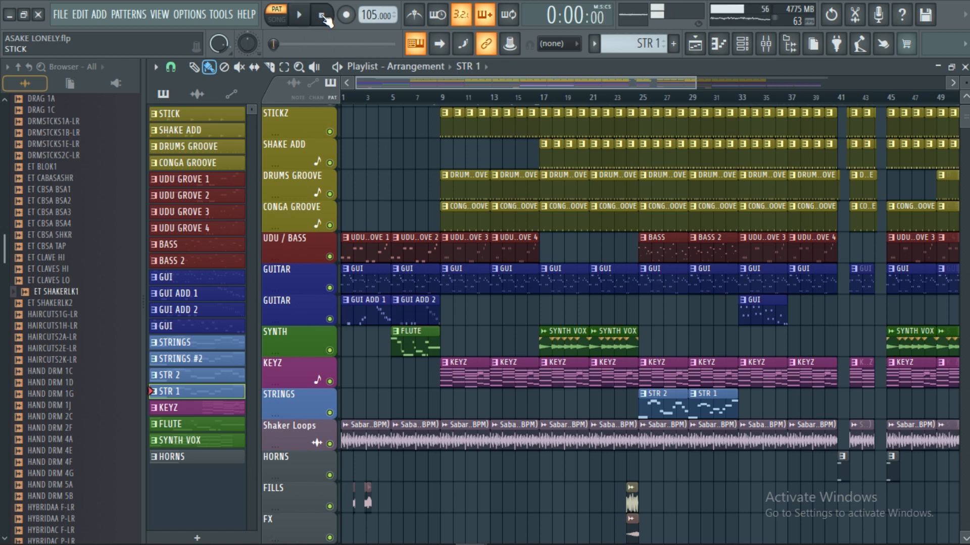
Step: Audition the KEYZ pattern in the playlist and stop playback
click(207, 408)
click(299, 15)
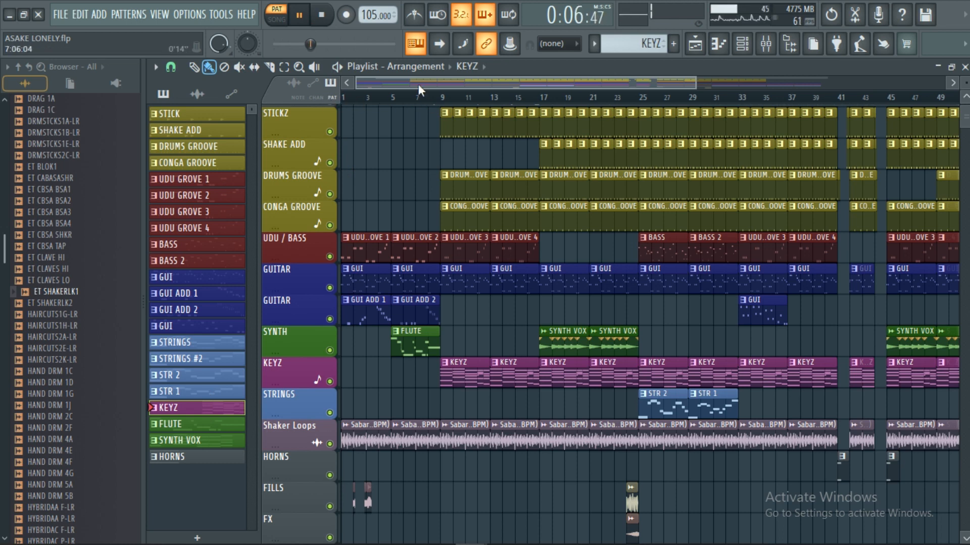
scroll(432, 105, down, 2)
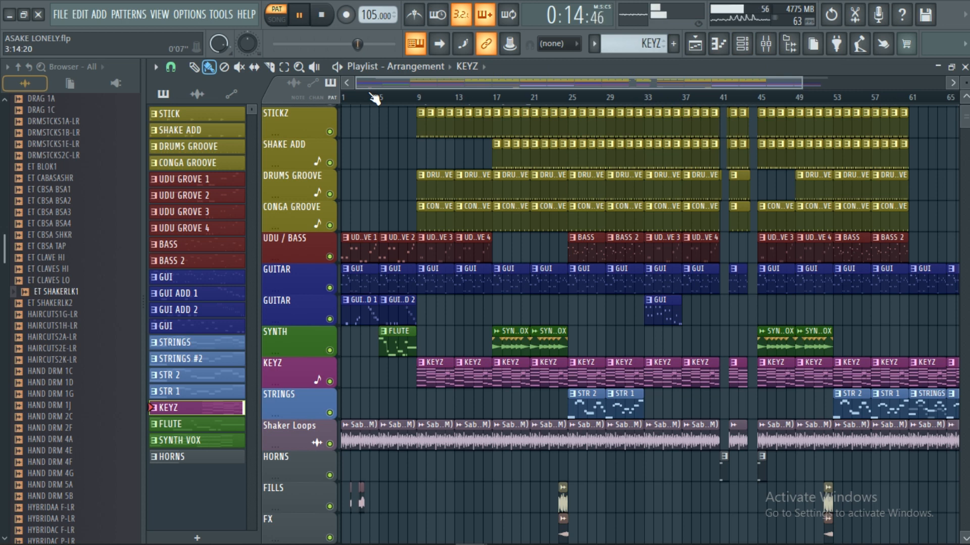
click(324, 20)
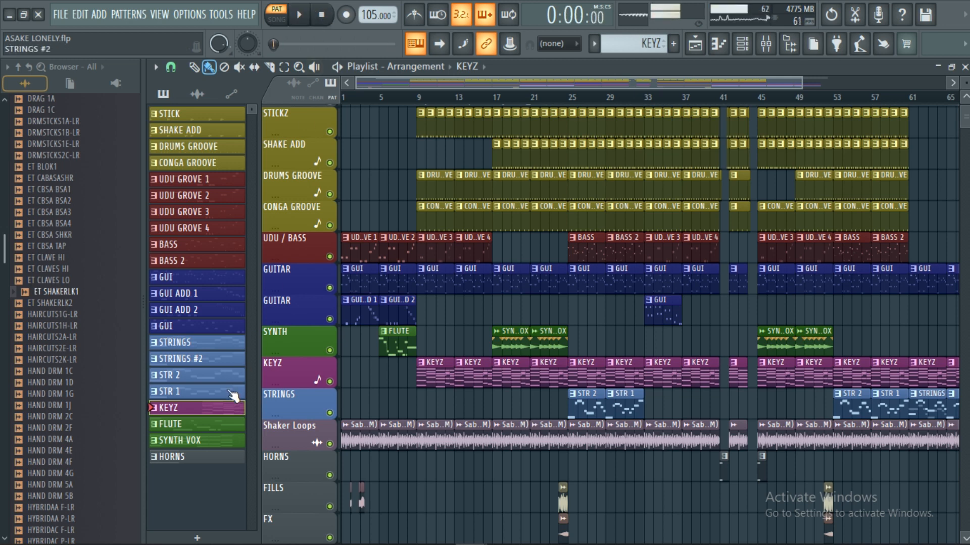
Step: Select the FLUTE pattern and show its notes in the piano roll
click(208, 428)
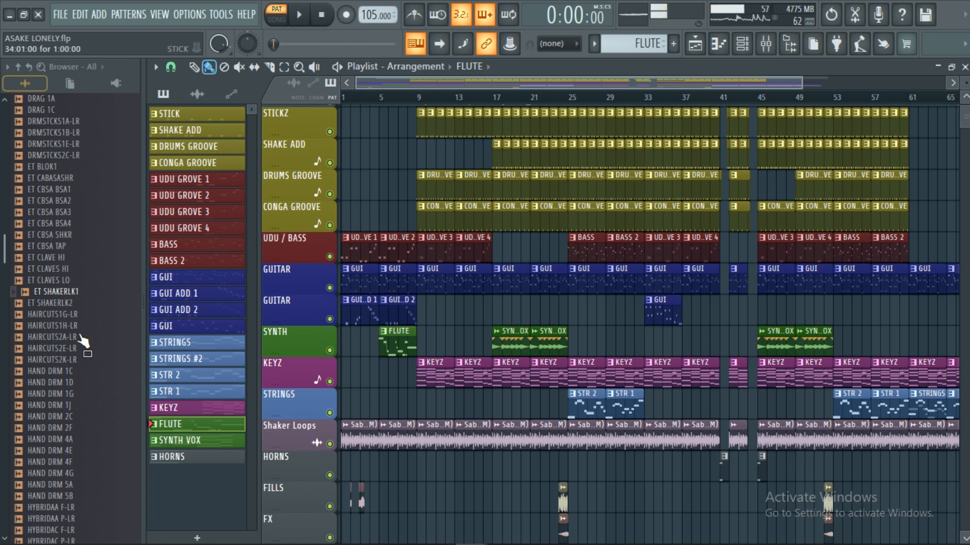
double_click(189, 426)
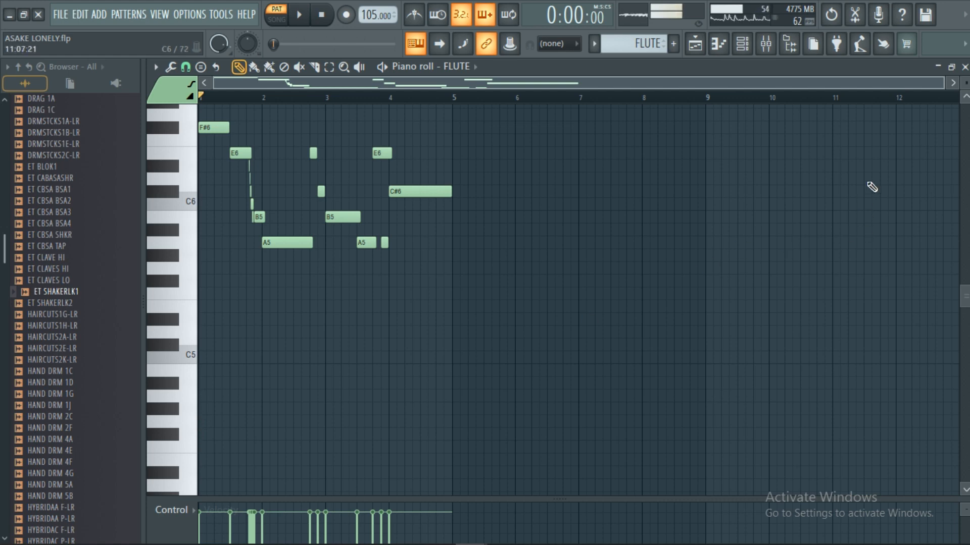
Step: Show the Purity #2 sound mixer used for the FLUTE channel, with the wrapper settings hidden, and close the plugin
click(964, 67)
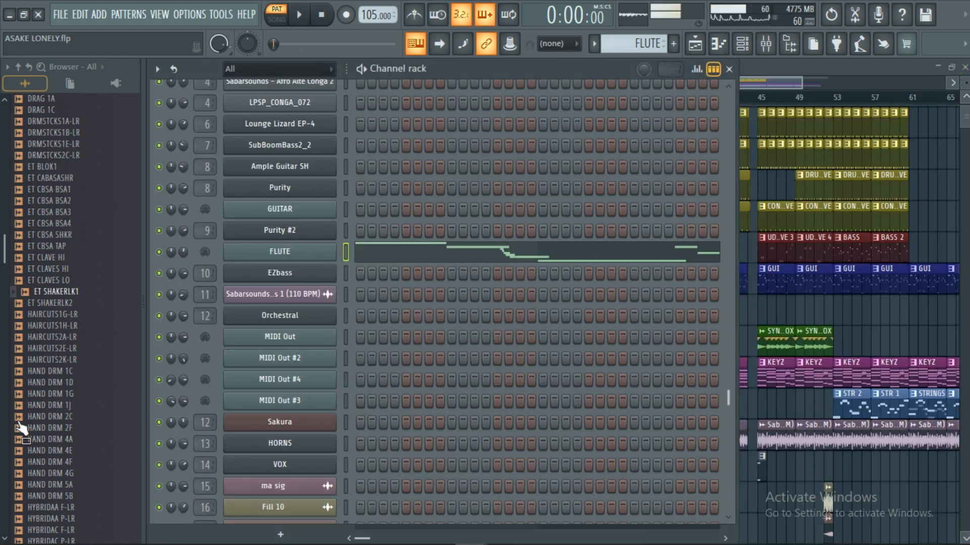
click(297, 231)
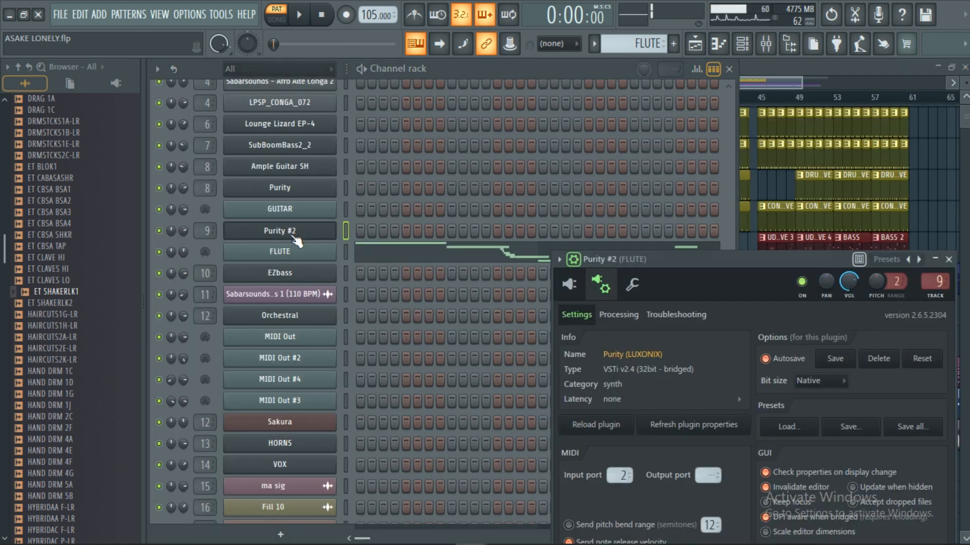
click(569, 285)
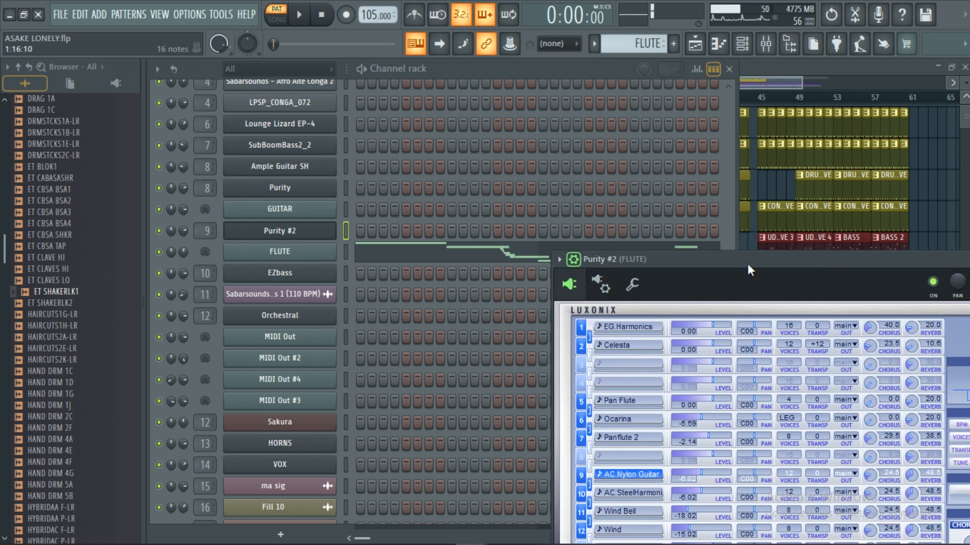
drag(747, 263, 642, 137)
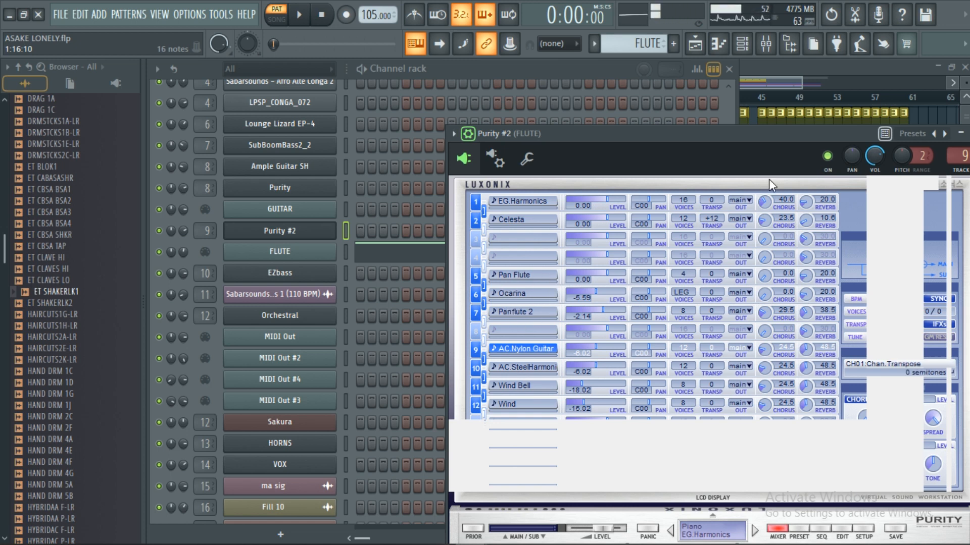
click(474, 136)
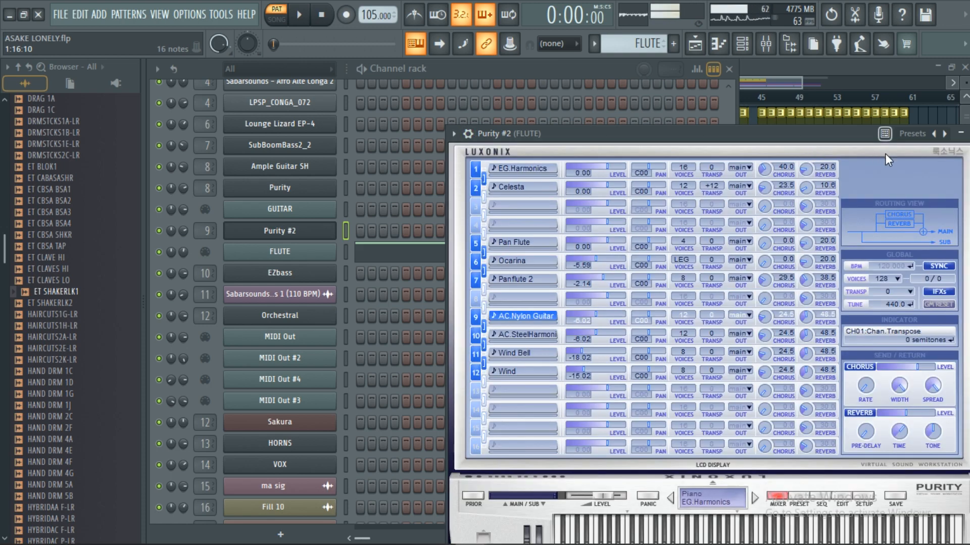
drag(803, 134, 704, 137)
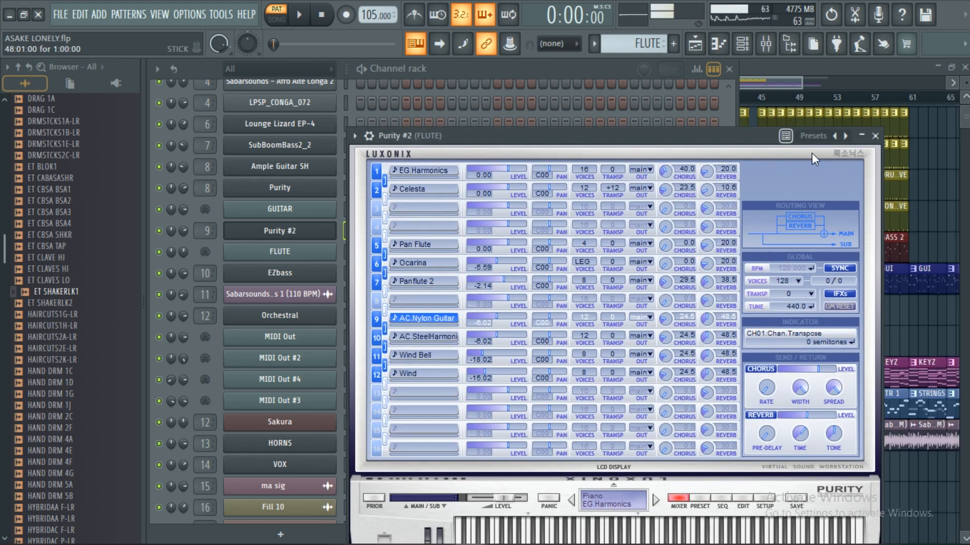
click(874, 136)
Step: Return to the playlist, audition the FLUTE pattern and stop playback
click(788, 67)
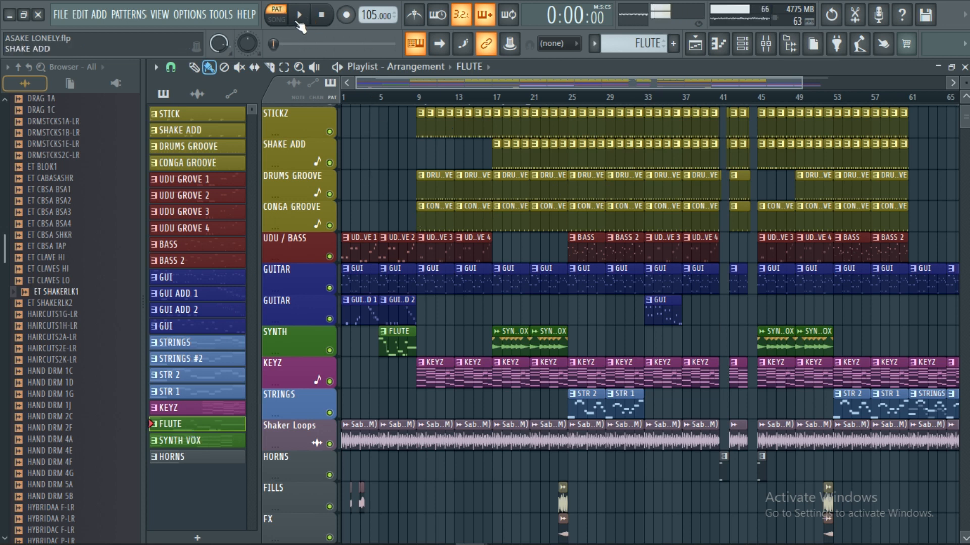
click(299, 14)
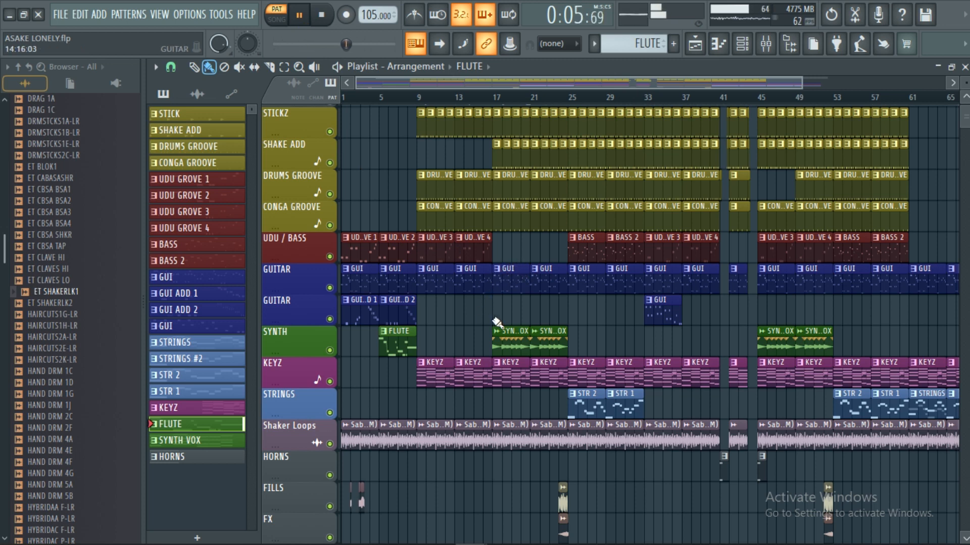
click(330, 23)
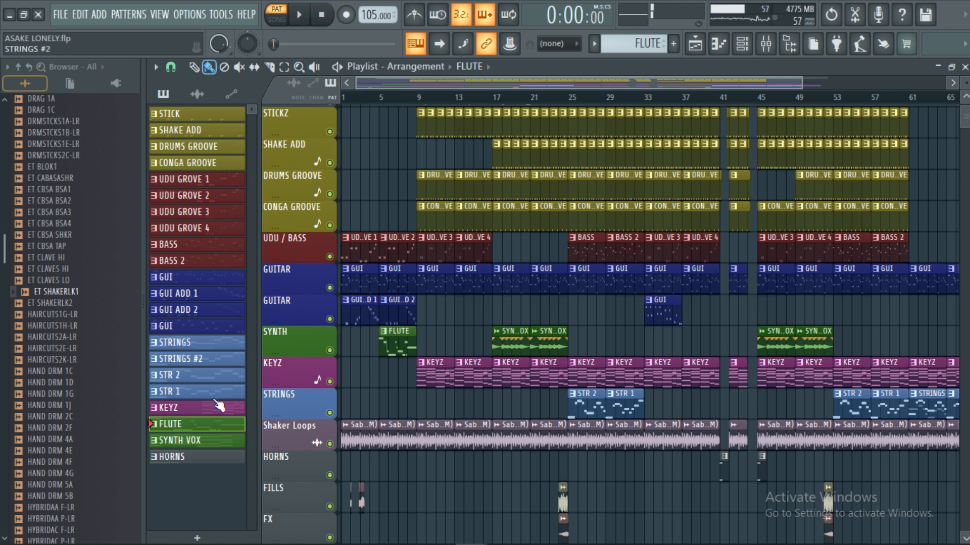
Step: Audition the SYNTH VOX pattern while showing its VOX notes in the piano roll, and stop playback
click(212, 440)
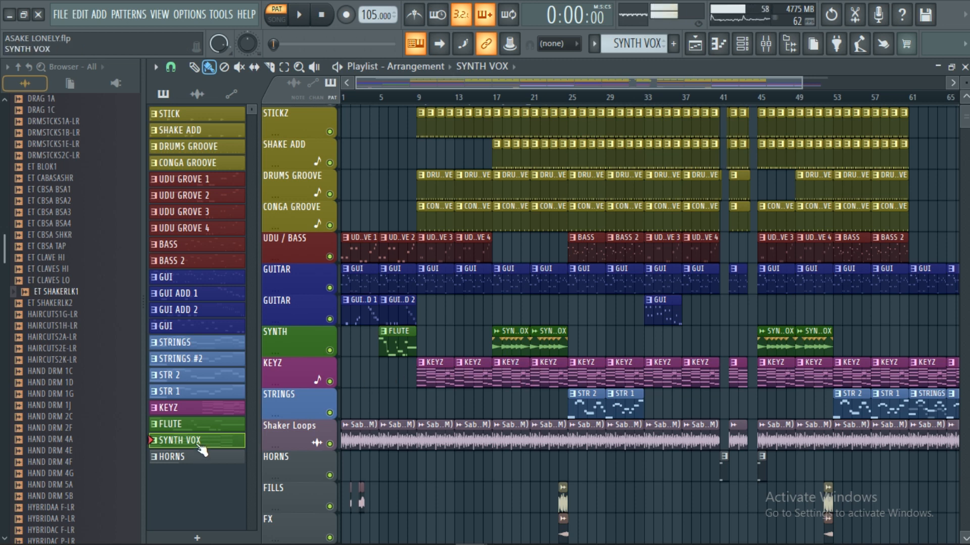
click(299, 17)
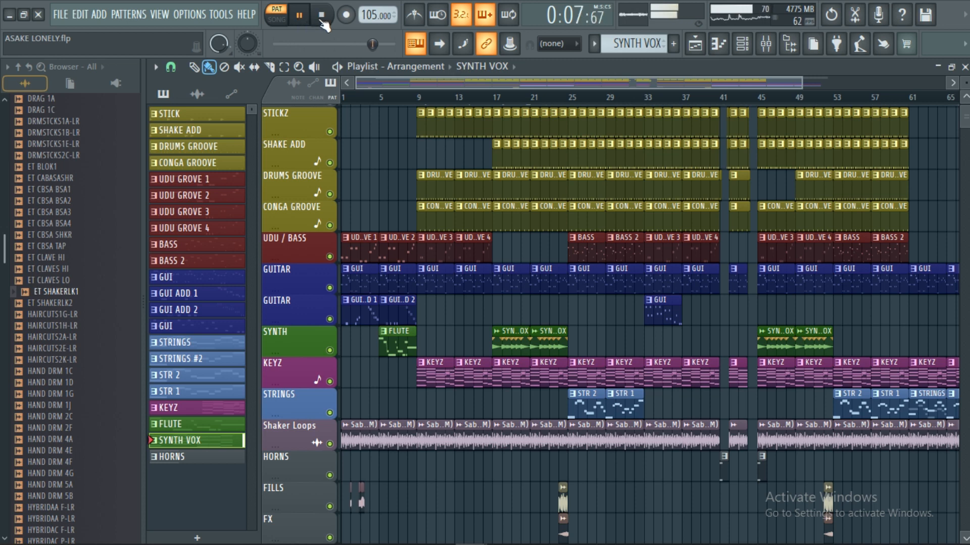
click(230, 444)
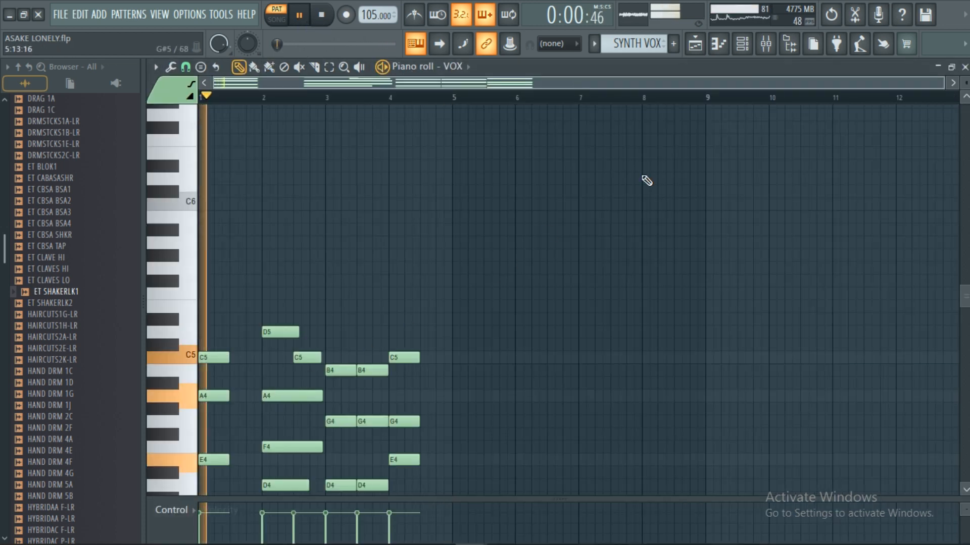
scroll(800, 201, down, 3)
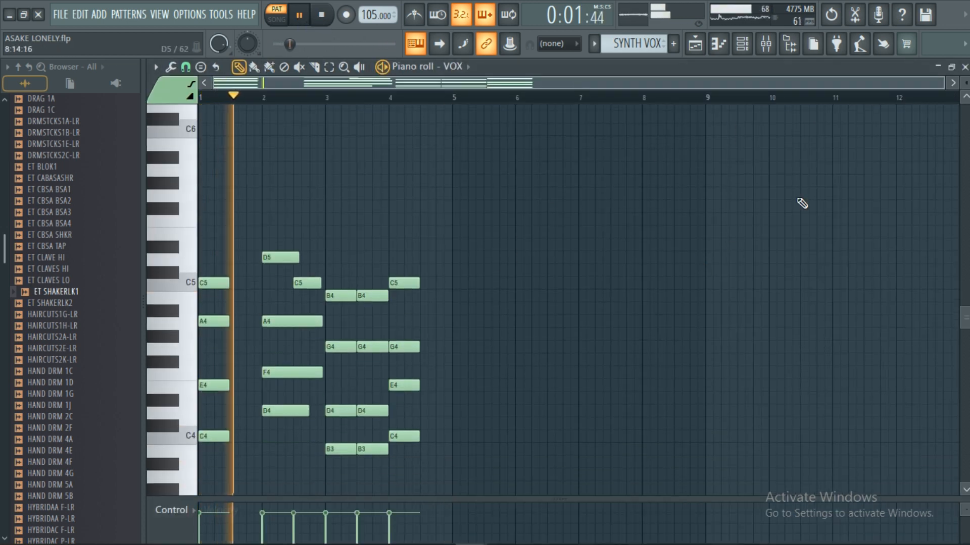
click(964, 68)
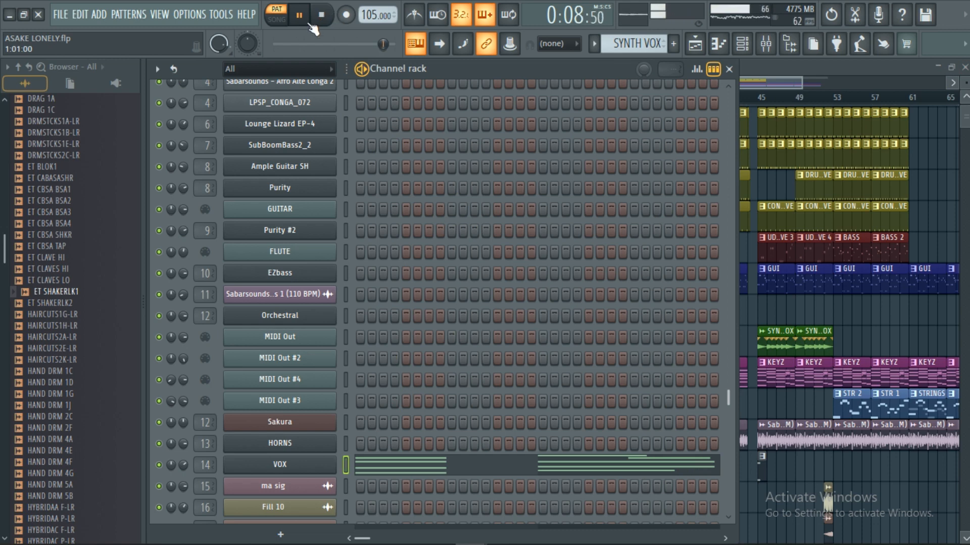
click(326, 19)
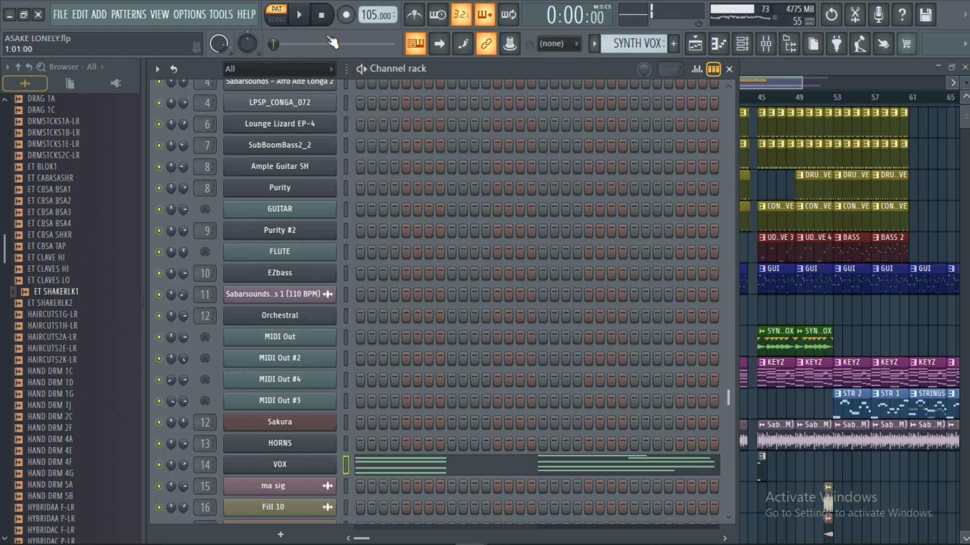
Step: Show the VOX channel's Kontakt instrument, browse the instruments of the YAMAHA PSR-S900 library, and close the plugin
click(287, 469)
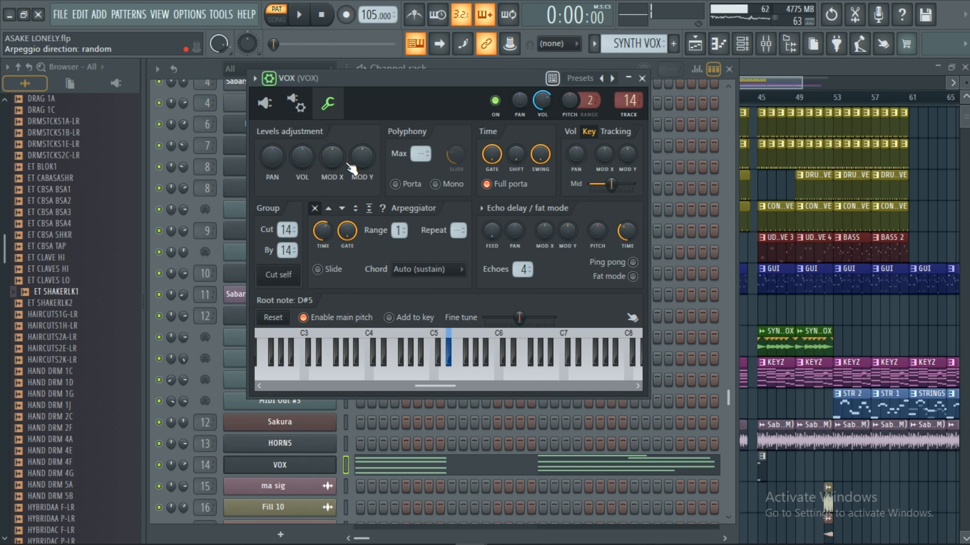
click(264, 103)
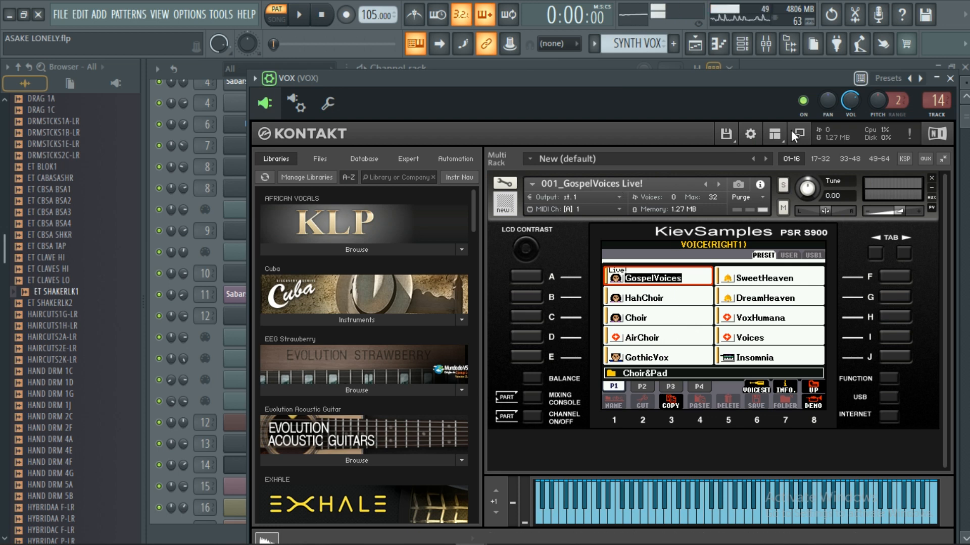
click(271, 80)
drag(476, 177, 466, 479)
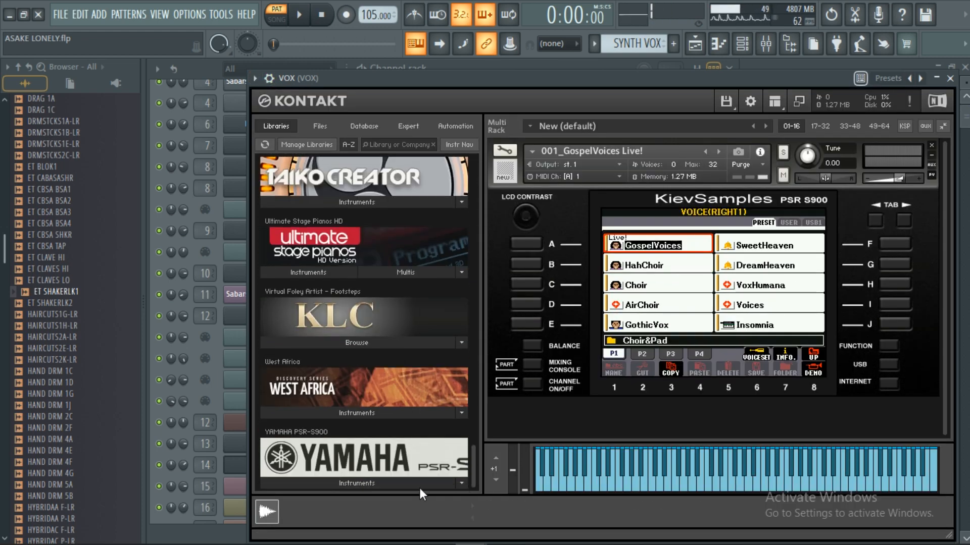
click(361, 481)
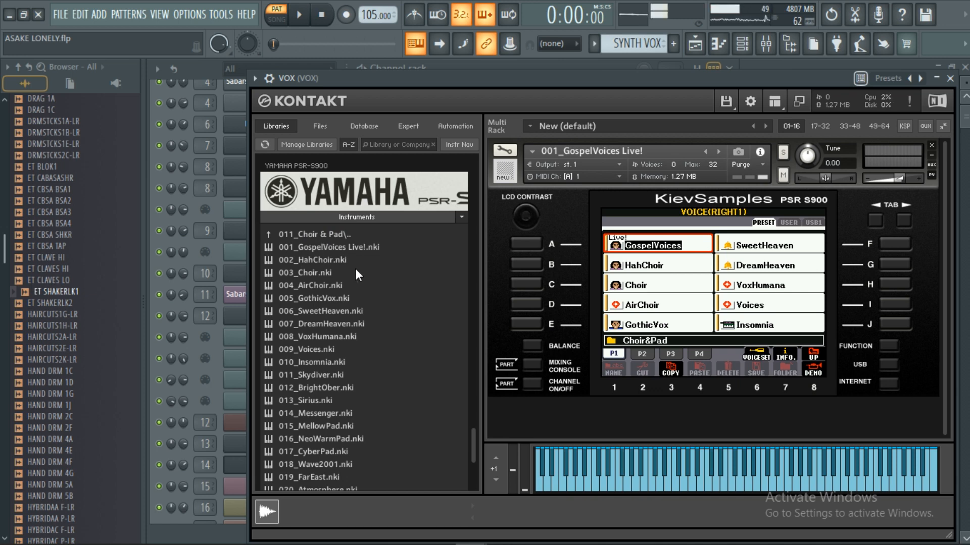
click(950, 78)
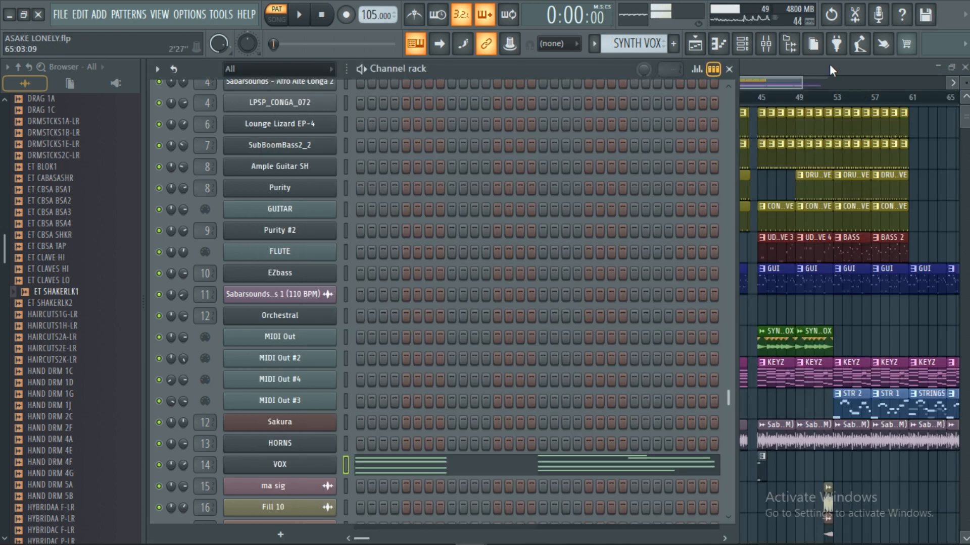
Step: Select the HORNS pattern in the playlist, show its Session Horns instrument in Kontakt, and close the plugin
click(729, 68)
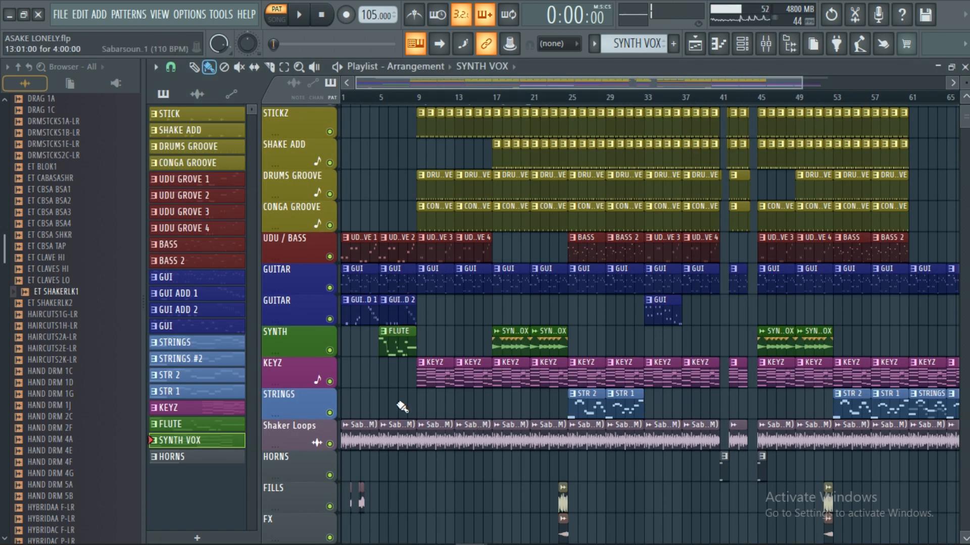
click(211, 462)
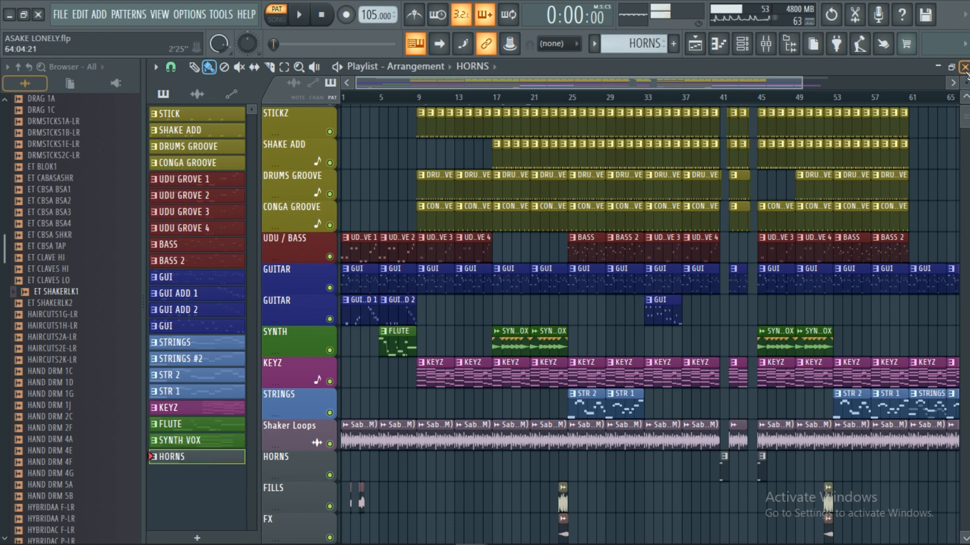
key(F6)
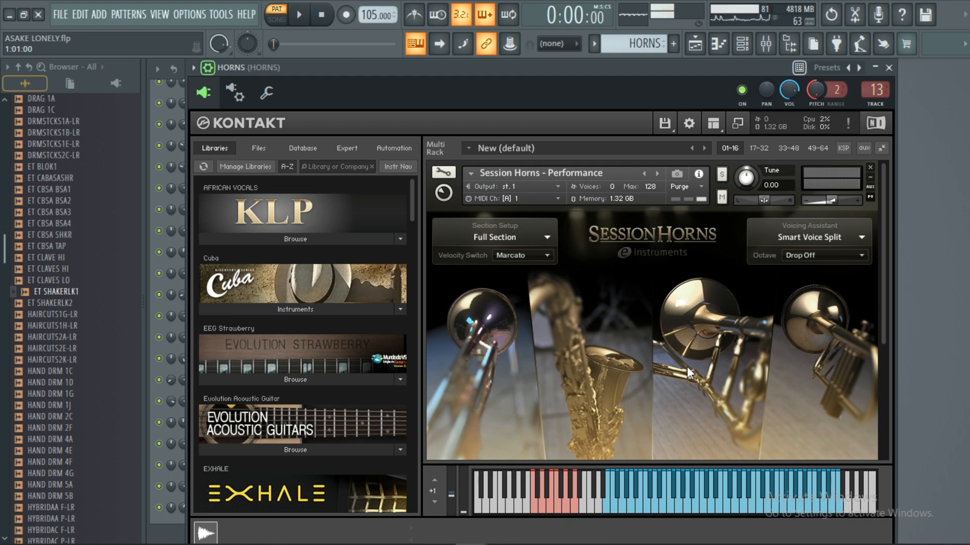
scroll(687, 367, down, 2)
scroll(687, 367, down, 1)
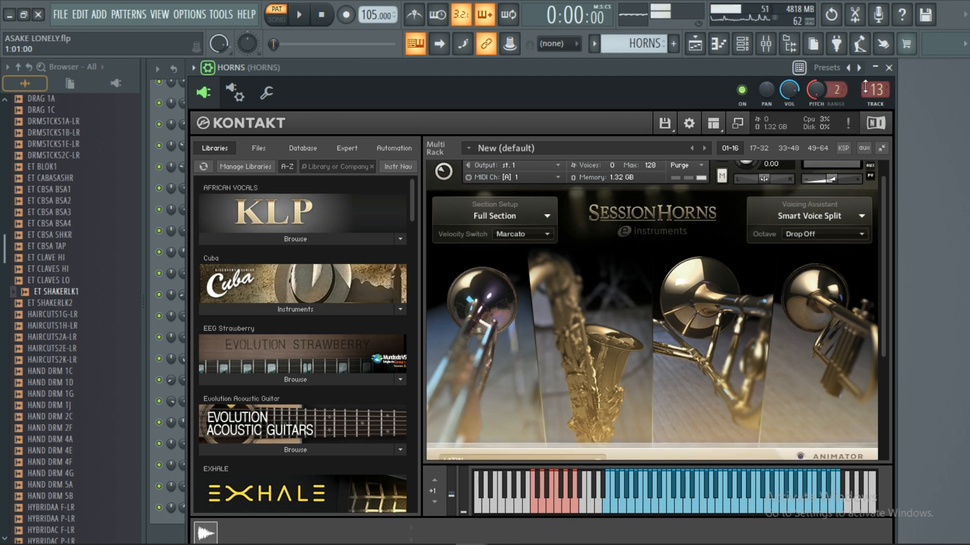
click(889, 68)
Step: Examine the full playlist arrangement, from the drum and melodic tracks down to the HORNS, FILLS and FX clips
click(695, 44)
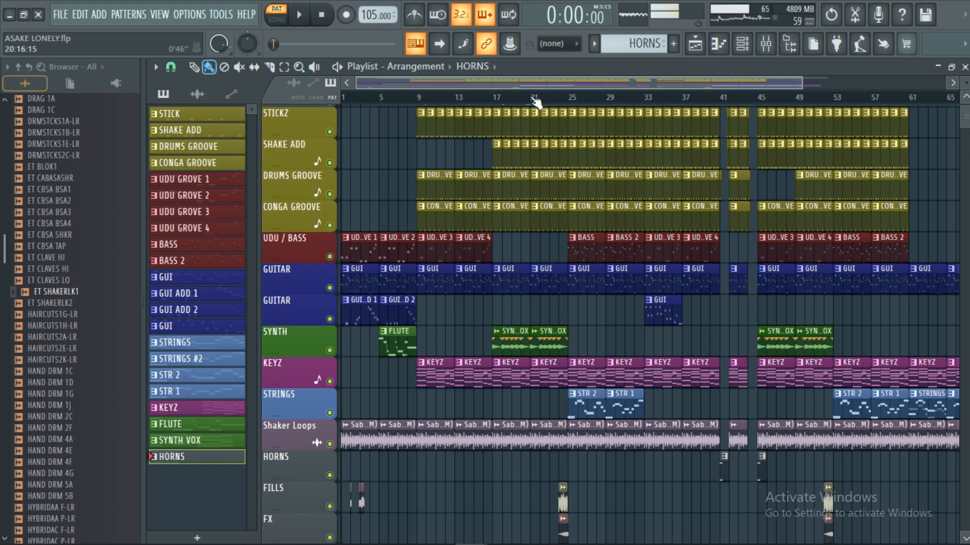
drag(537, 101, 426, 352)
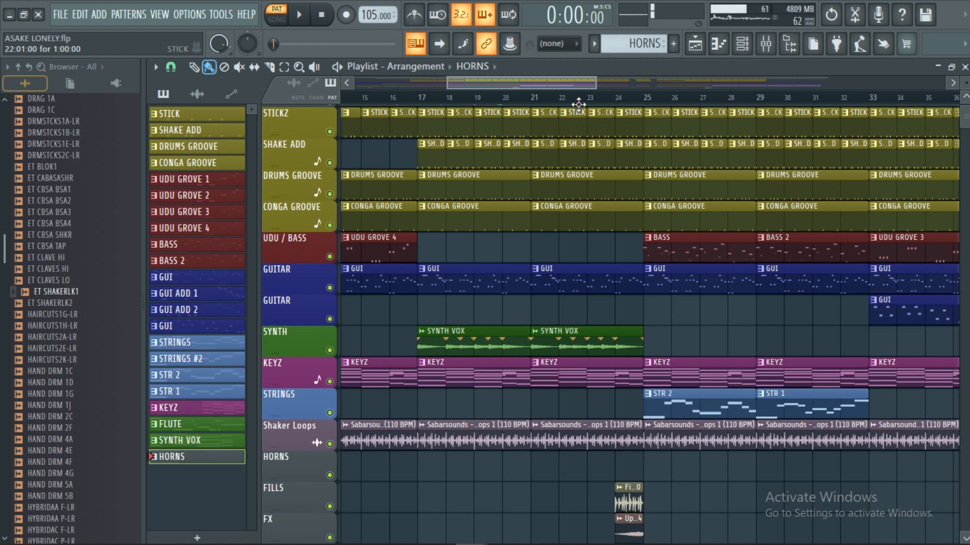
scroll(586, 105, down, 3)
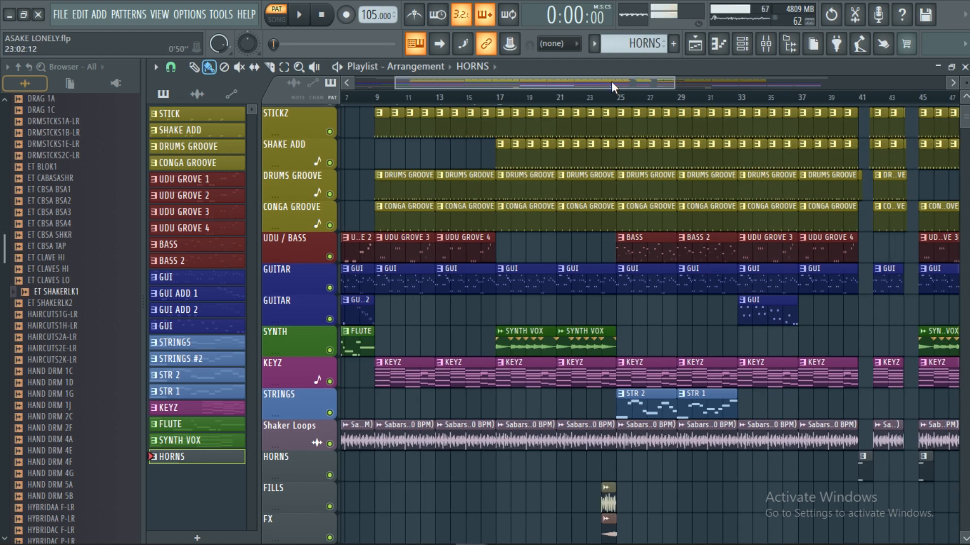
drag(611, 81, 737, 87)
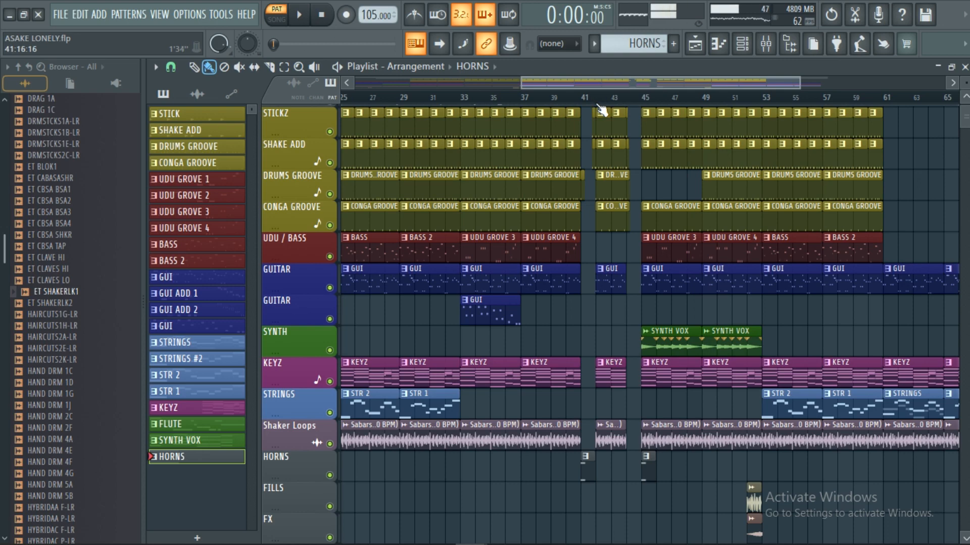
scroll(598, 105, up, 2)
scroll(674, 105, up, 1)
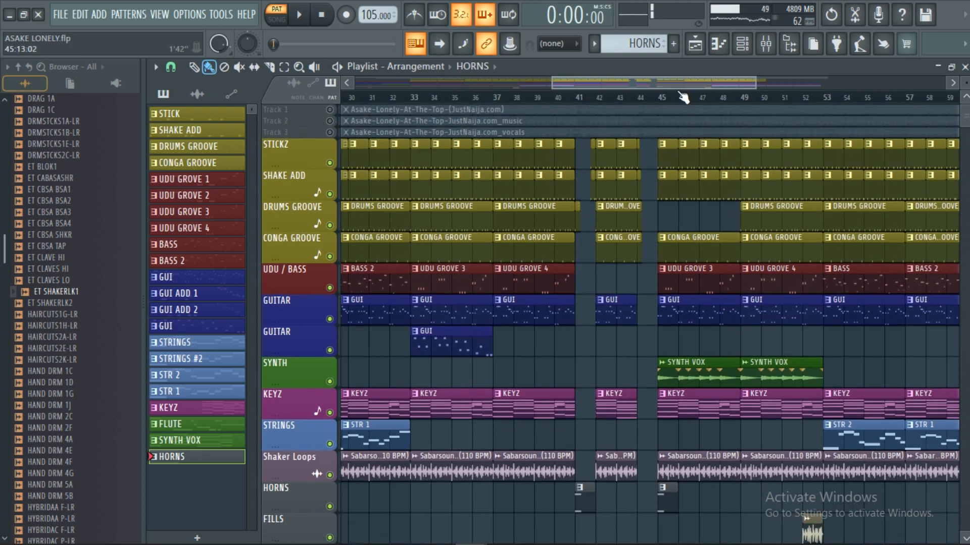
scroll(673, 107, down, 3)
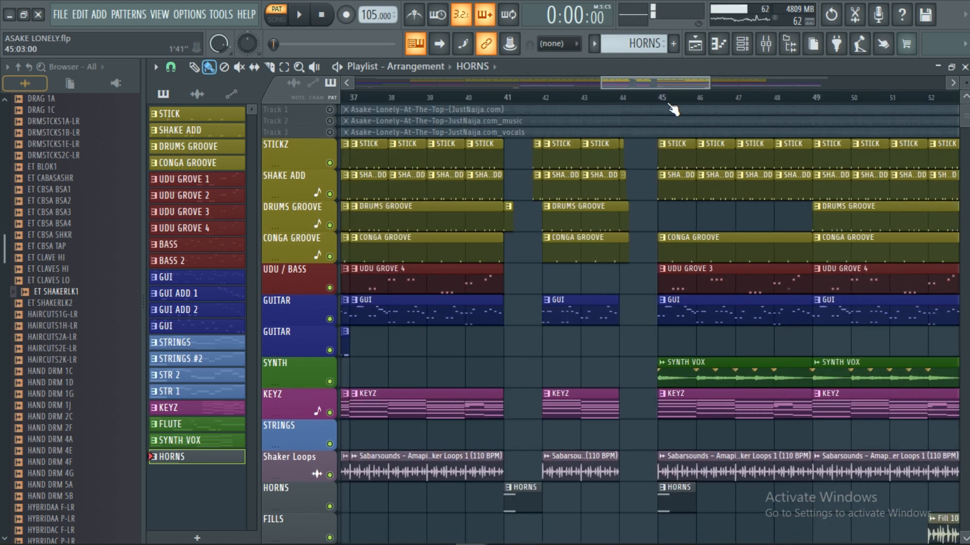
scroll(671, 107, down, 4)
scroll(771, 257, down, 3)
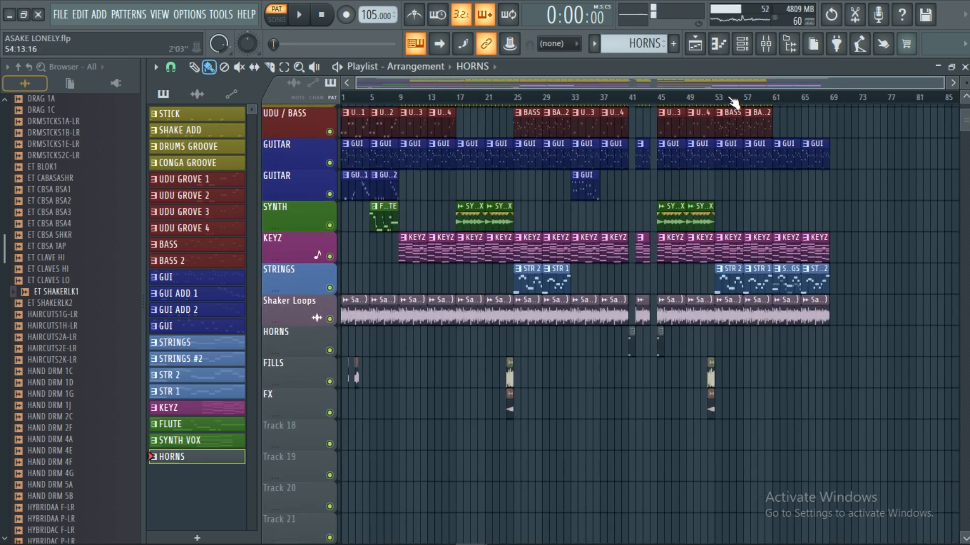
scroll(723, 103, up, 6)
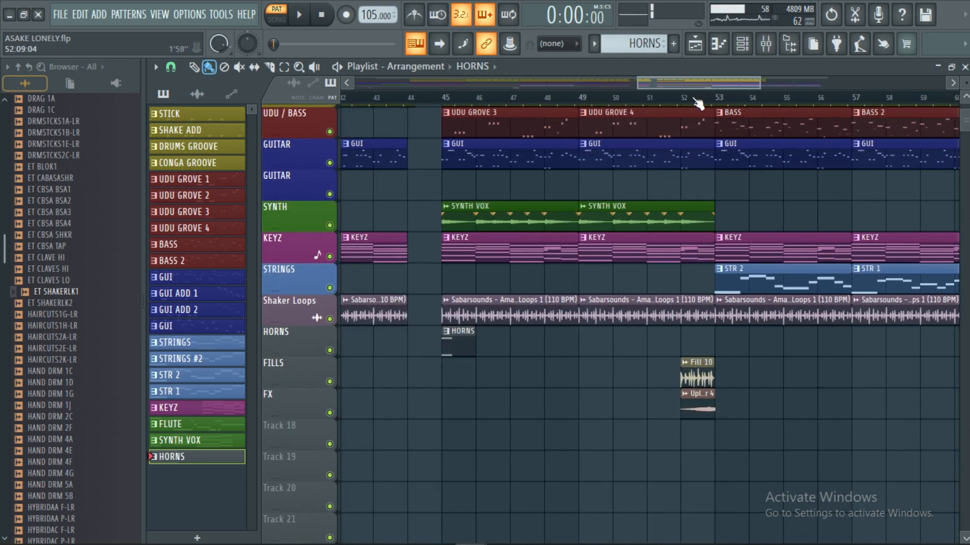
scroll(692, 101, down, 5)
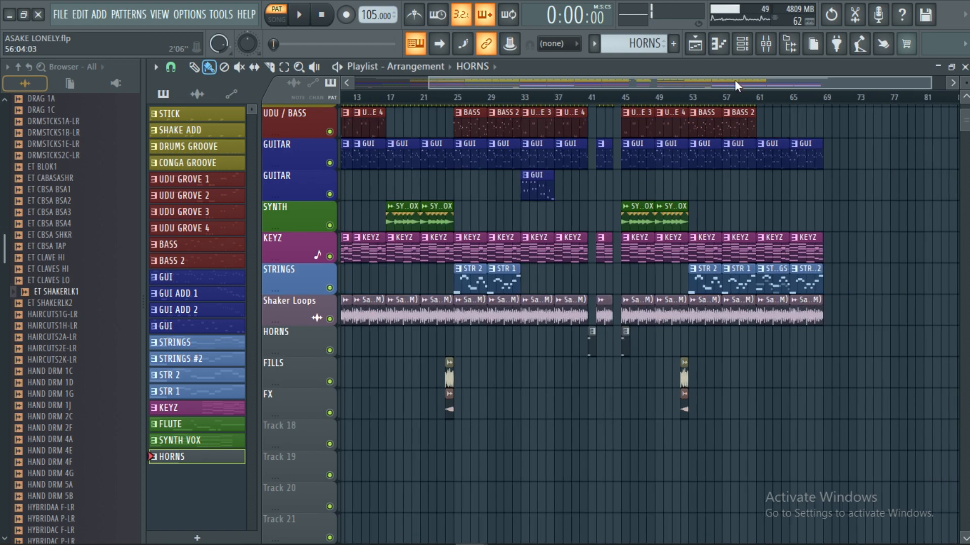
drag(735, 80, 559, 86)
scroll(538, 102, up, 2)
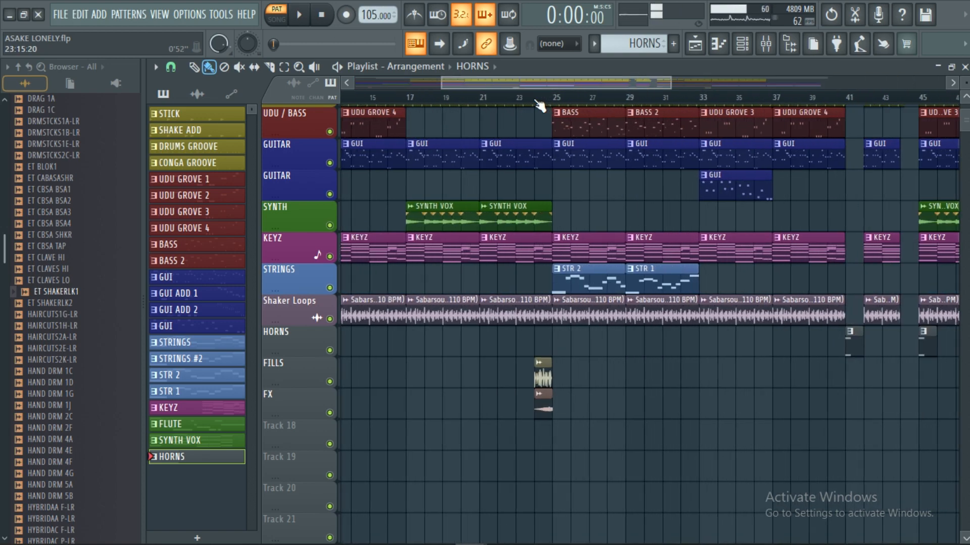
scroll(539, 104, down, 4)
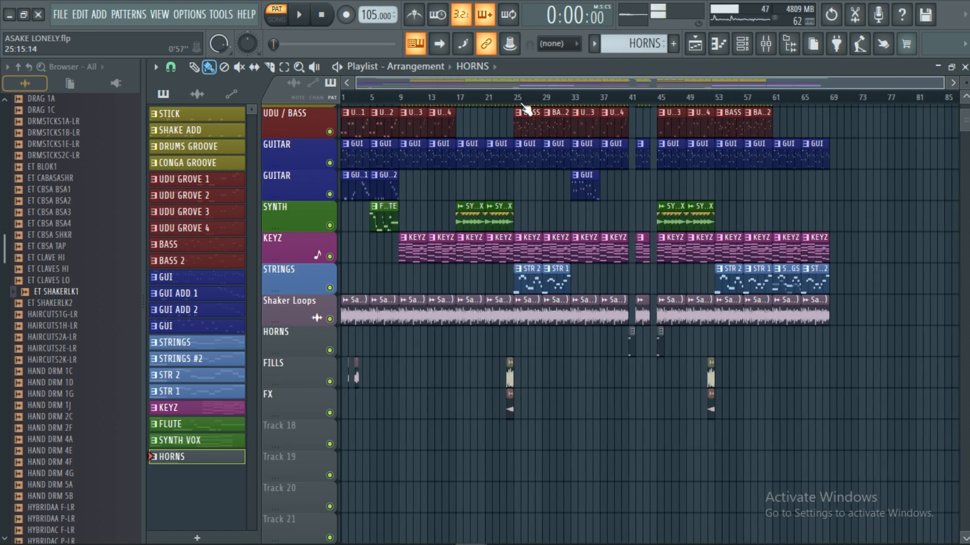
Step: Play the full arrangement in song mode from bar 1, following the guitar and flute intro into the drum entry at bar 9
scroll(527, 103, up, 5)
drag(571, 82, 462, 84)
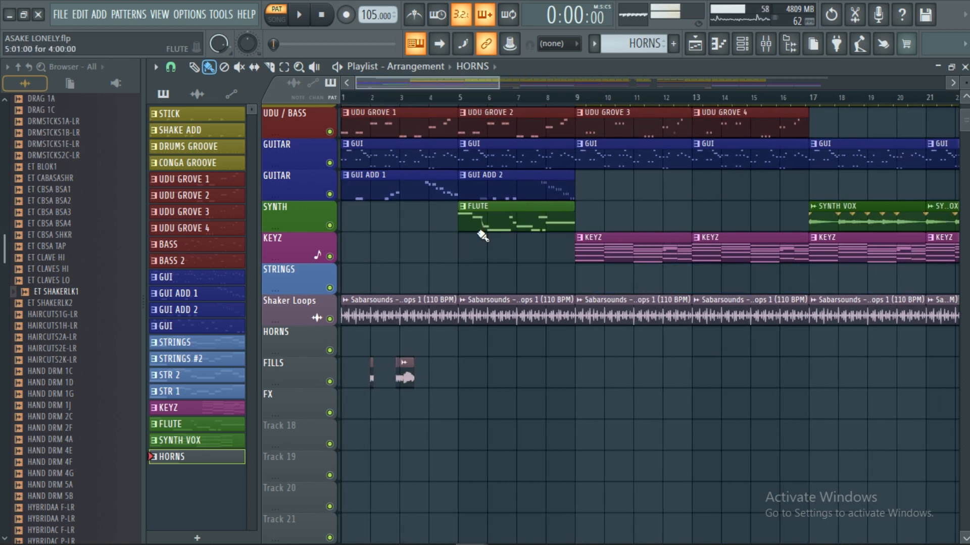
scroll(469, 177, up, 5)
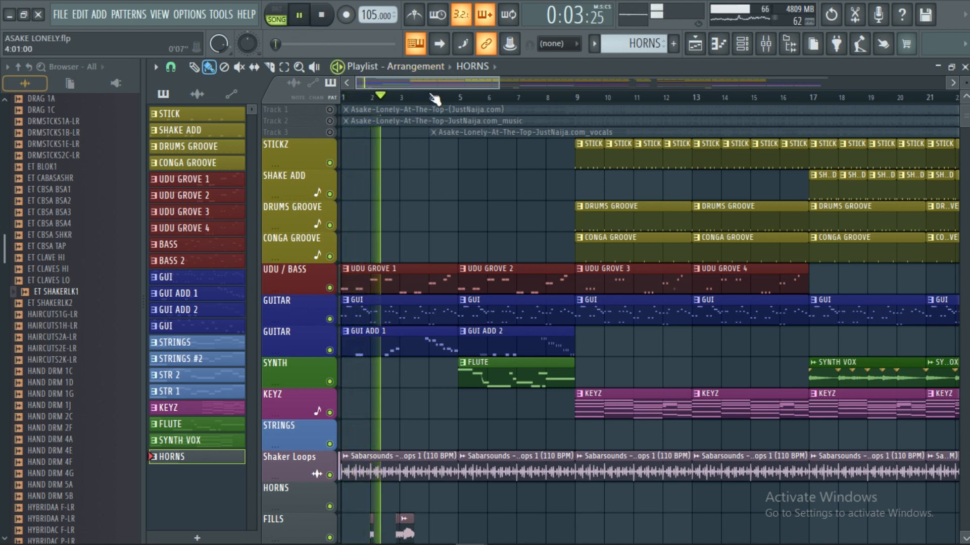
scroll(474, 217, down, 1)
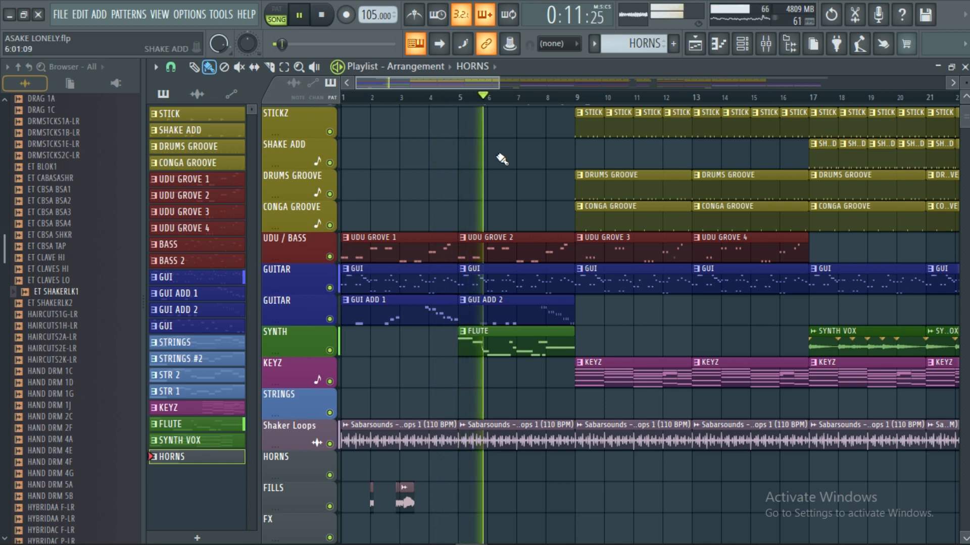
scroll(527, 105, down, 2)
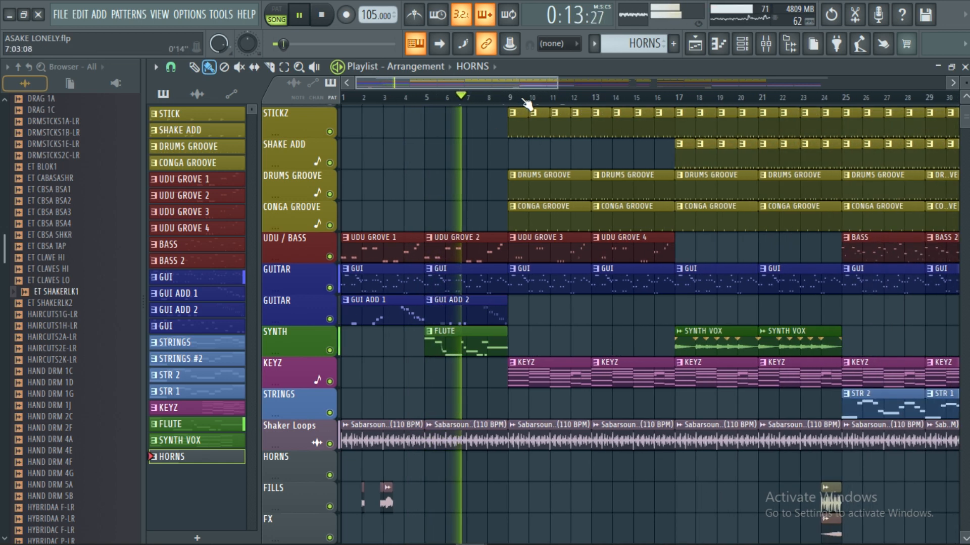
scroll(527, 105, down, 1)
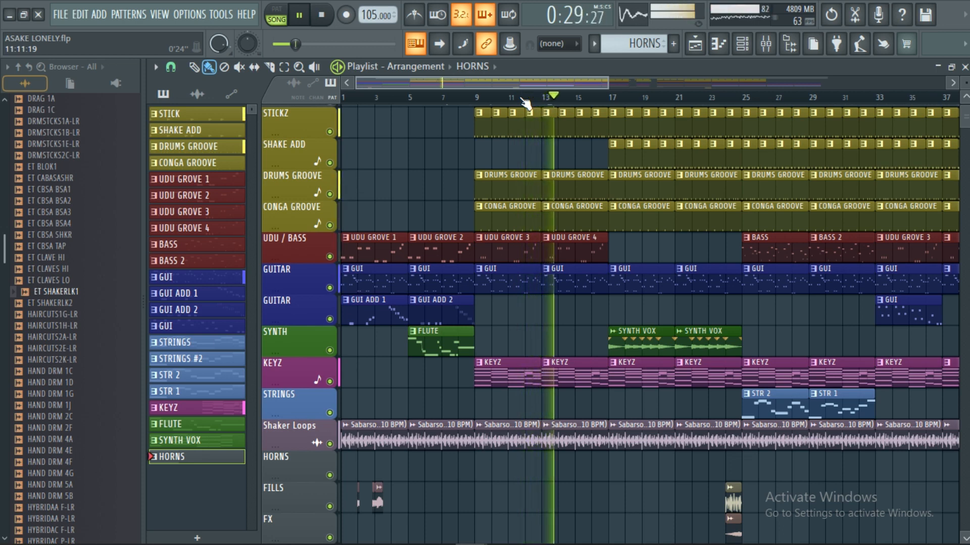
Step: Follow the playback through the SYNTH VOX section from bar 17 and into the BASS and STR 2 clips at bar 25
scroll(550, 105, right, 3)
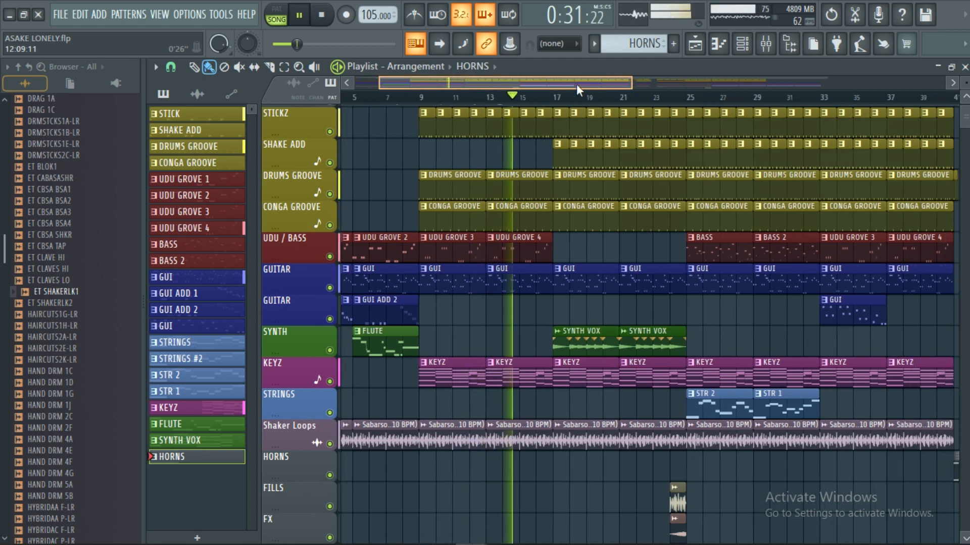
scroll(578, 103, up, 2)
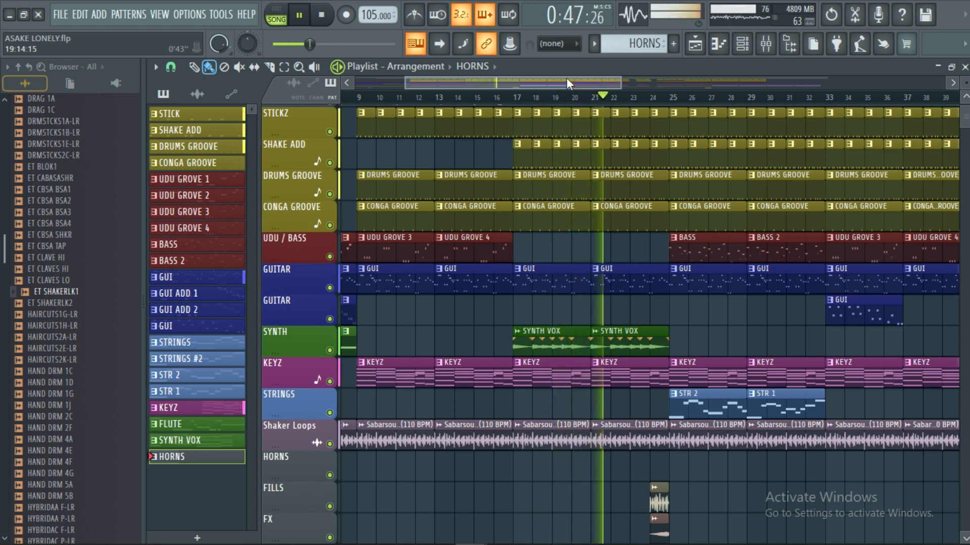
drag(566, 78, 616, 97)
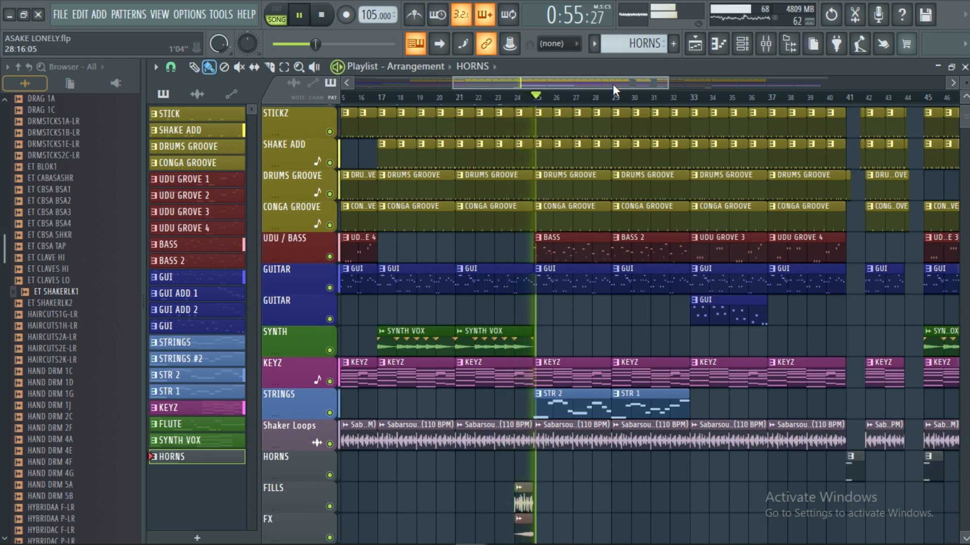
drag(613, 84, 742, 83)
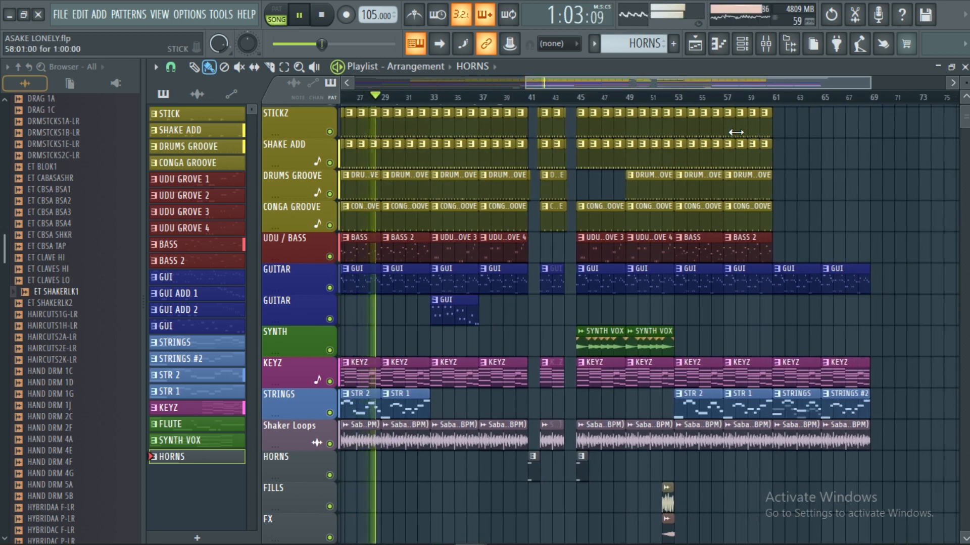
scroll(742, 118, up, 1)
scroll(751, 106, down, 2)
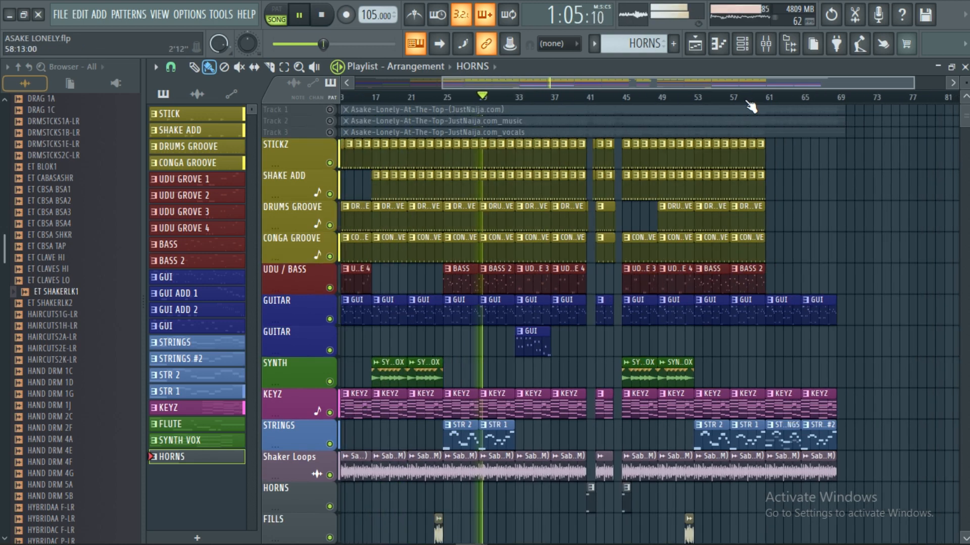
Step: Follow the playing arrangement through the BASS 2 and STR 1 clips and the added guitar clip at bar 33
scroll(533, 103, up, 2)
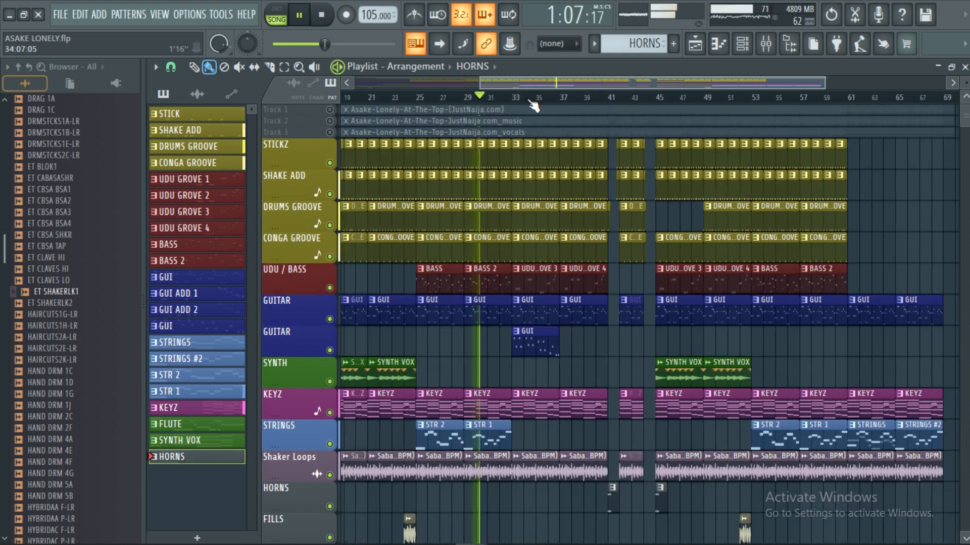
scroll(532, 106, up, 2)
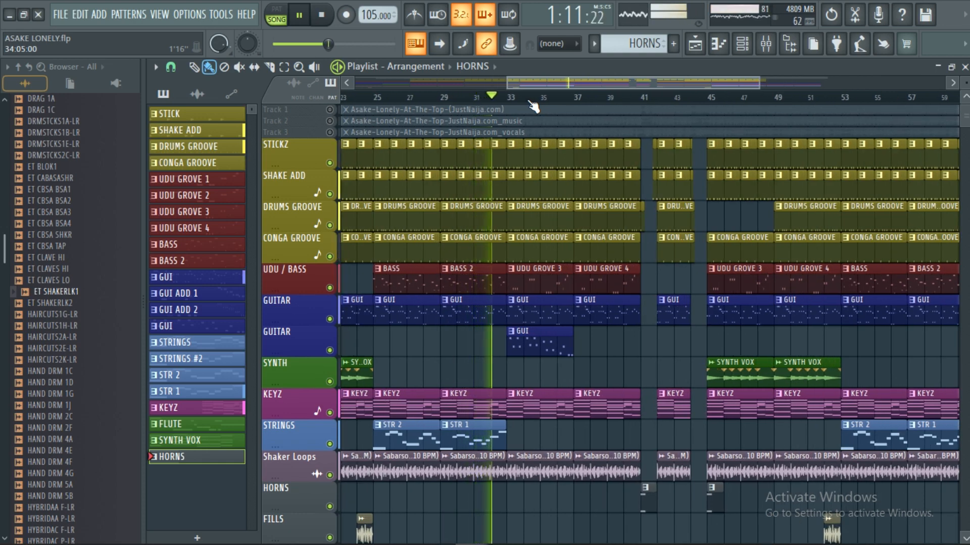
scroll(522, 105, up, 2)
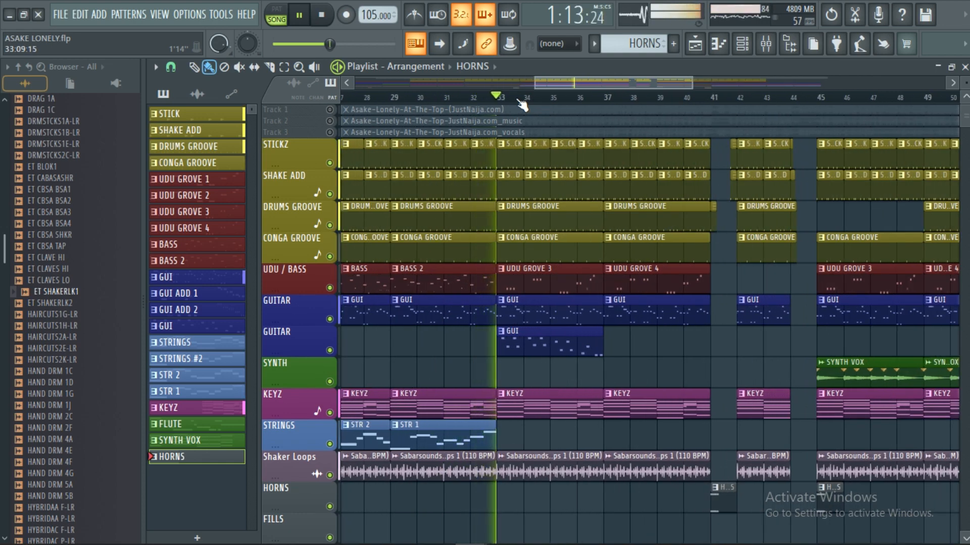
scroll(521, 104, down, 2)
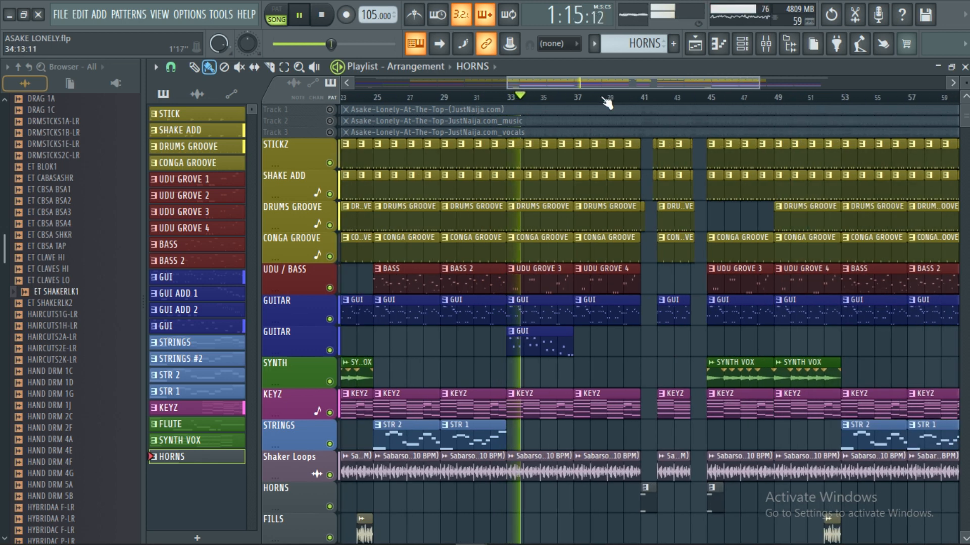
scroll(630, 106, up, 3)
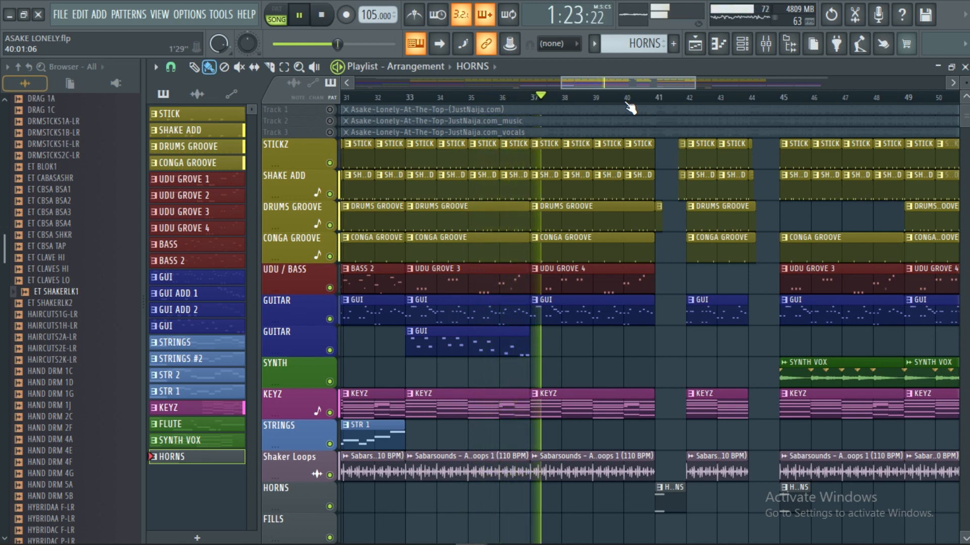
scroll(632, 107, down, 1)
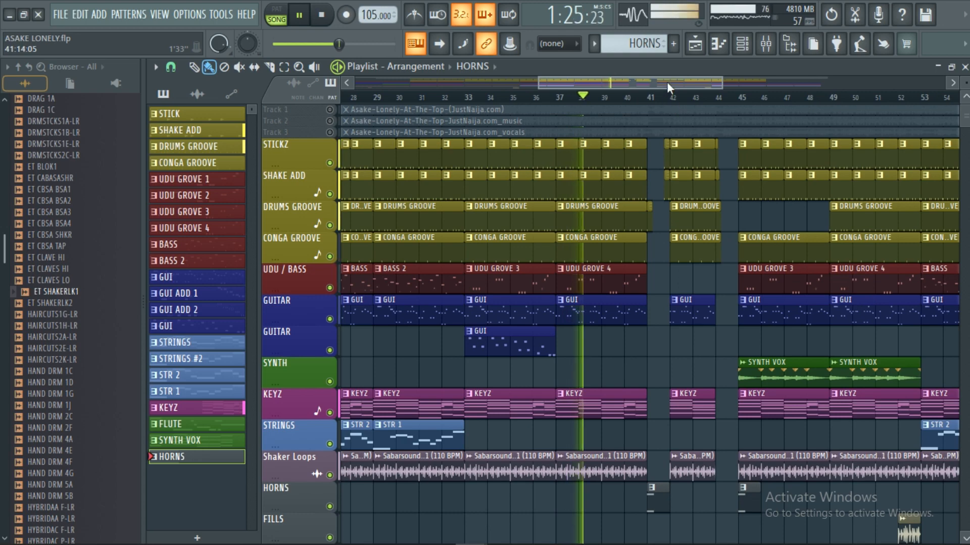
Step: Examine the breaks around bars 41 to 45 at close range as they play, including the two HORNS clips
drag(668, 81, 689, 81)
scroll(621, 100, up, 2)
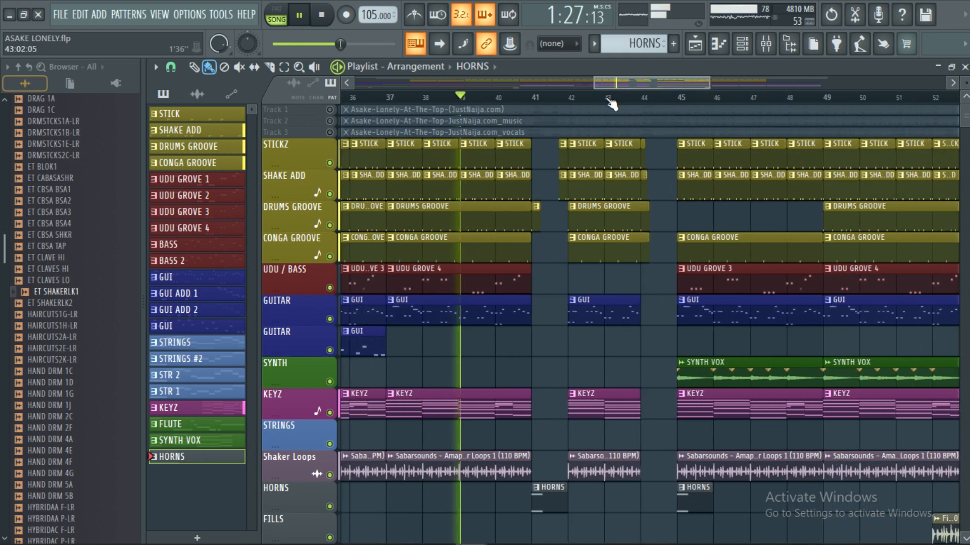
scroll(611, 104, up, 1)
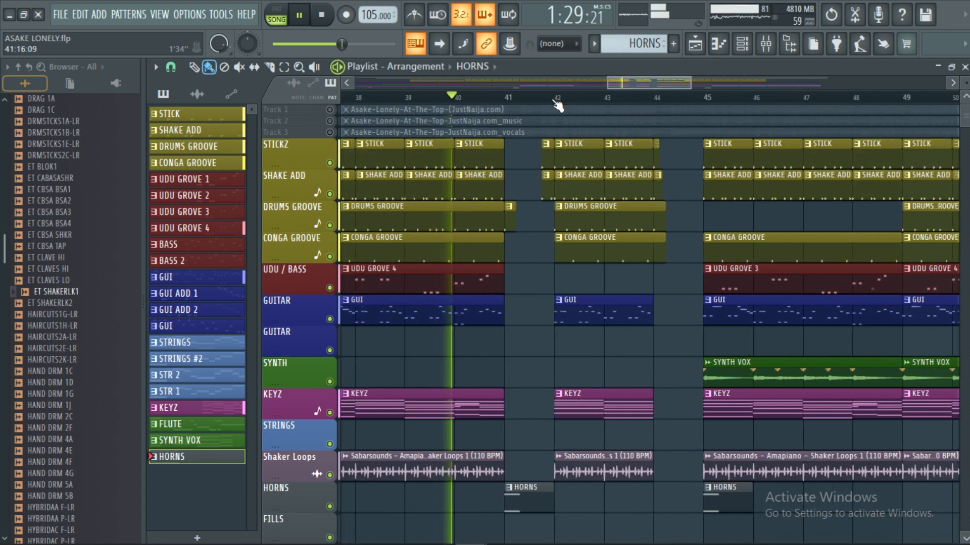
scroll(558, 103, up, 2)
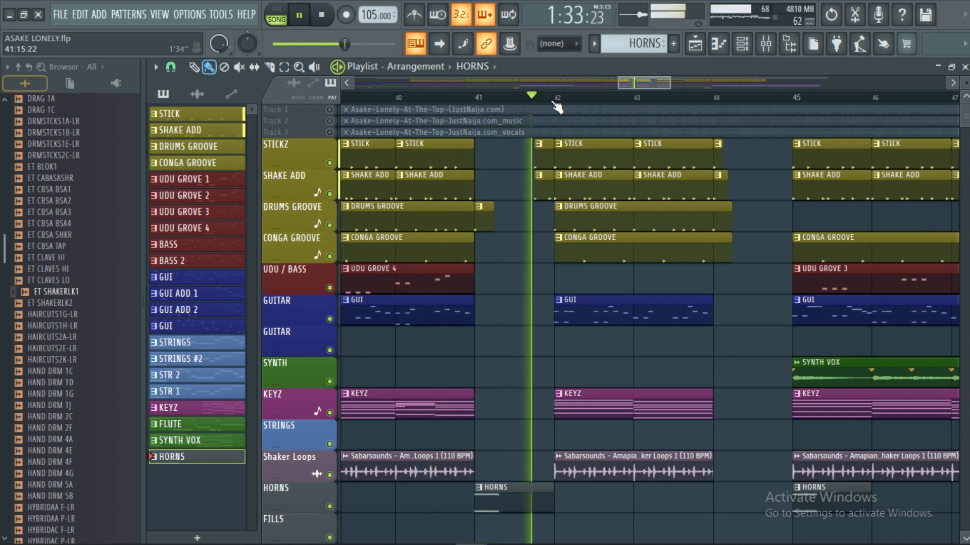
scroll(557, 101, down, 3)
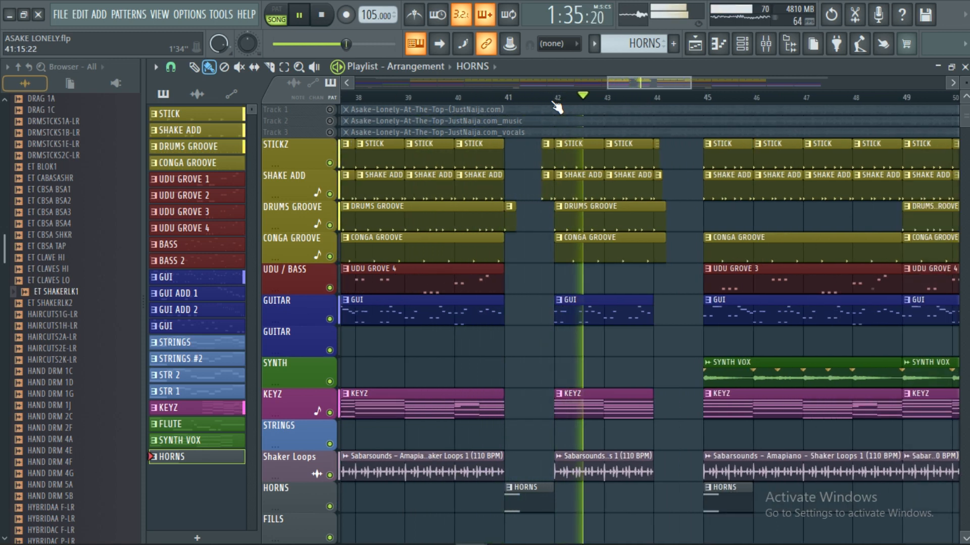
scroll(617, 103, up, 3)
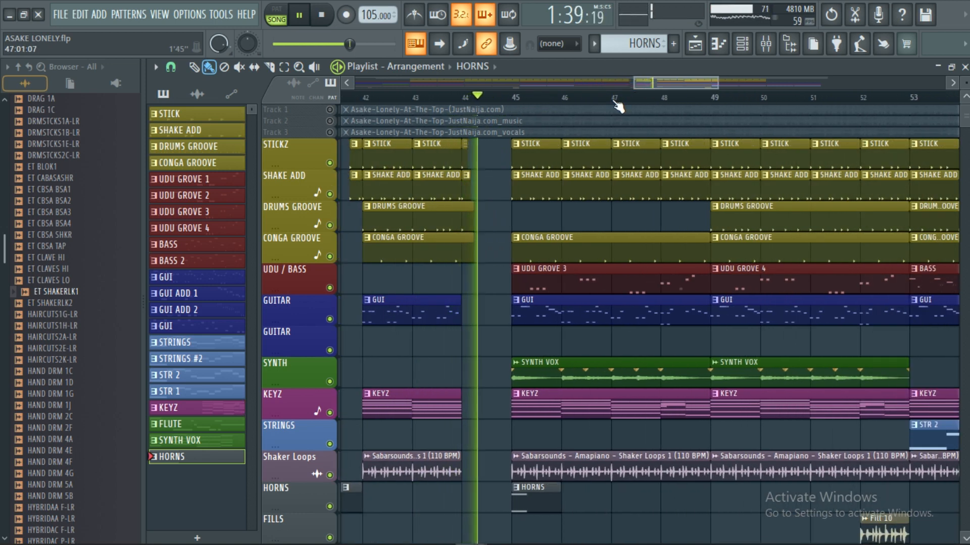
scroll(617, 104, down, 4)
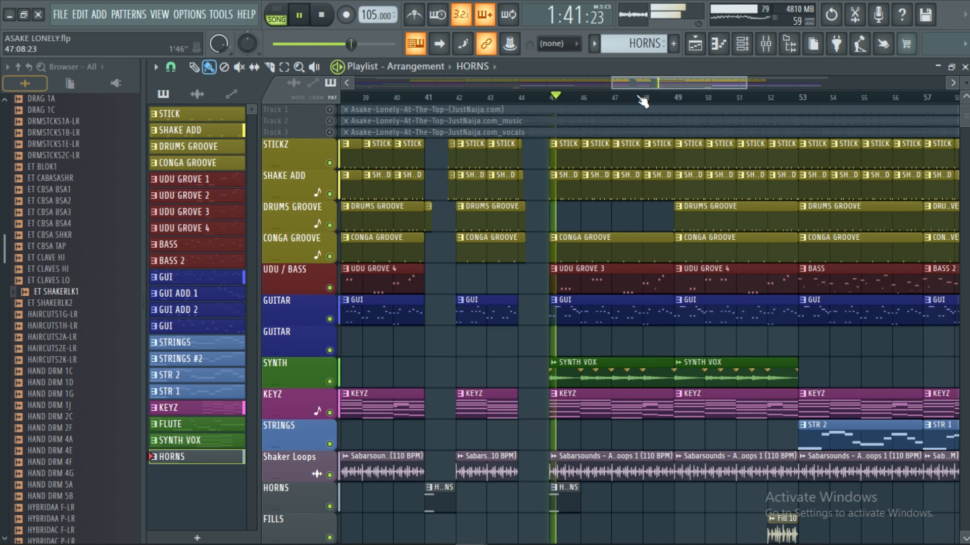
Step: Follow the playback through the second SYNTH VOX section from bar 45 to the Fill 10 and riser clips at bar 52
drag(659, 83, 694, 87)
scroll(685, 97, down, 3)
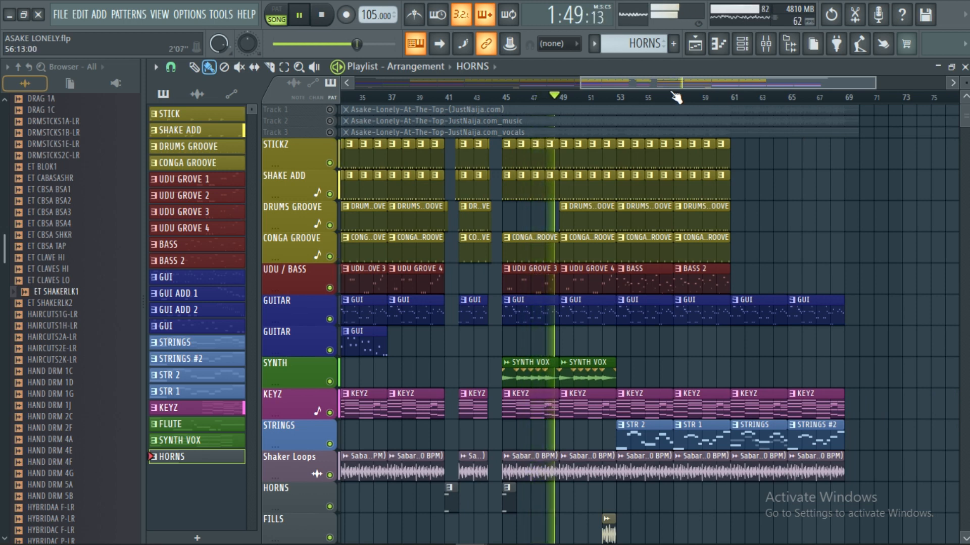
scroll(666, 101, down, 2)
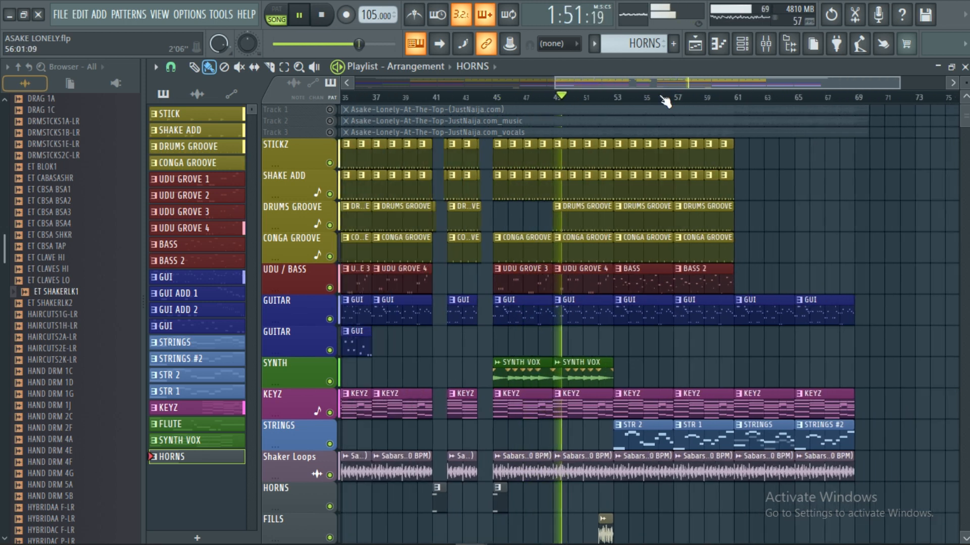
scroll(722, 101, up, 6)
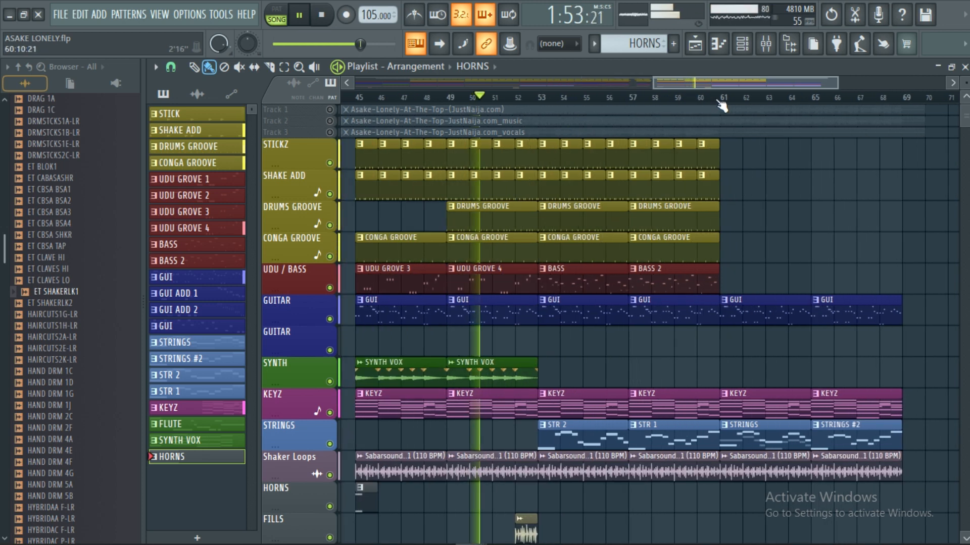
scroll(542, 103, up, 3)
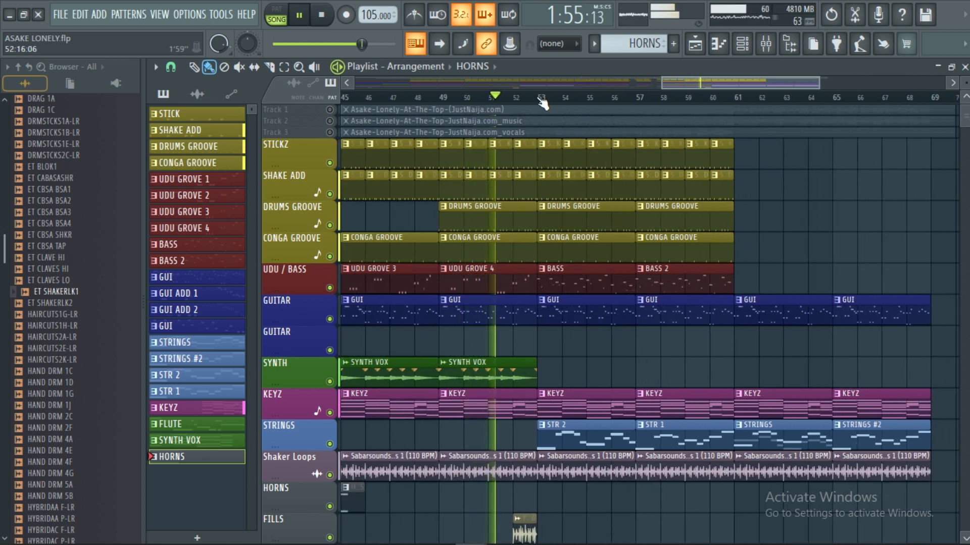
scroll(544, 118, down, 1)
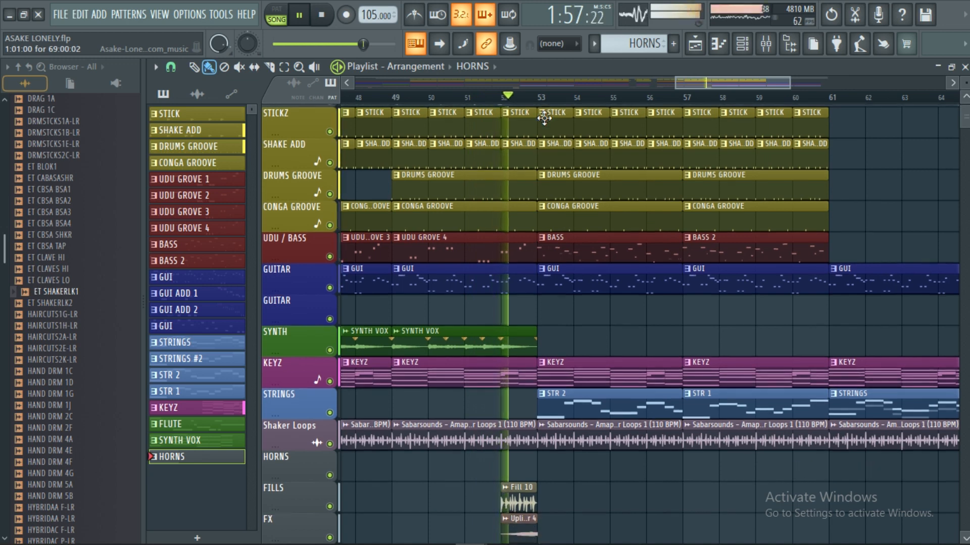
scroll(648, 102, down, 2)
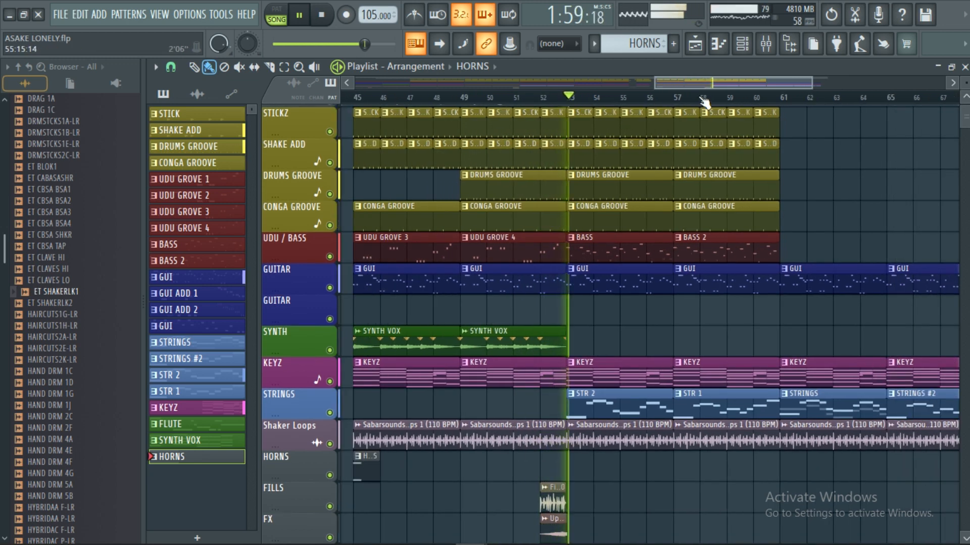
Step: Follow the final section from bar 53 through the STRINGS and STRINGS #2 outro to the end of the arrangement, and stop playback
drag(702, 86, 739, 86)
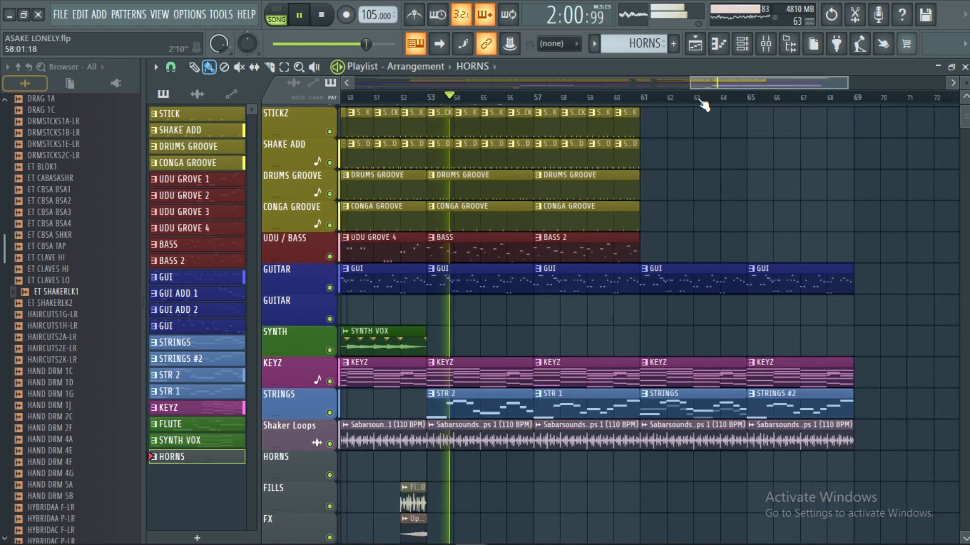
scroll(711, 89, down, 2)
scroll(770, 182, up, 1)
scroll(772, 151, down, 2)
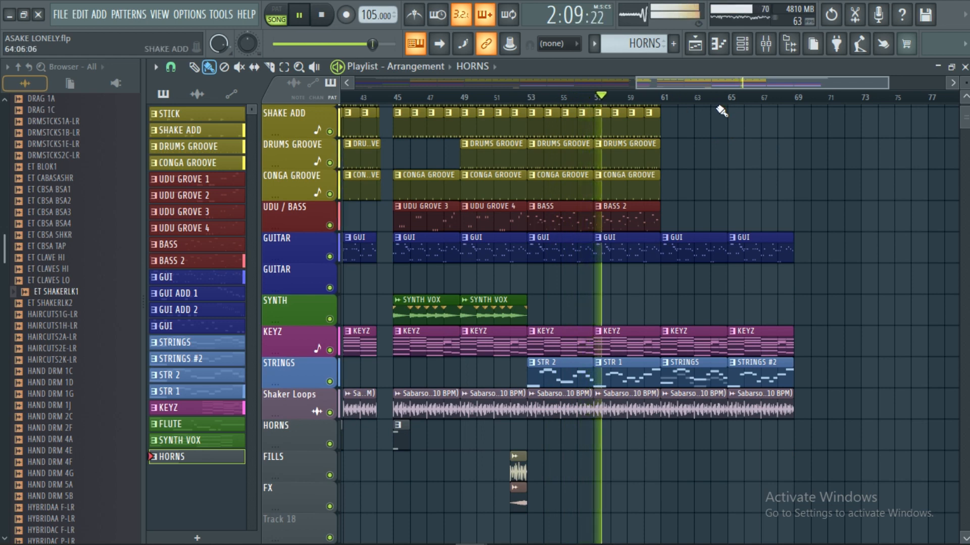
scroll(732, 99, down, 1)
scroll(776, 90, up, 1)
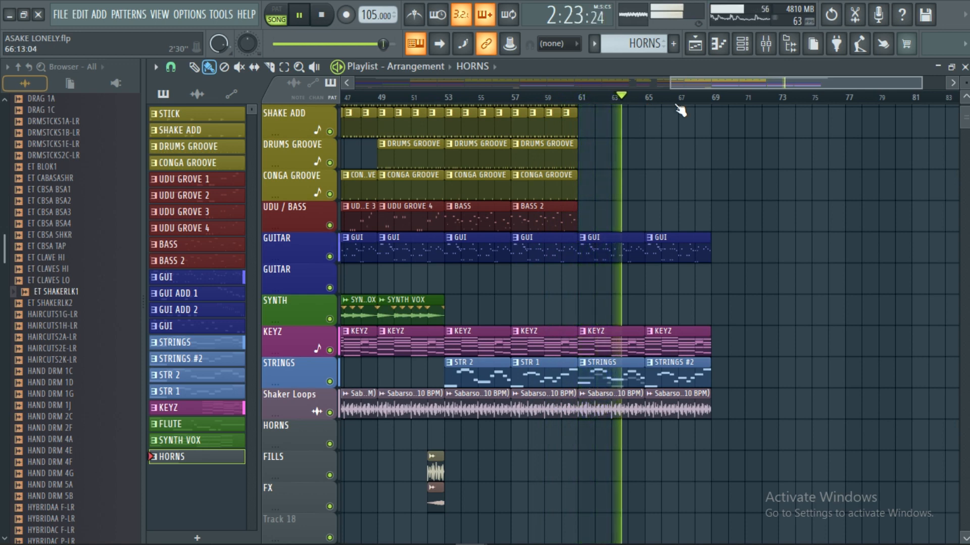
scroll(682, 97, down, 1)
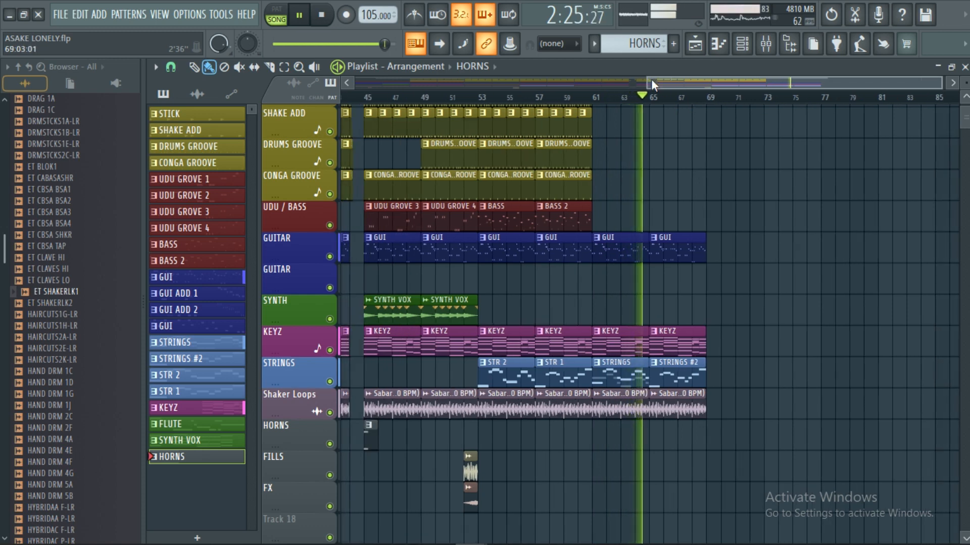
drag(647, 79, 727, 80)
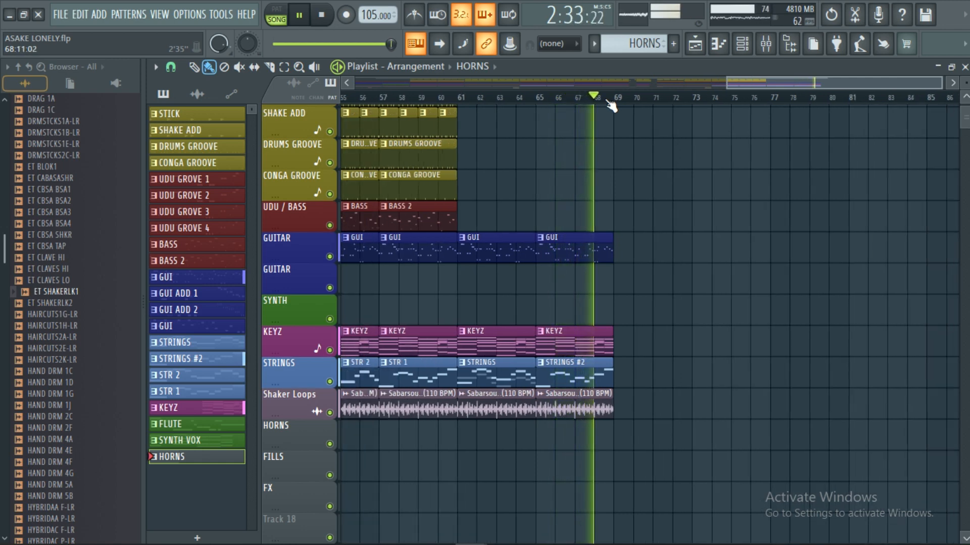
click(323, 17)
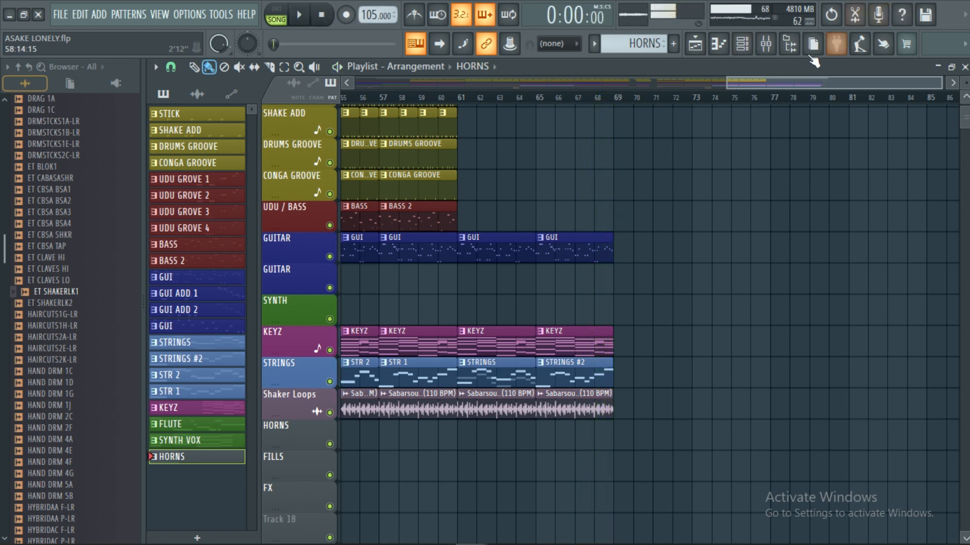
Step: Open the mixer and review the KICK track's effect slots and the STICKZ track's Fruity parametric EQ 2
click(766, 49)
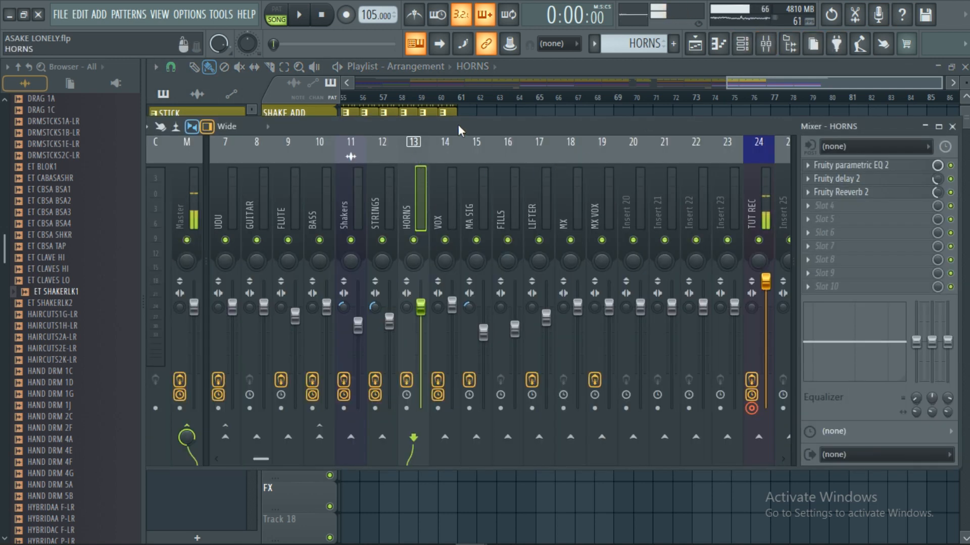
scroll(399, 202, left, 3)
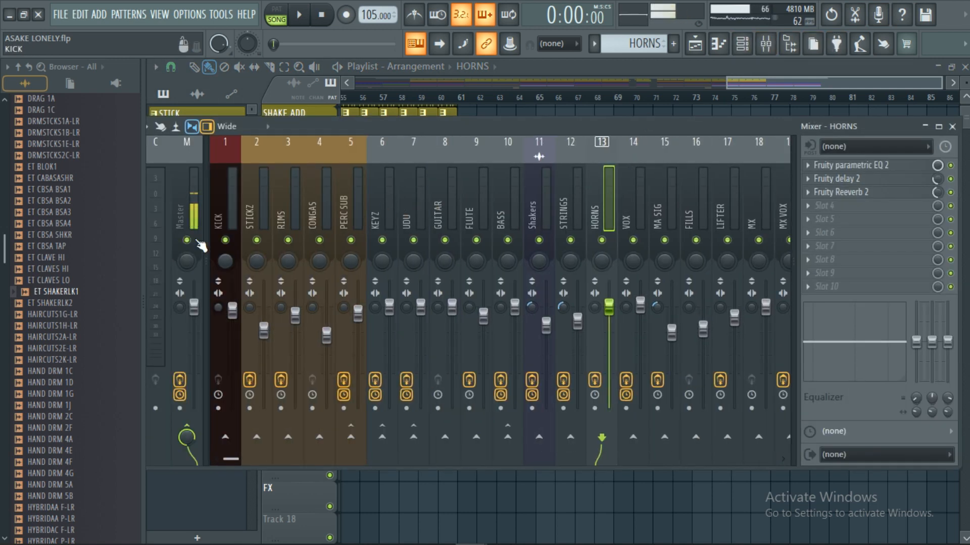
click(228, 202)
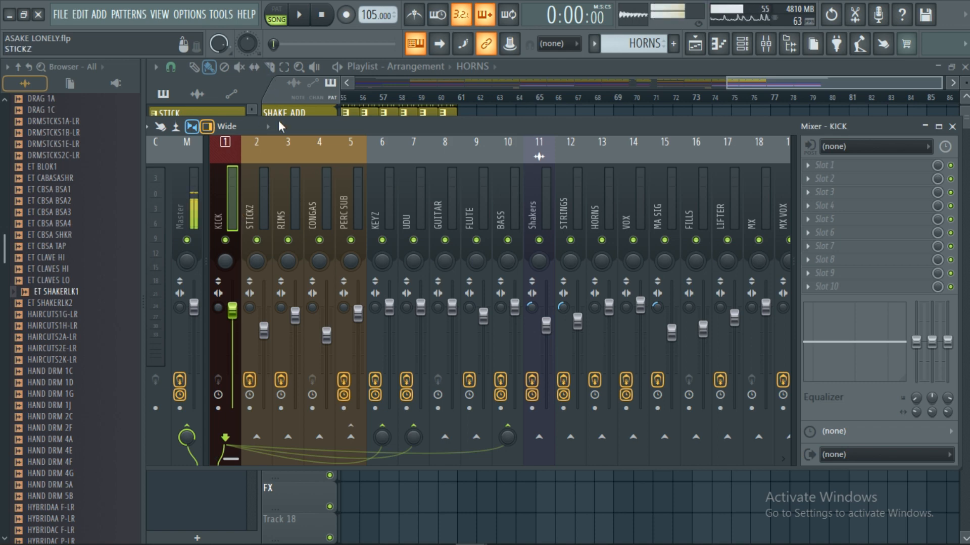
click(265, 193)
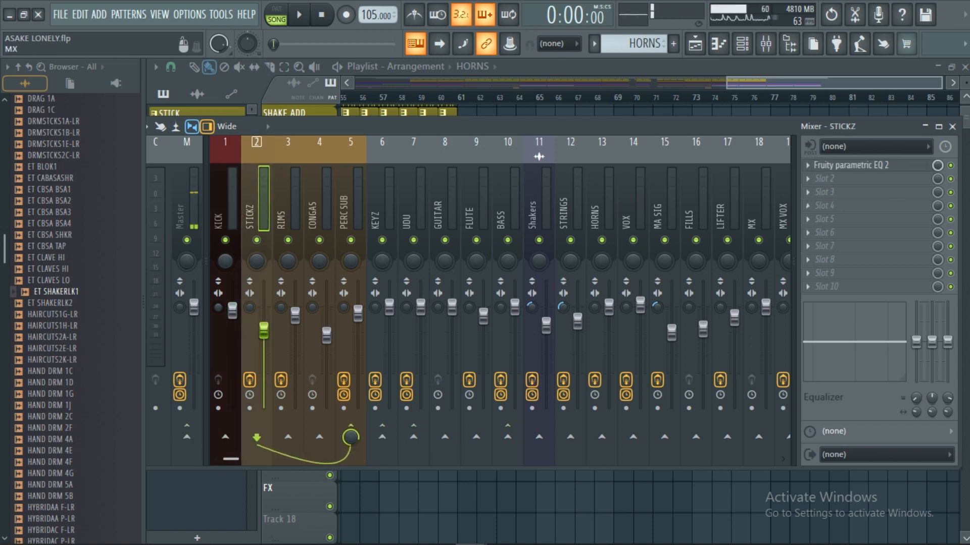
click(864, 171)
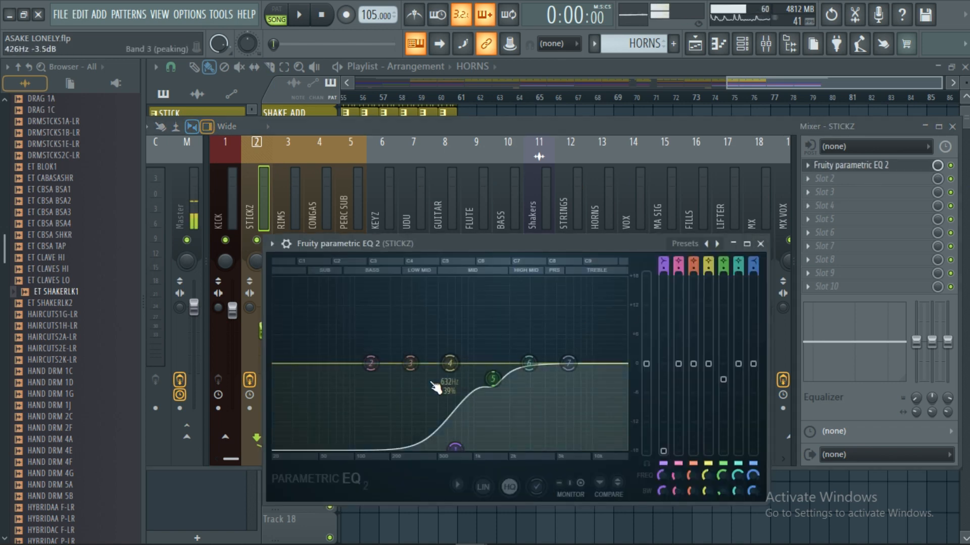
click(761, 245)
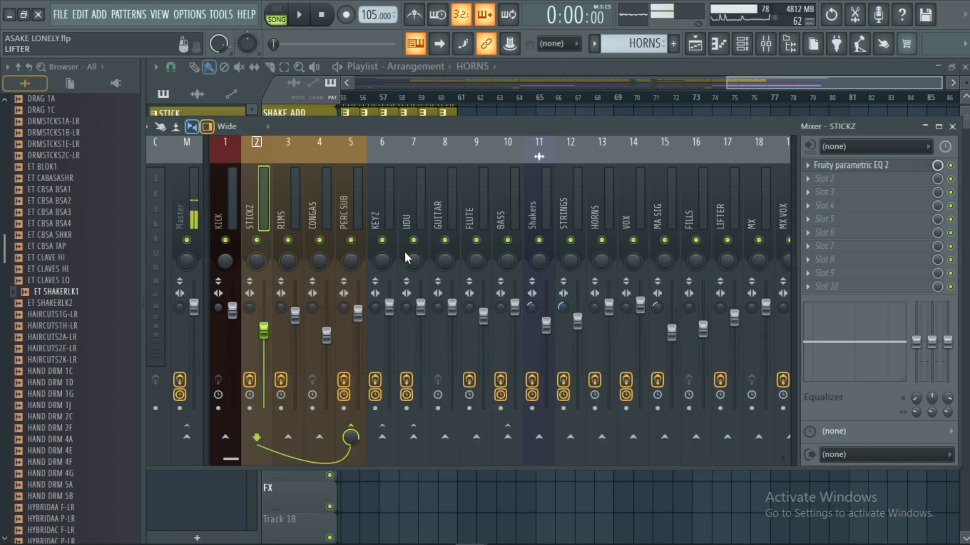
Step: Review the RIMS track's Fruity parametric EQ 2 curve and the effect slots of the CONGAS and PERC SUB tracks
click(286, 219)
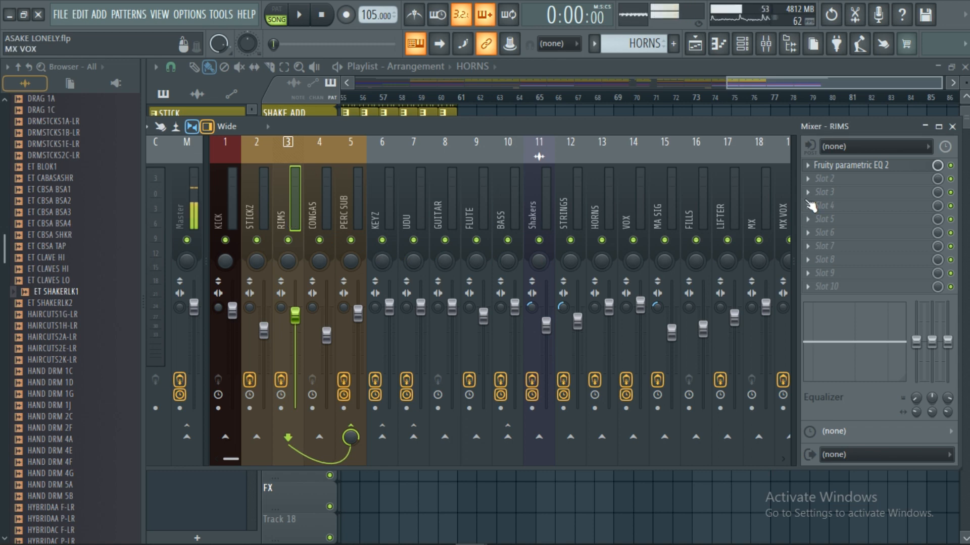
click(833, 167)
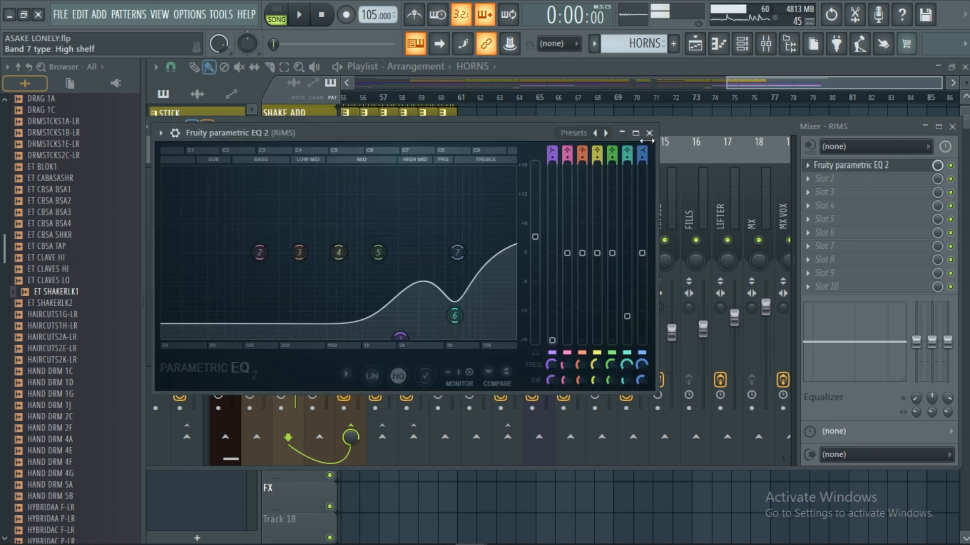
click(649, 133)
click(328, 217)
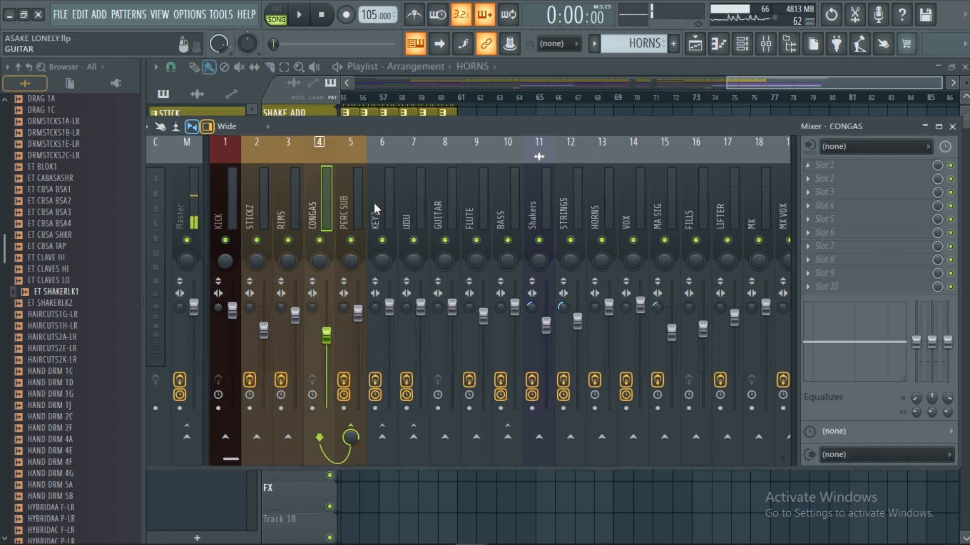
click(351, 220)
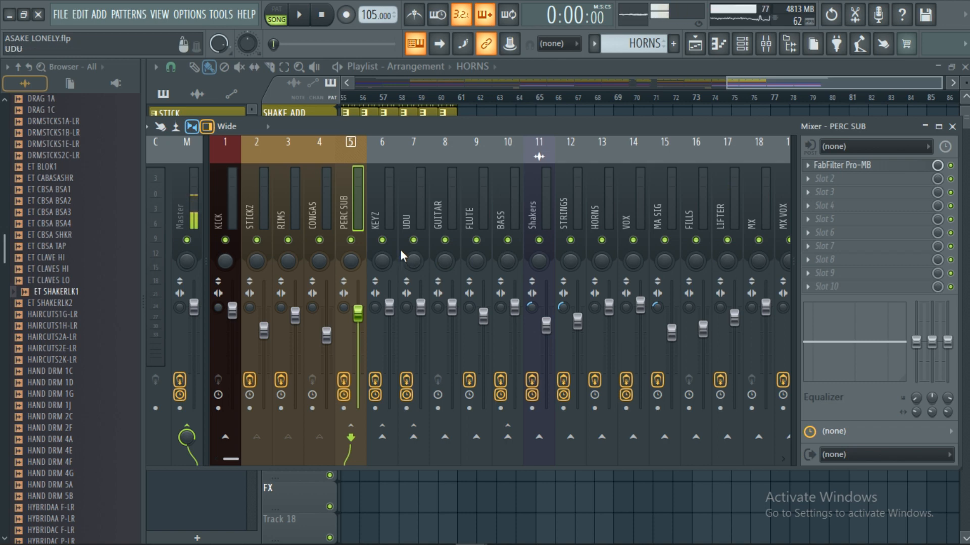
Step: Examine the Fruity parametric EQ 2 and Fruity Limiter settings on the KEYZ mixer track
click(378, 210)
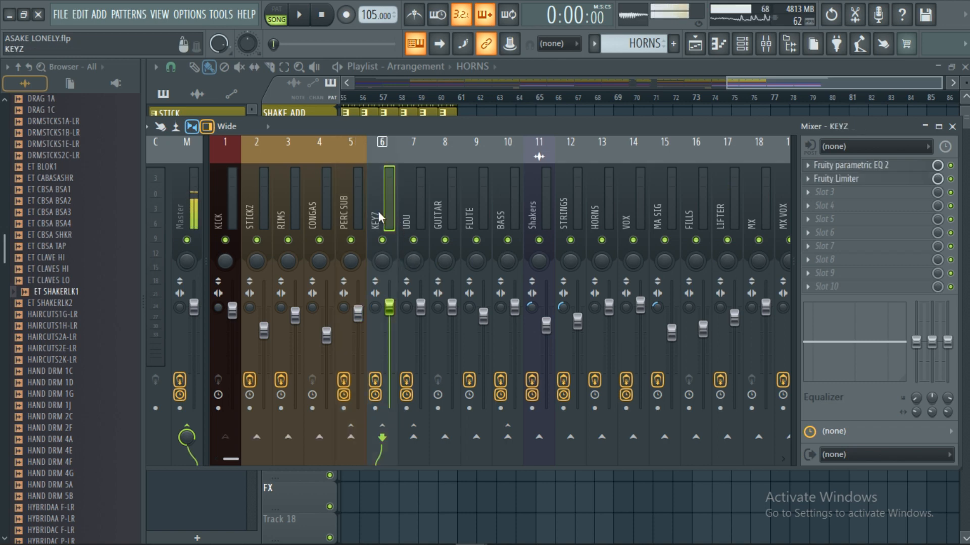
click(874, 170)
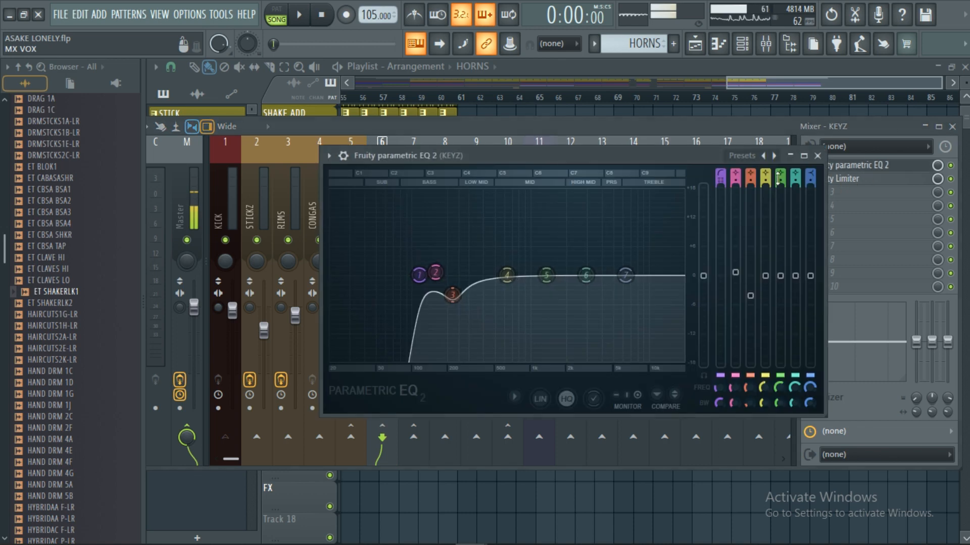
click(817, 156)
click(858, 181)
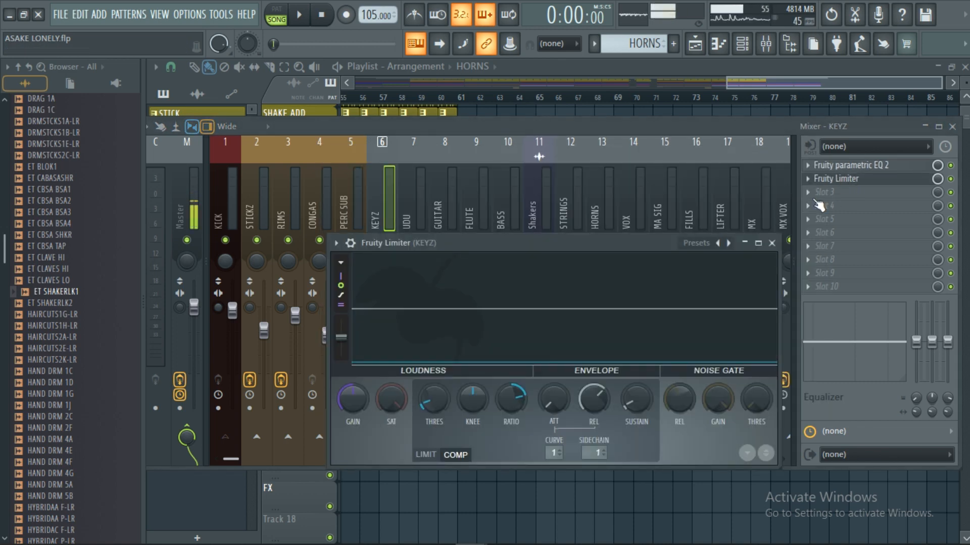
click(771, 243)
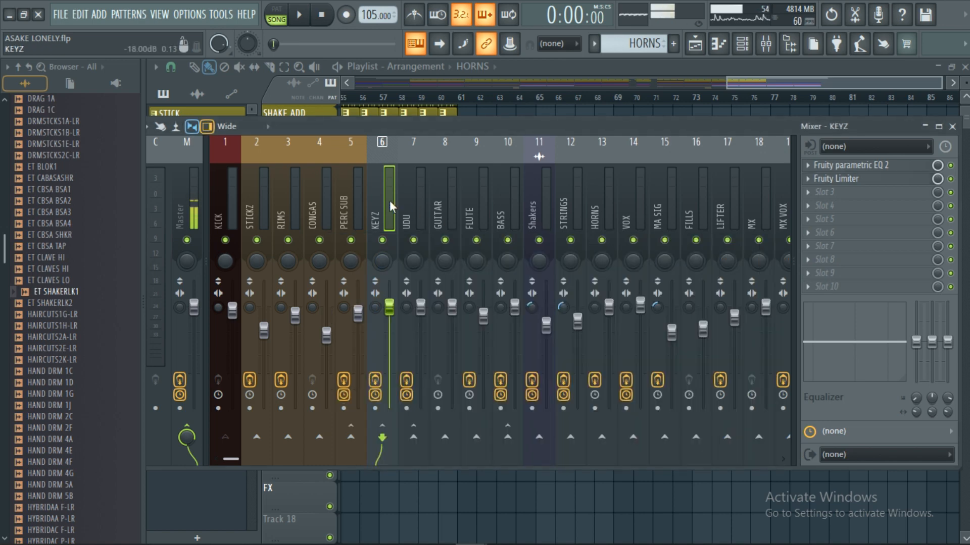
Step: Check the effect slots of the UDU and GUITAR tracks and view the FLUTE track's Fruity parametric EQ 2
click(433, 211)
click(415, 212)
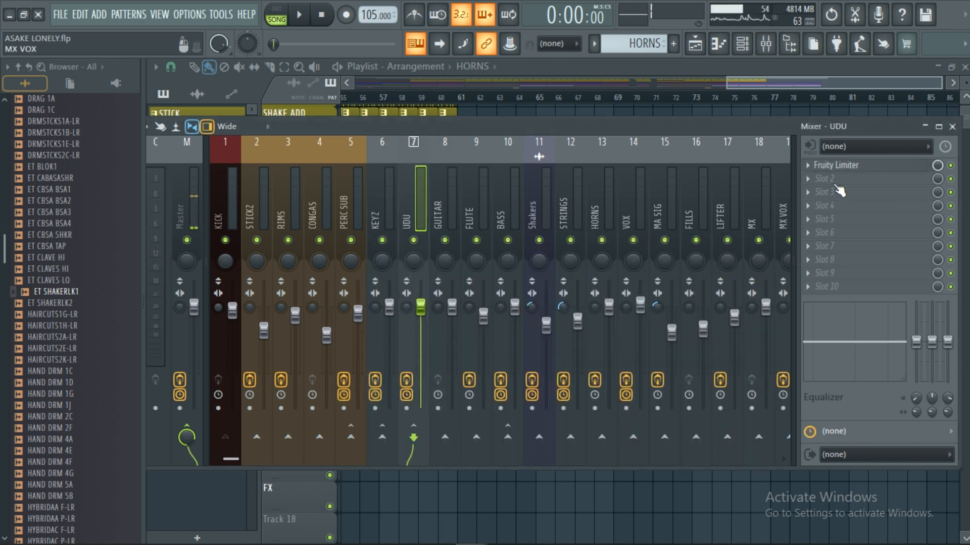
click(447, 221)
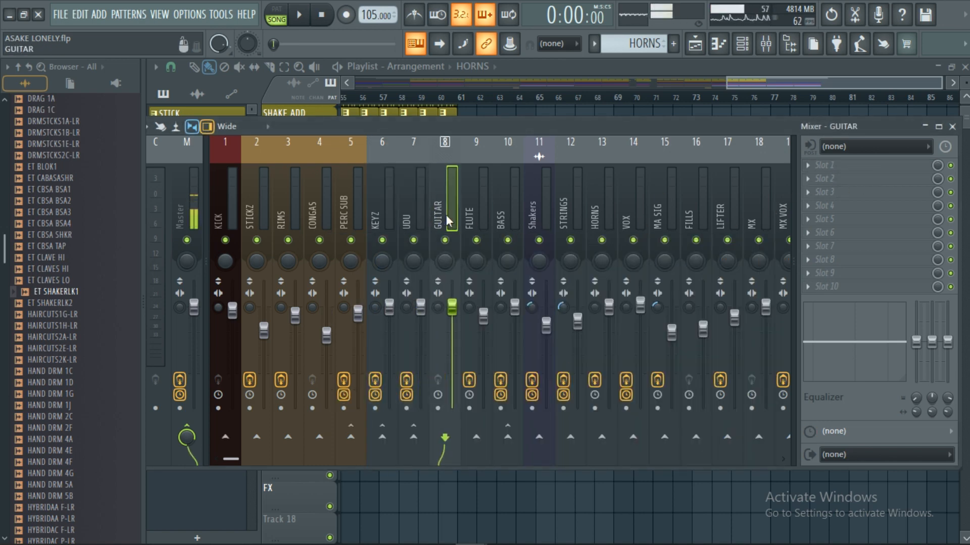
click(479, 214)
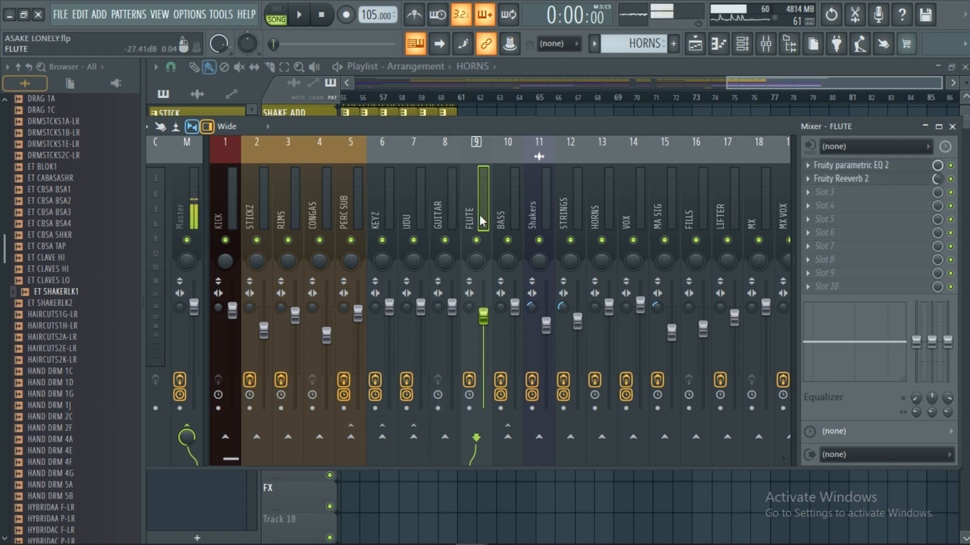
click(884, 168)
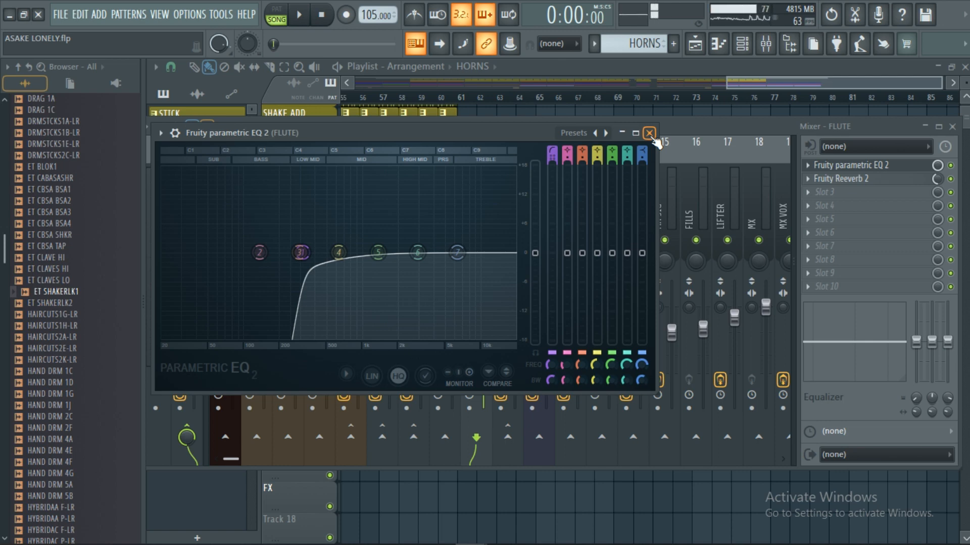
click(649, 133)
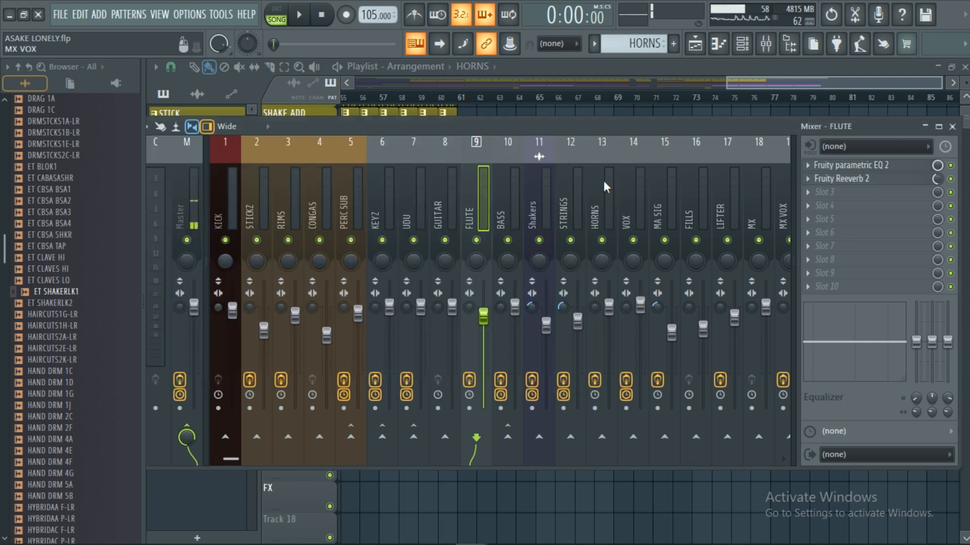
Step: Inspect the Fruity Limiter settings on the BASS mixer track
click(505, 201)
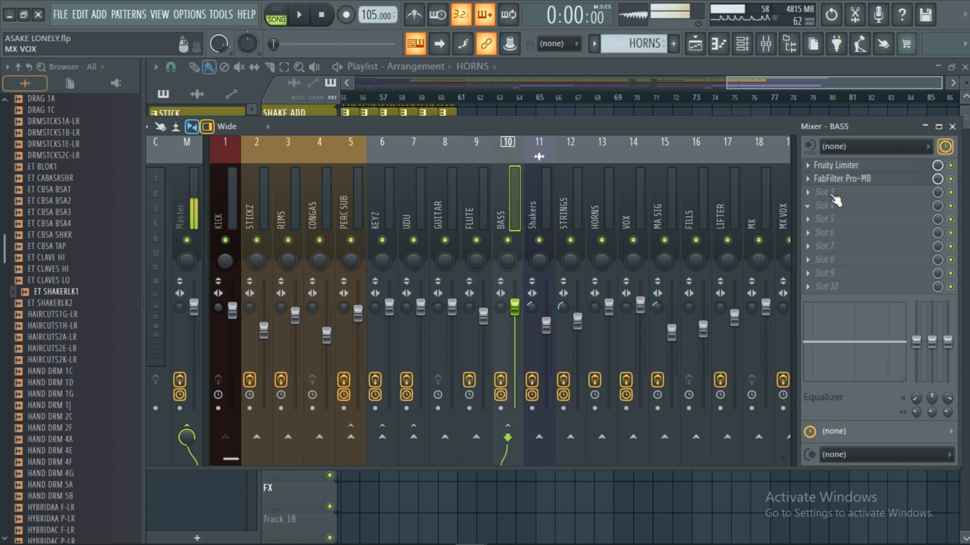
click(851, 166)
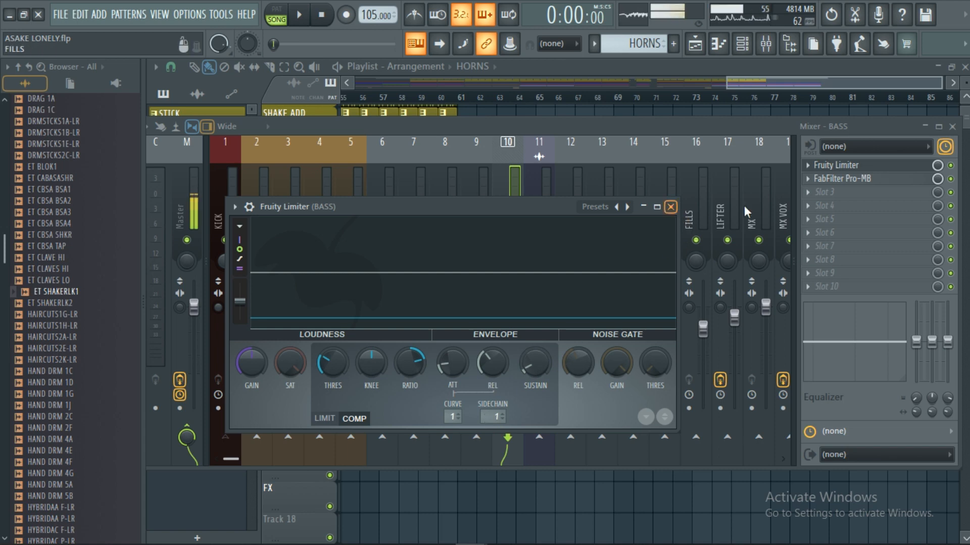
click(671, 206)
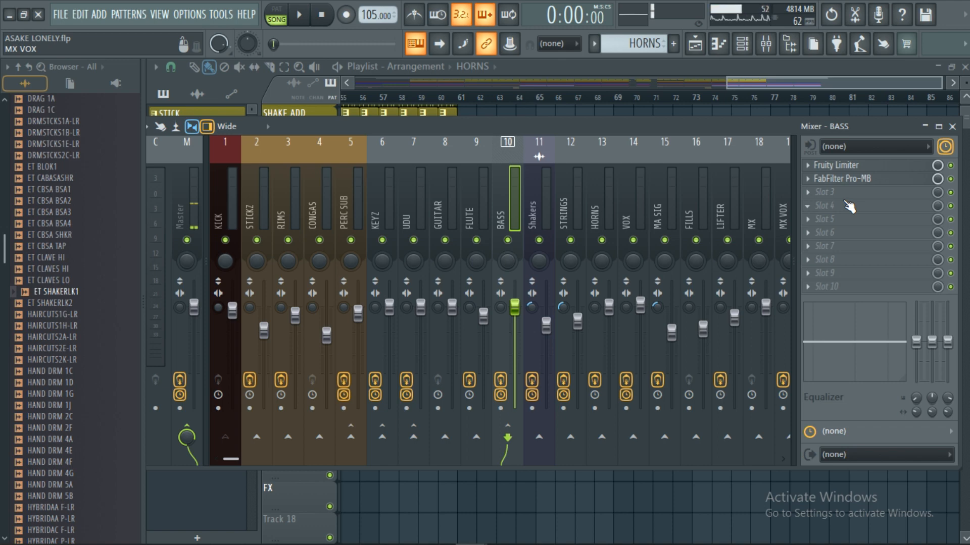
Step: Examine the Shakers track's effect chain: Transient Processor, Fruity parametric EQ 2 and Fruity Reeverb 2
click(532, 222)
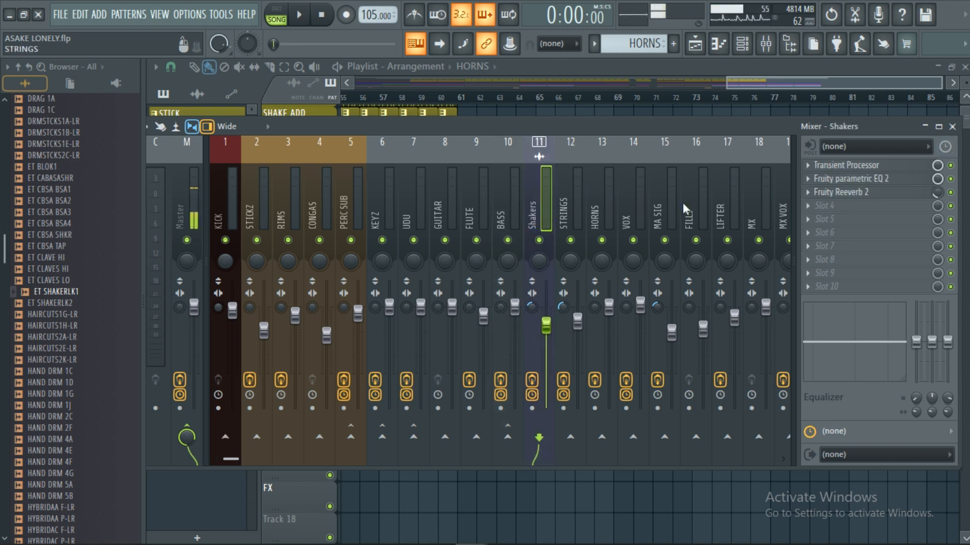
click(861, 168)
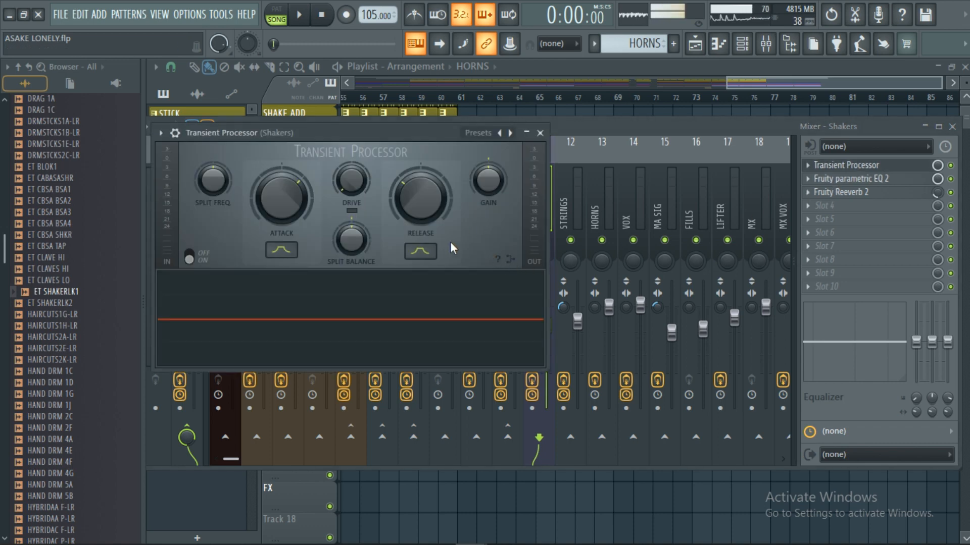
click(540, 133)
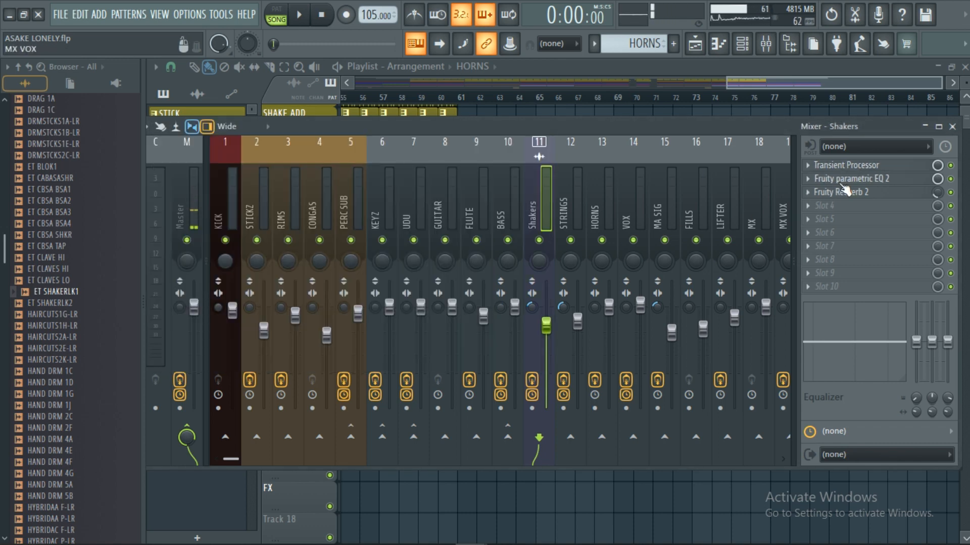
click(860, 183)
click(651, 133)
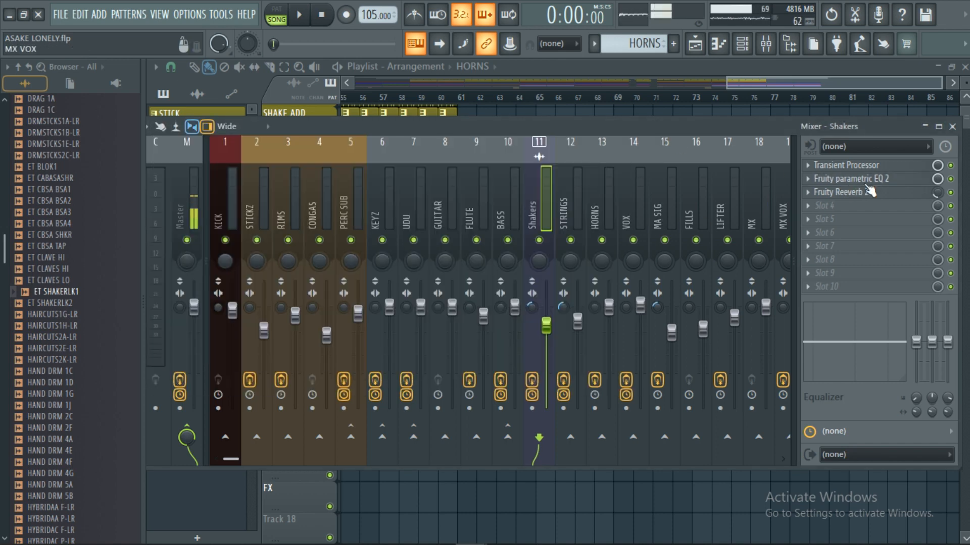
click(838, 193)
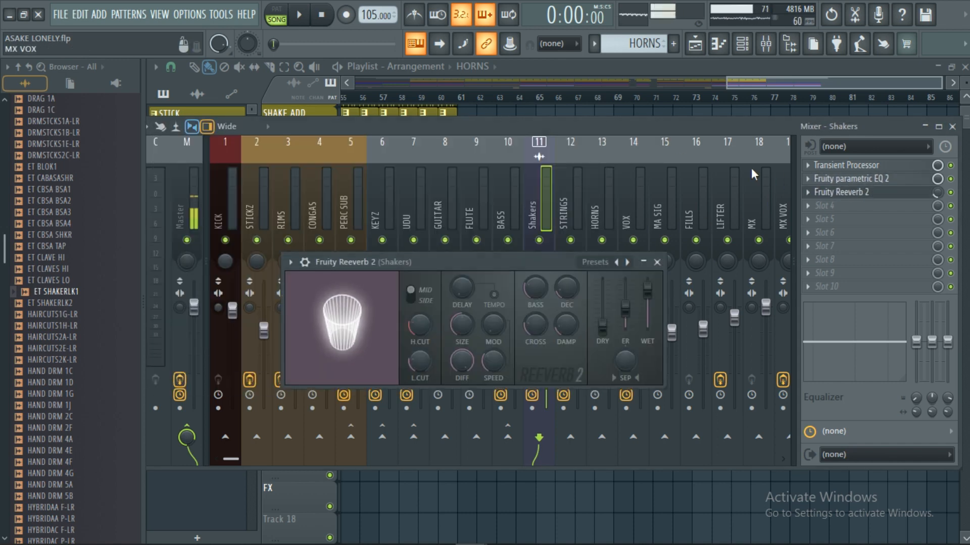
click(656, 263)
Step: Inspect the Fruity Limiter settings on the STRINGS mixer track
click(570, 210)
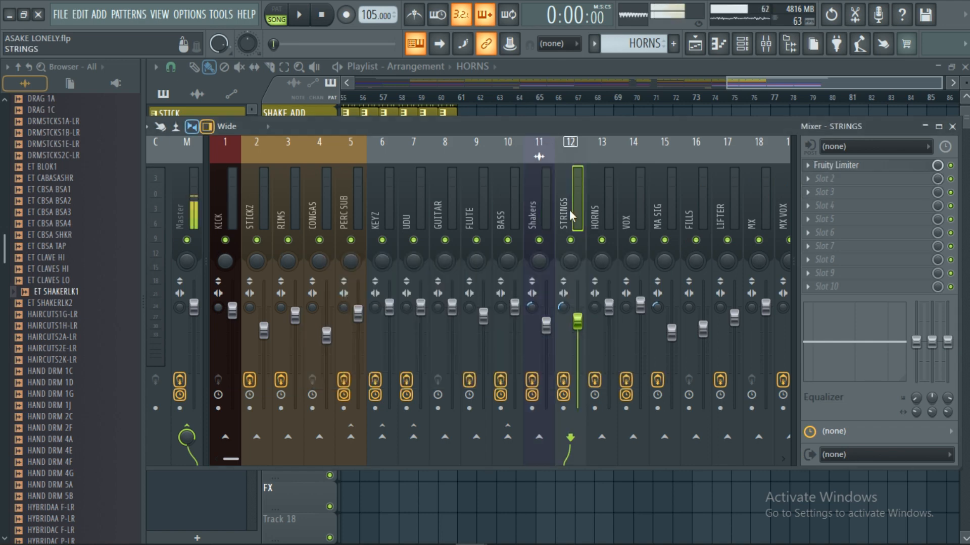
click(832, 167)
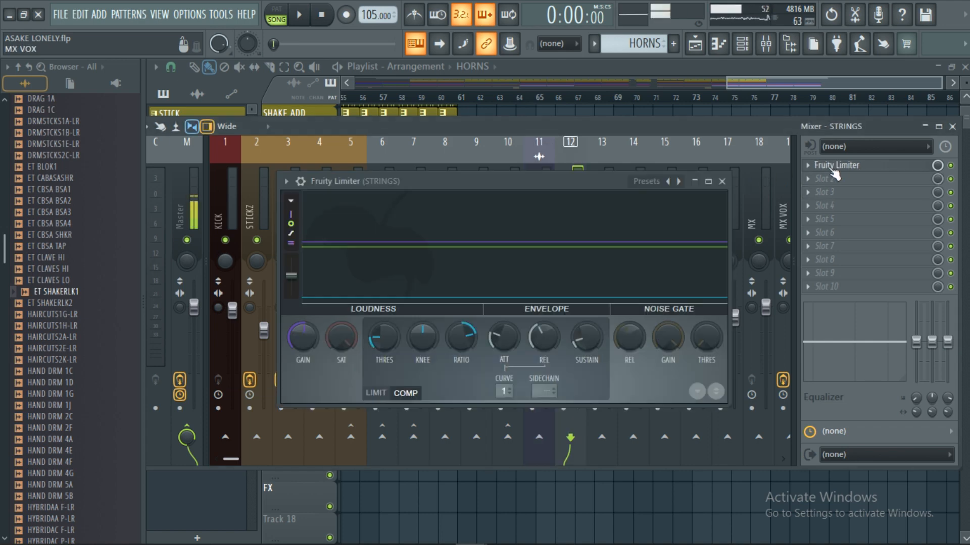
click(721, 182)
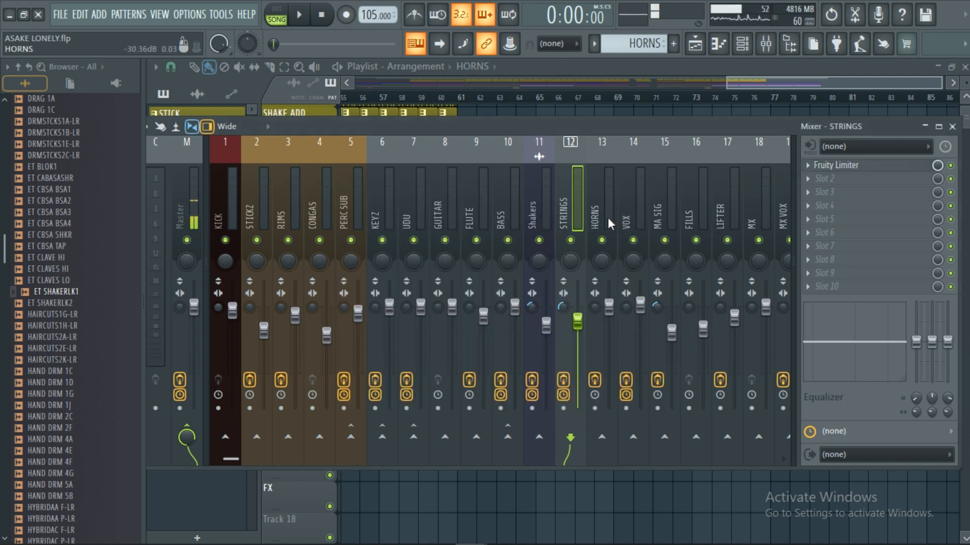
Step: Examine the HORNS mixer track's effect chain: Fruity parametric EQ 2, Fruity delay 2 and Fruity Reeverb 2
click(597, 222)
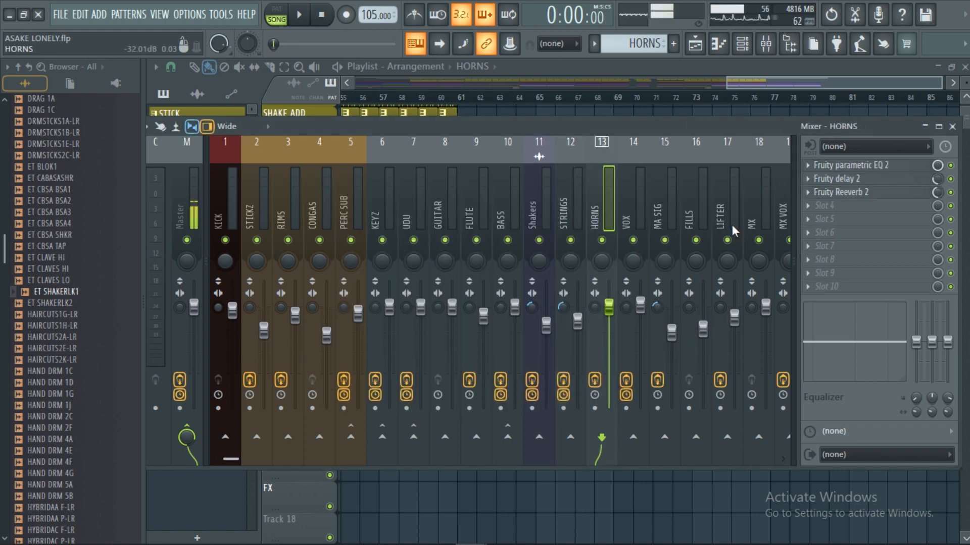
click(859, 165)
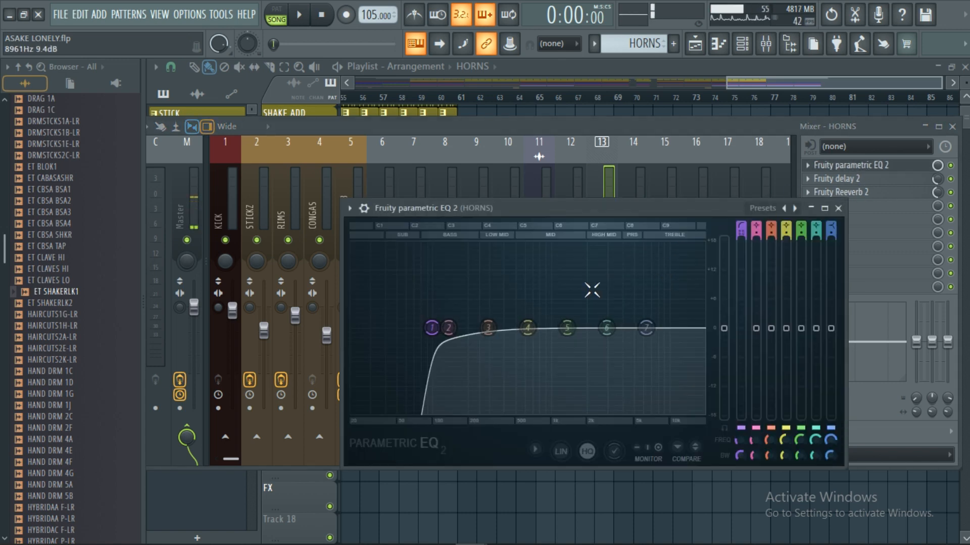
click(838, 208)
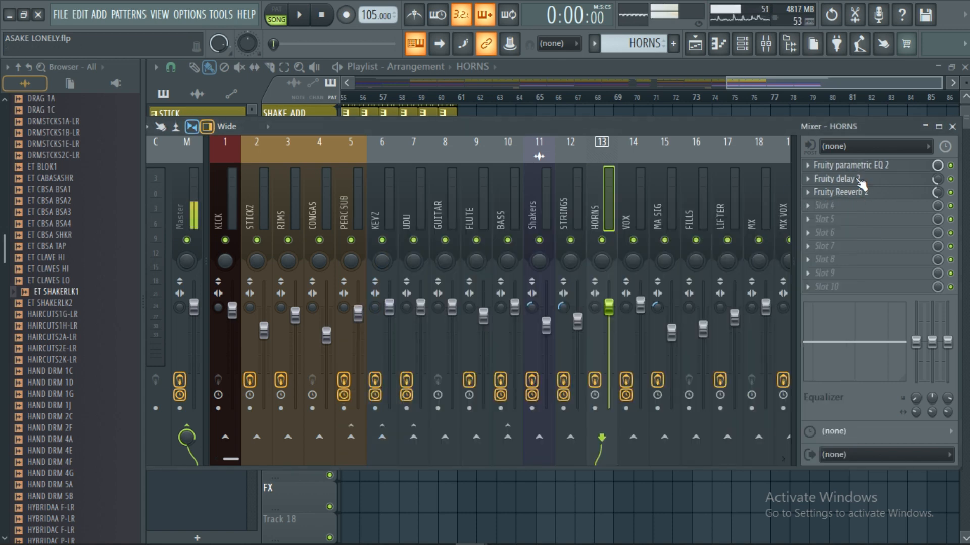
click(858, 179)
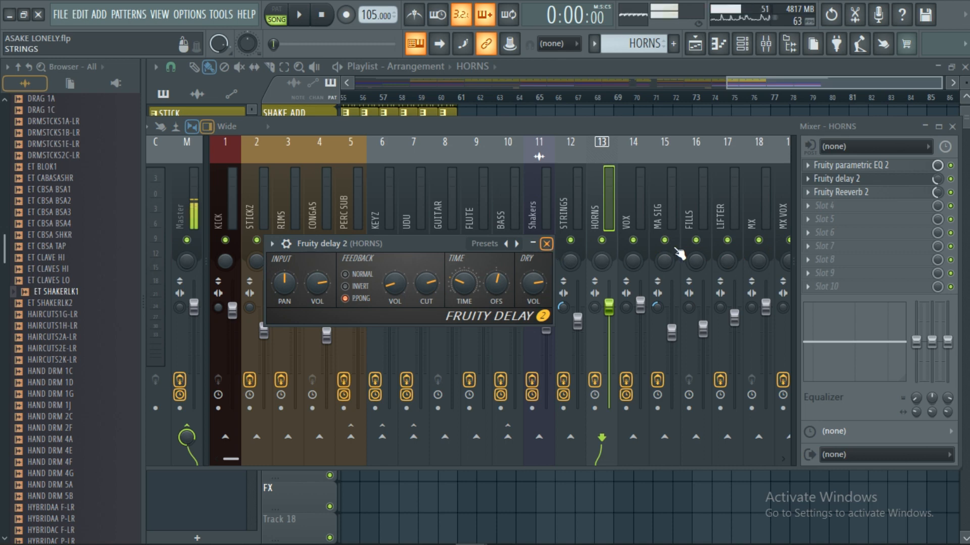
click(546, 244)
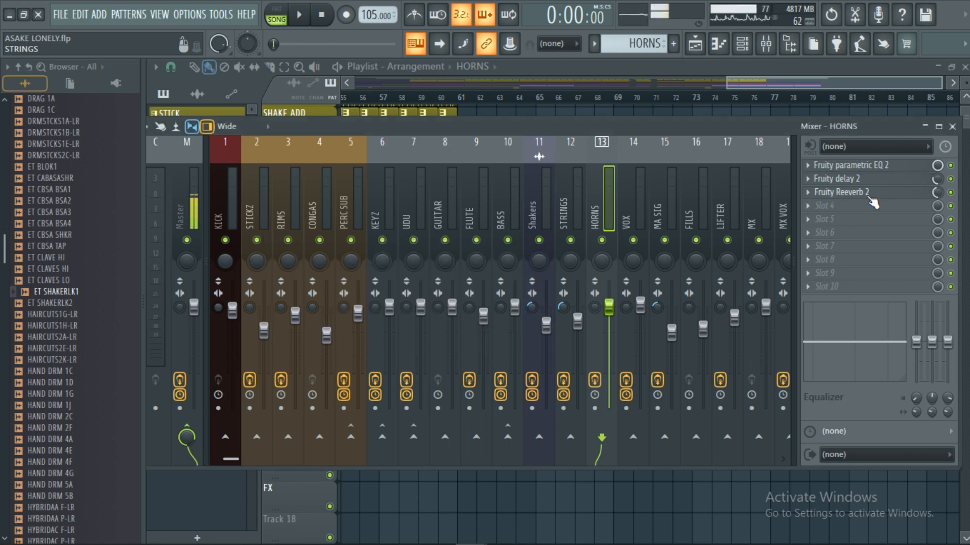
click(867, 194)
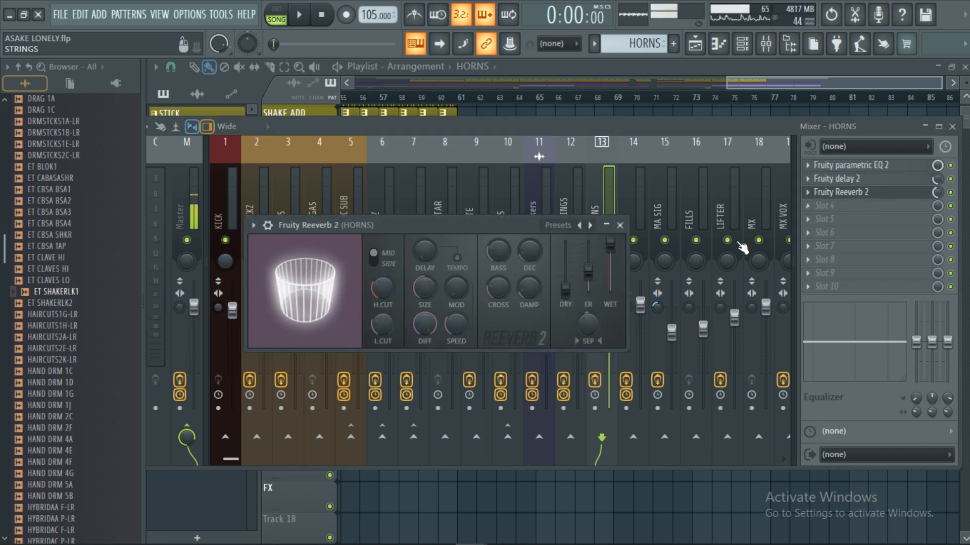
click(620, 225)
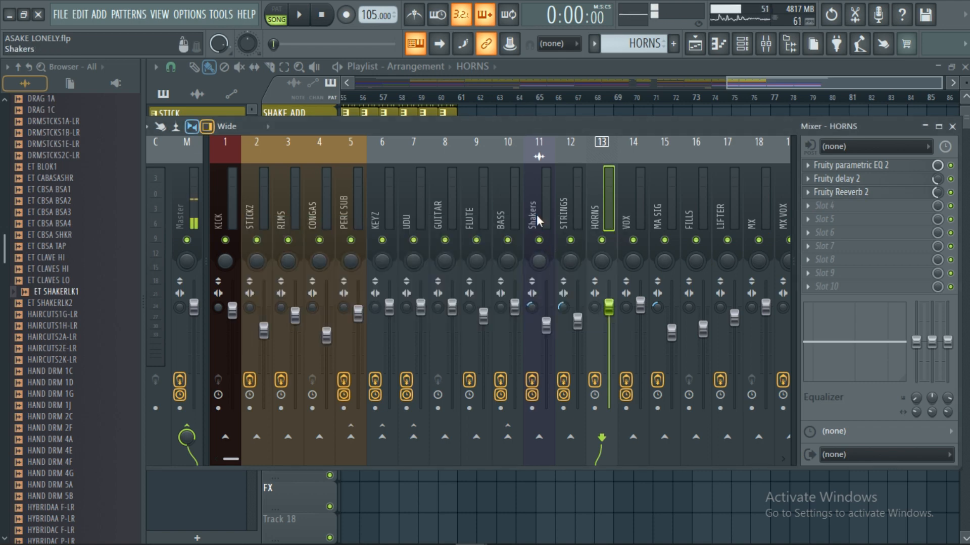
Step: Check the effect slots of the VOX, FILLS and LIFTER mixer tracks
click(638, 227)
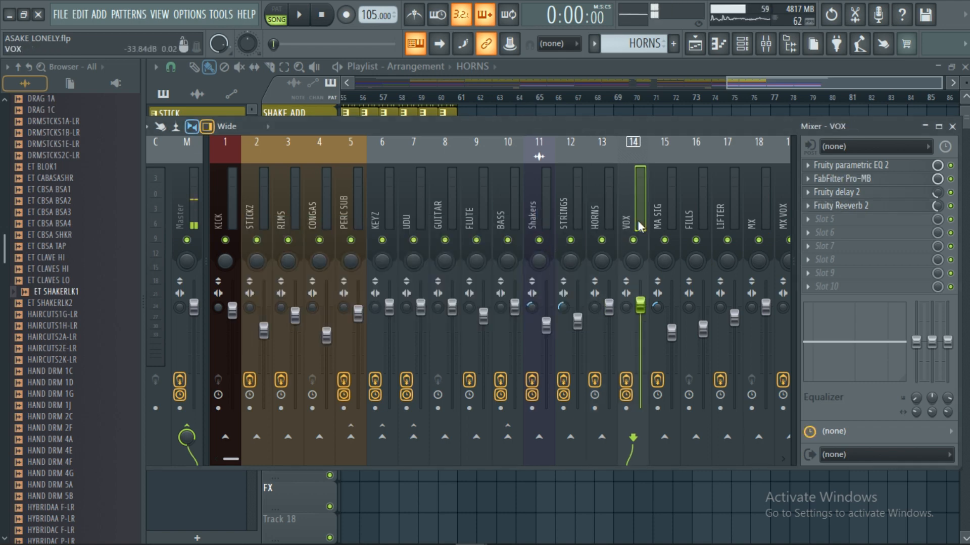
scroll(640, 226, down, 3)
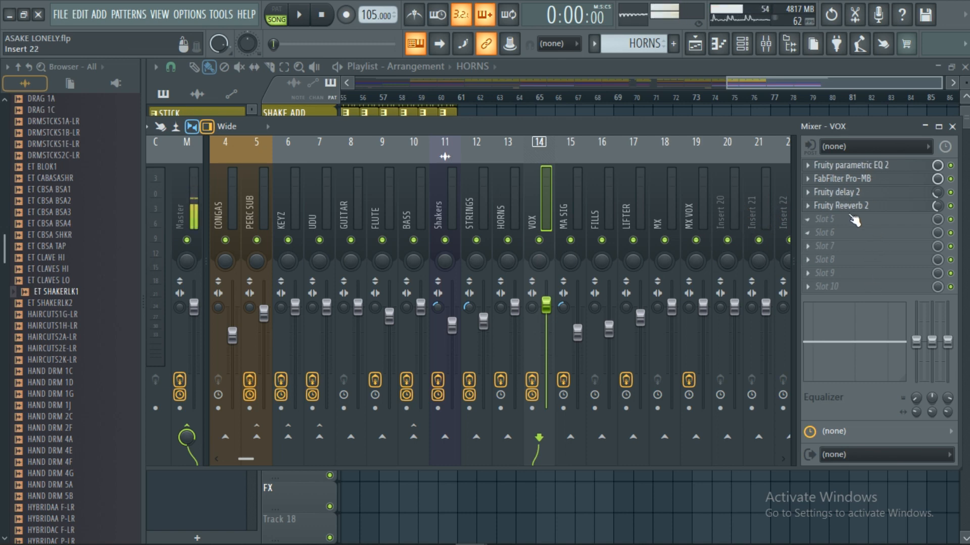
click(603, 218)
click(640, 218)
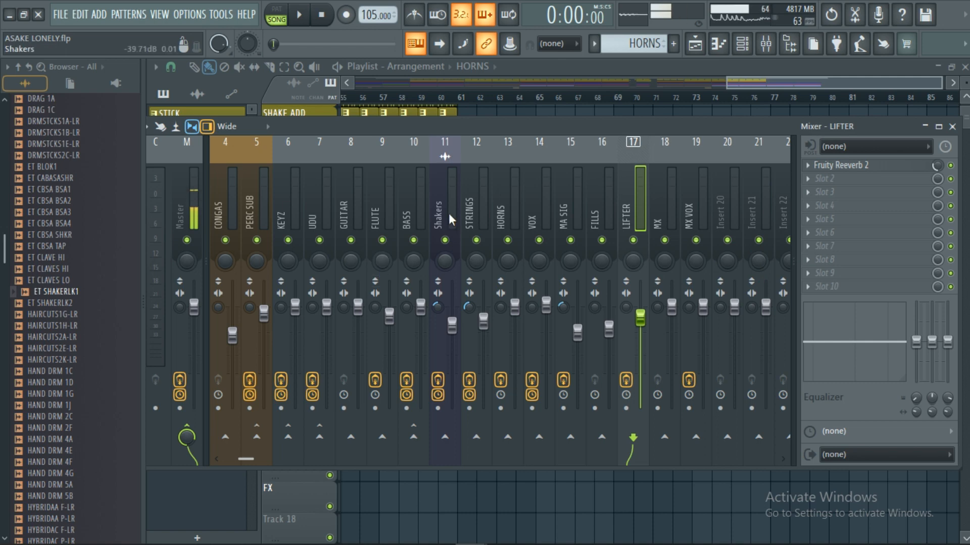
scroll(449, 209, up, 3)
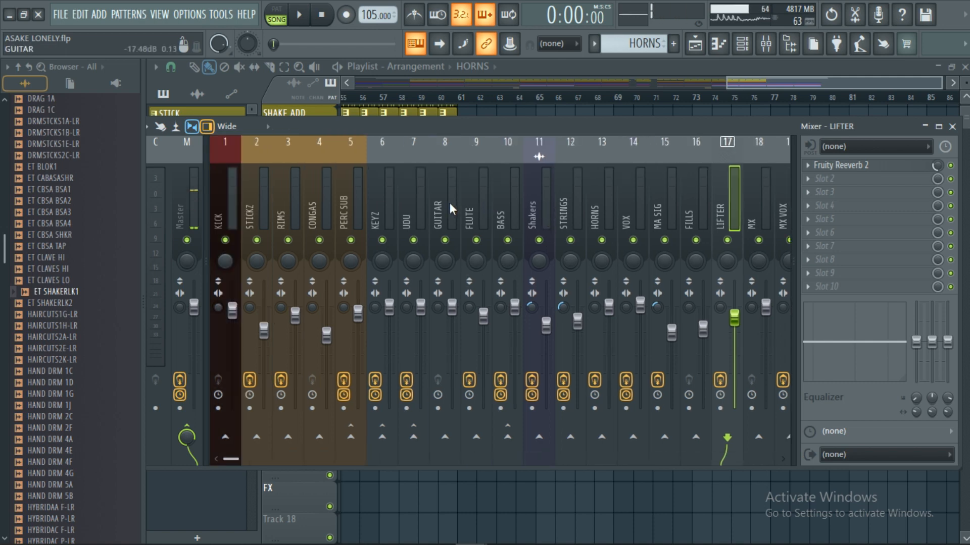
Step: Close the mixer and look over the closing section of the arrangement in the Playlist
click(953, 126)
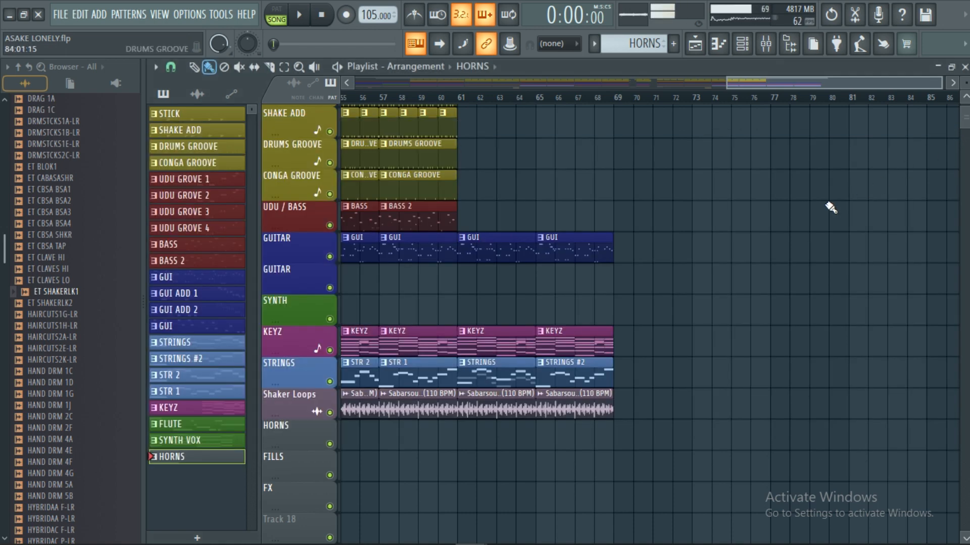
scroll(586, 106, down, 5)
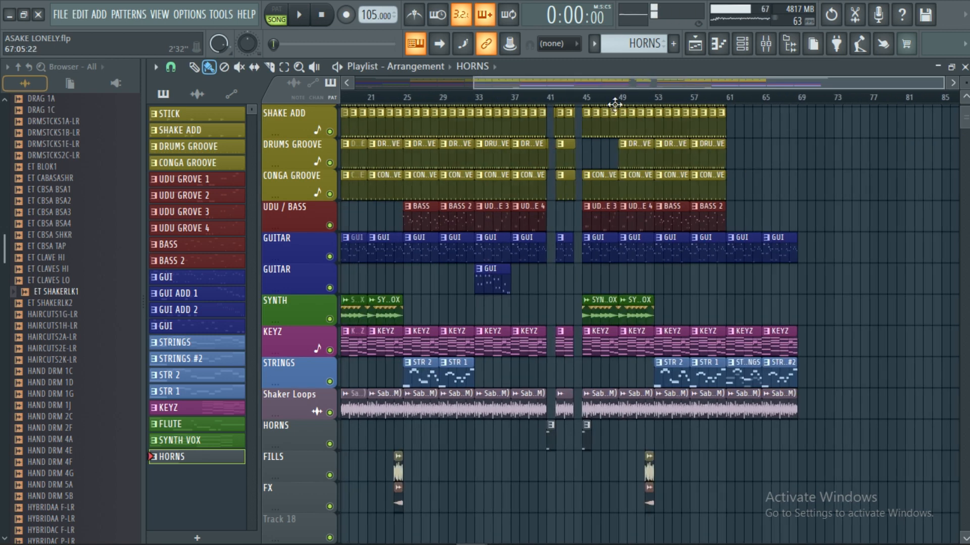
scroll(801, 102, up, 4)
scroll(778, 245, up, 2)
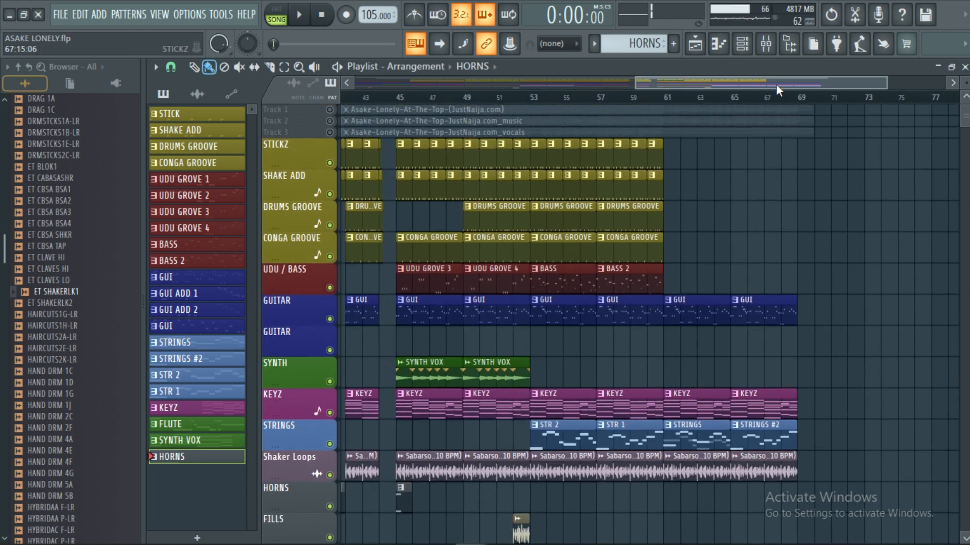
scroll(819, 105, up, 2)
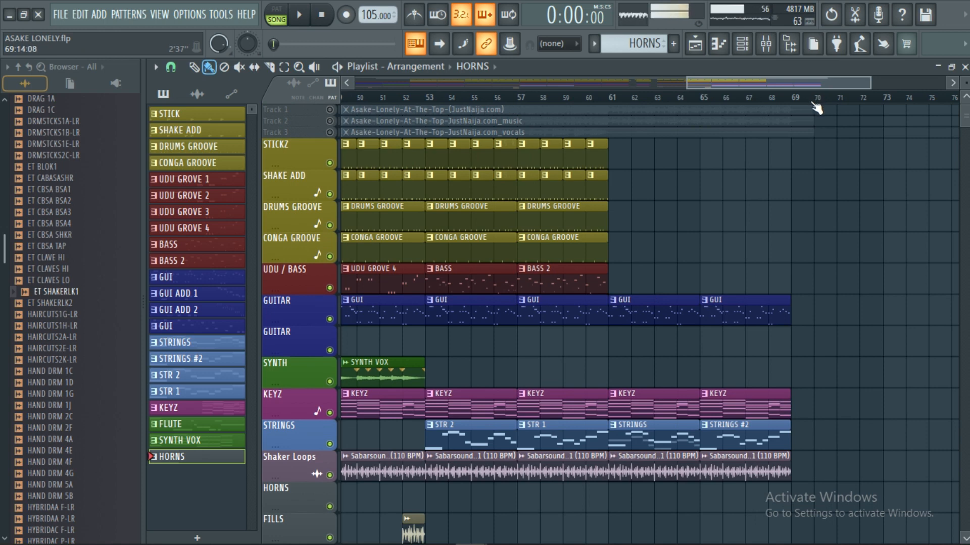
scroll(816, 107, down, 3)
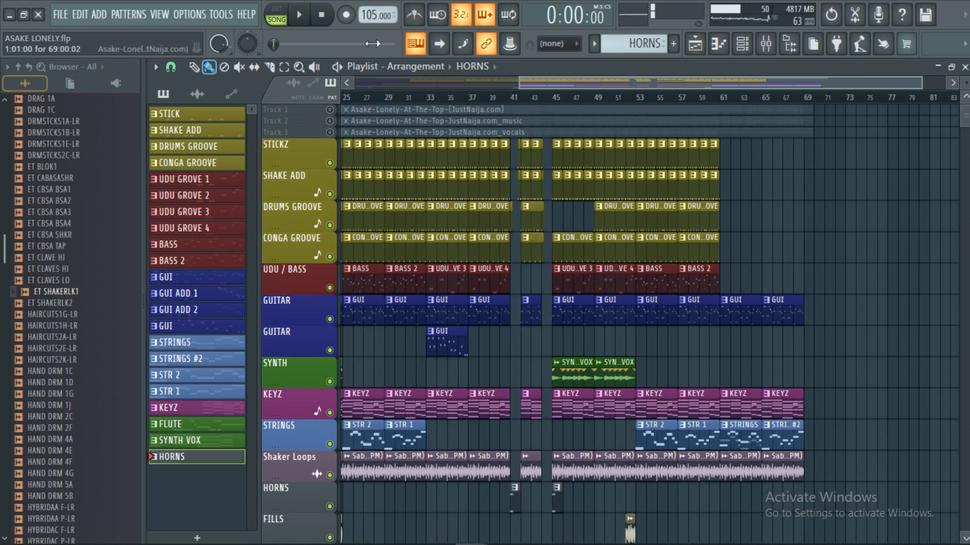